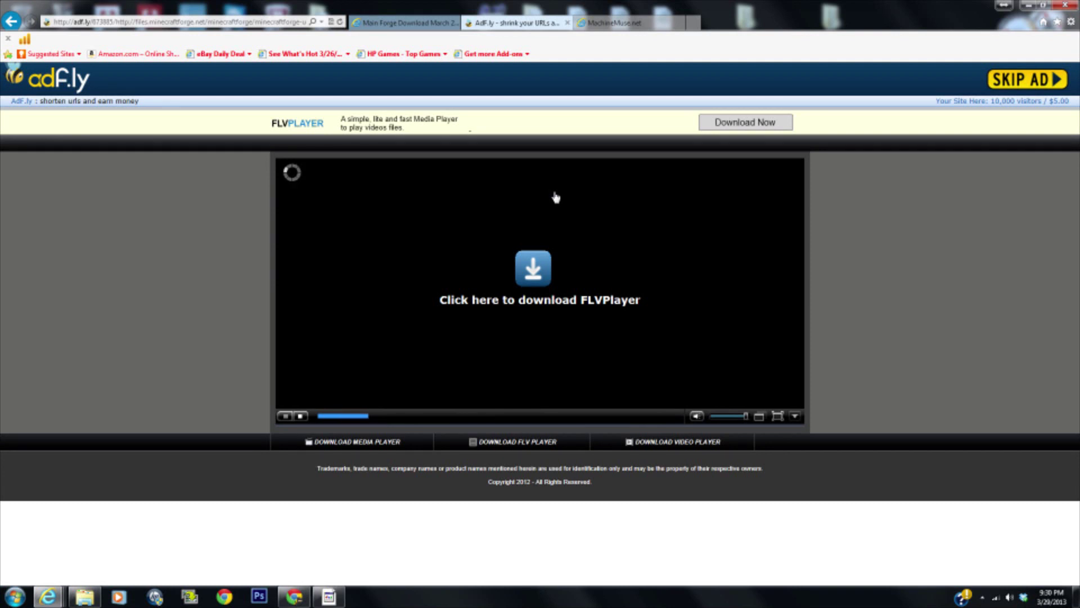
Skip the ad, save minecraftforge-universal-1.5.1-7.7.1.611.zip, and show the file in its download folder
{"action": "left_click", "coordinate": [1010, 81]}
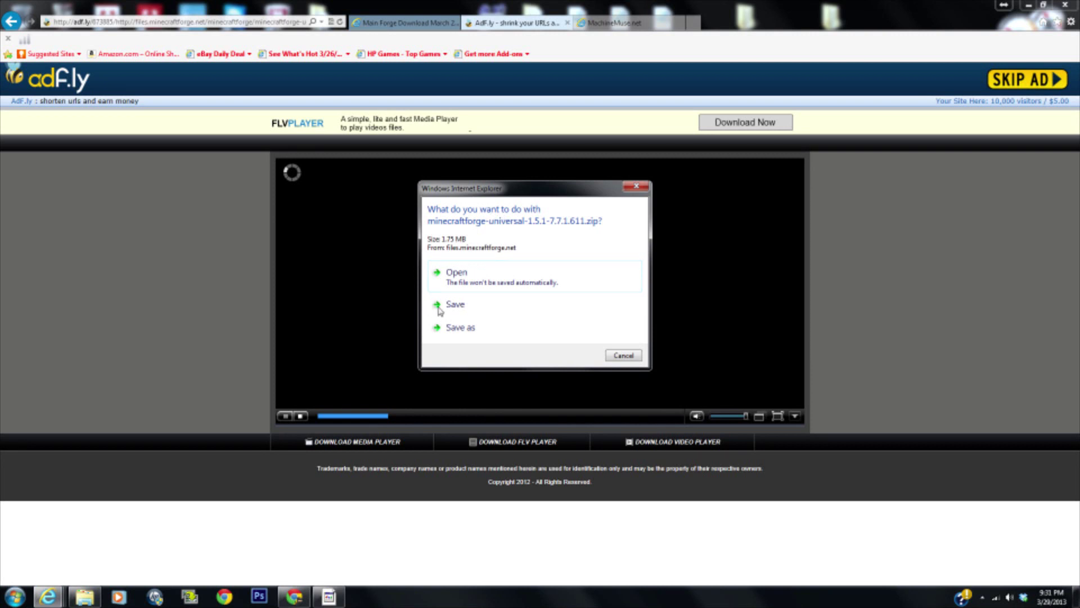
{"action": "left_click", "coordinate": [464, 307]}
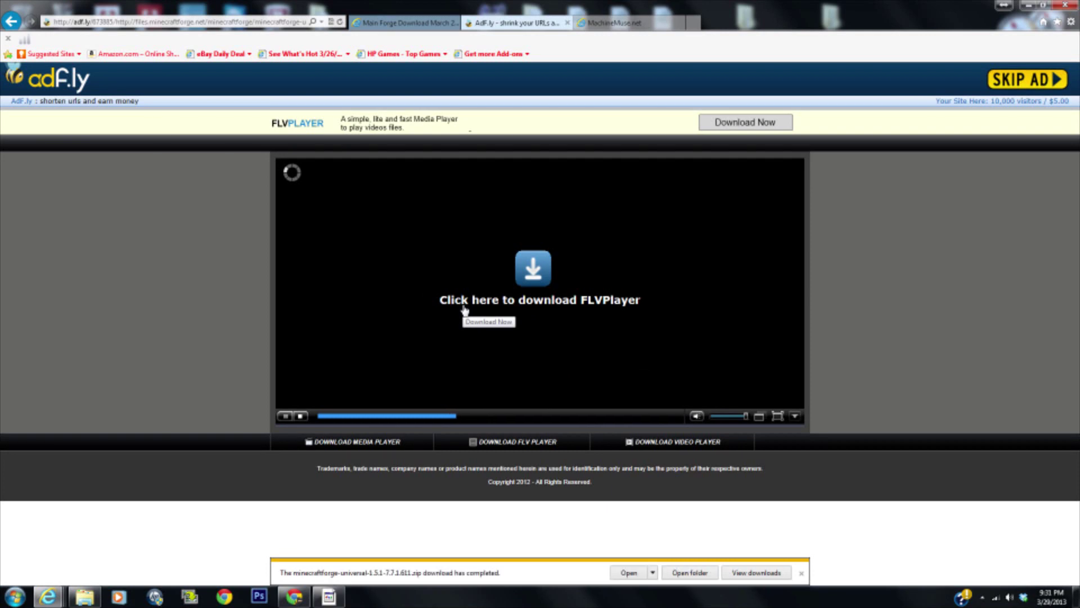
{"action": "left_click", "coordinate": [683, 573]}
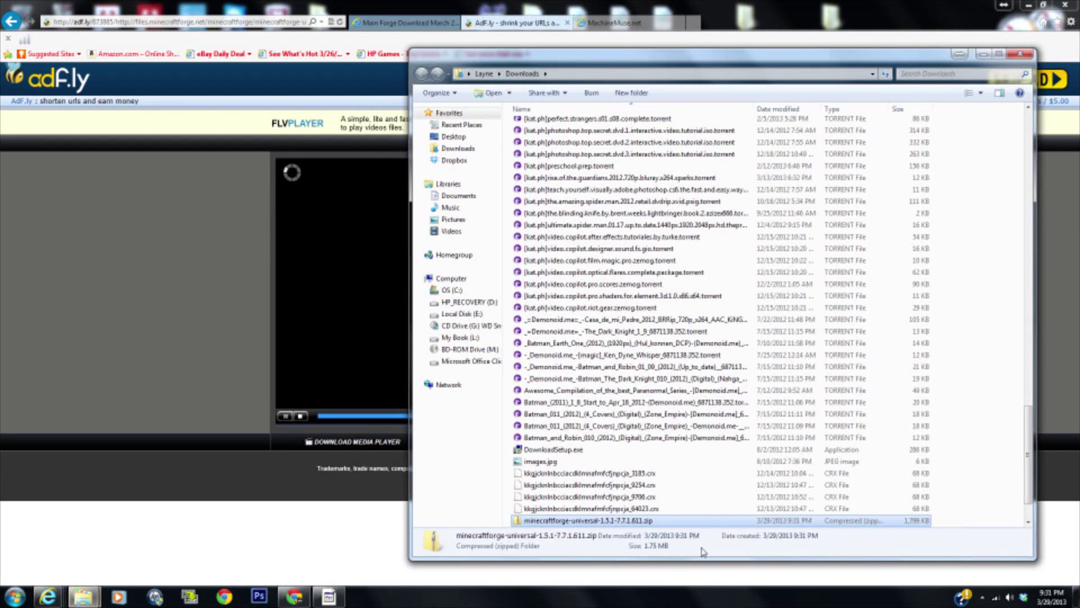
{"action": "scroll", "coordinate": [671, 295], "scroll_direction": "down", "scroll_amount": 2}
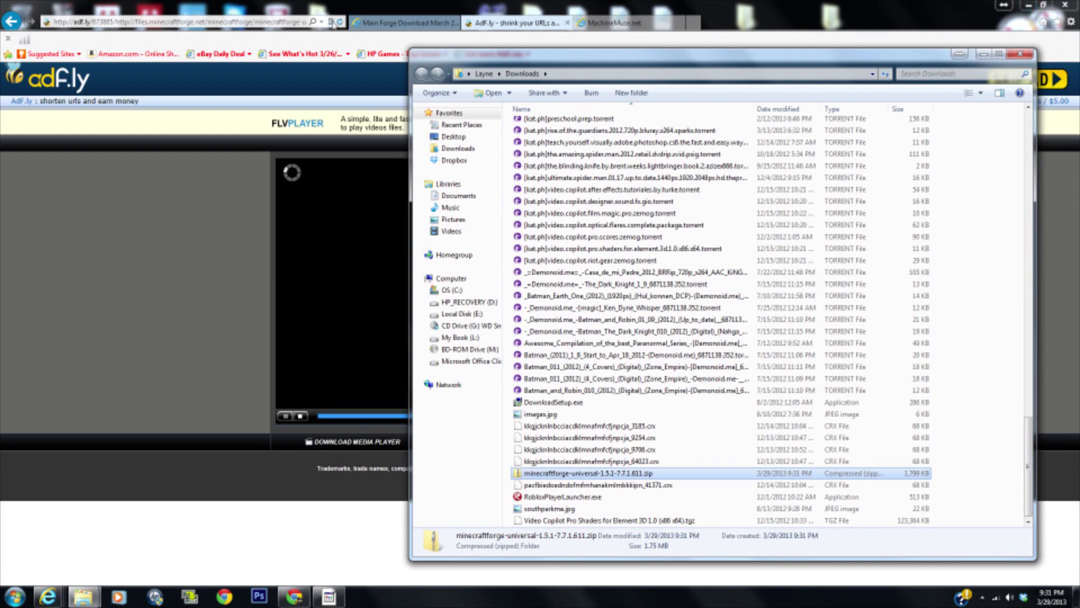
Close the AdF.ly page in the browser, keeping the Forge and MachineMuse pages open
{"action": "left_click", "coordinate": [419, 23]}
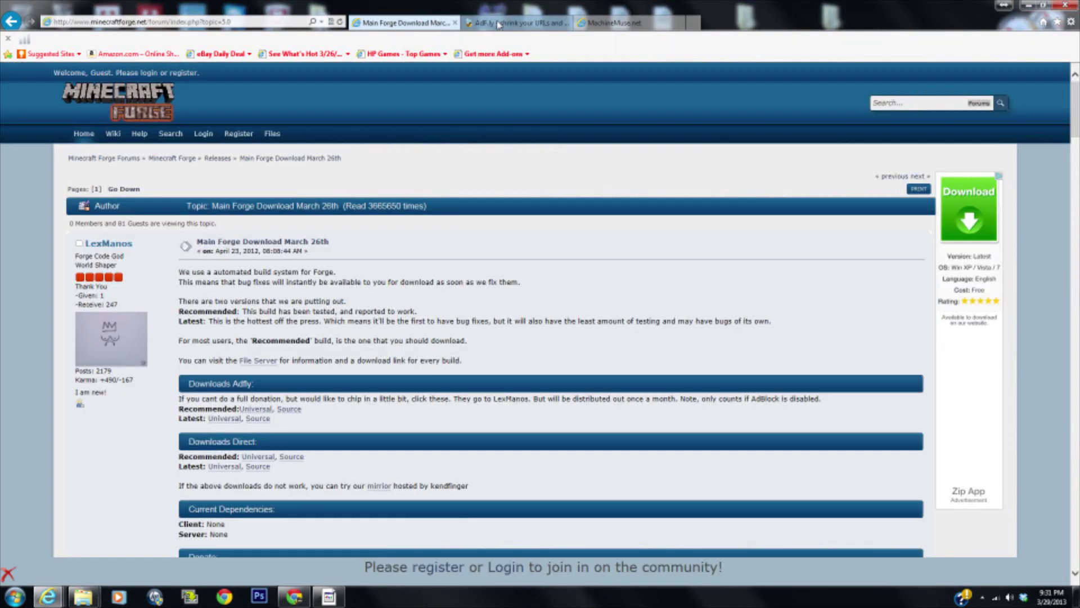
{"action": "left_click", "coordinate": [497, 23]}
{"action": "left_click", "coordinate": [567, 23]}
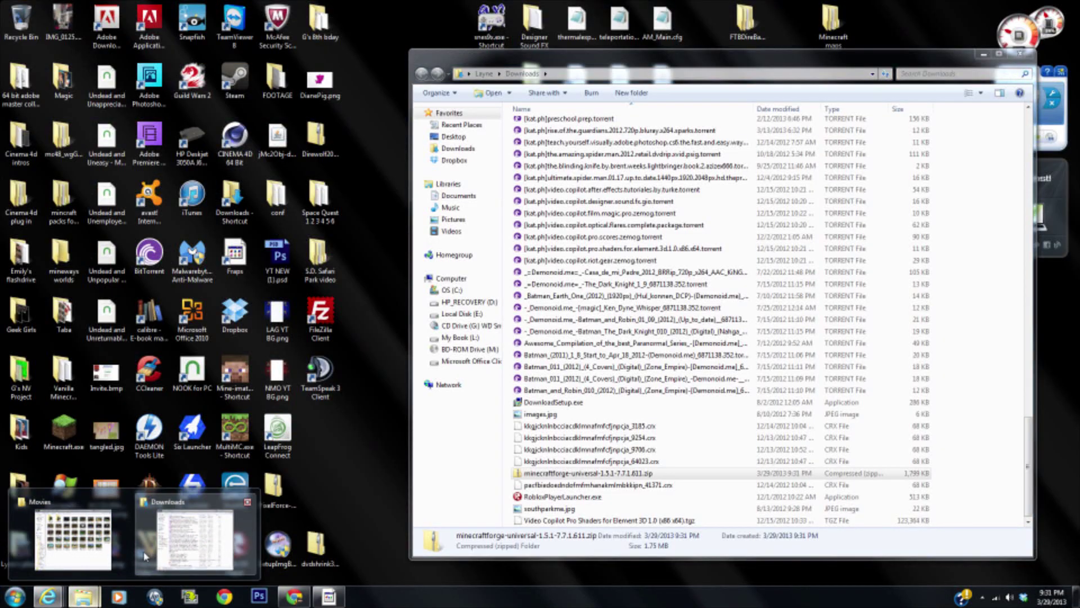
Move minecraftforge-universal-1.5.1-7.7.1.611.zip from the Downloads folder to the desktop, clearing the browser and folder windows out of the way
{"action": "left_click", "coordinate": [191, 543]}
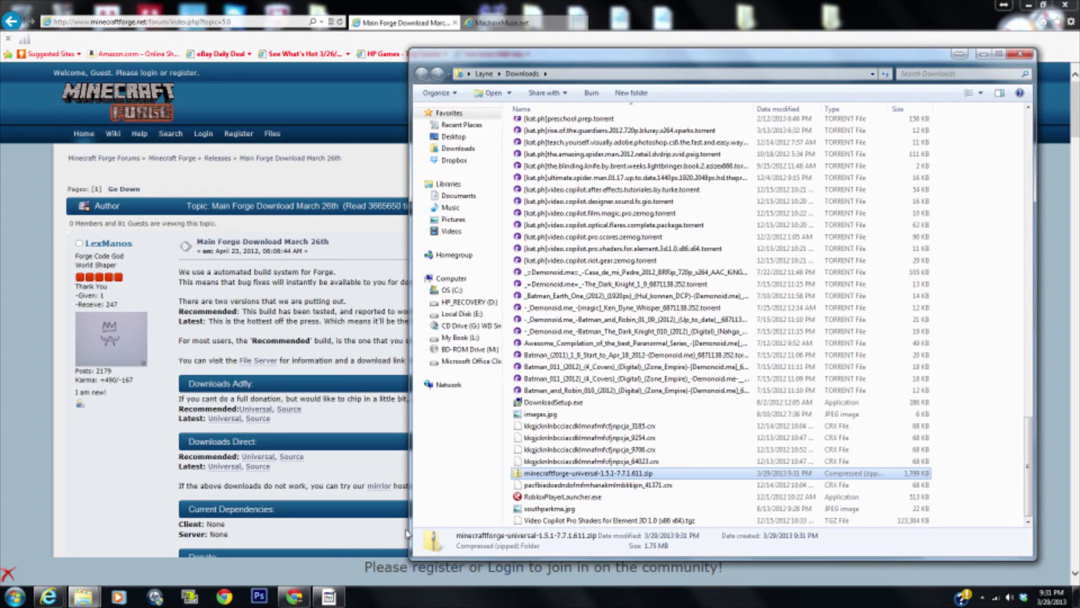
{"action": "left_click", "coordinate": [1028, 4]}
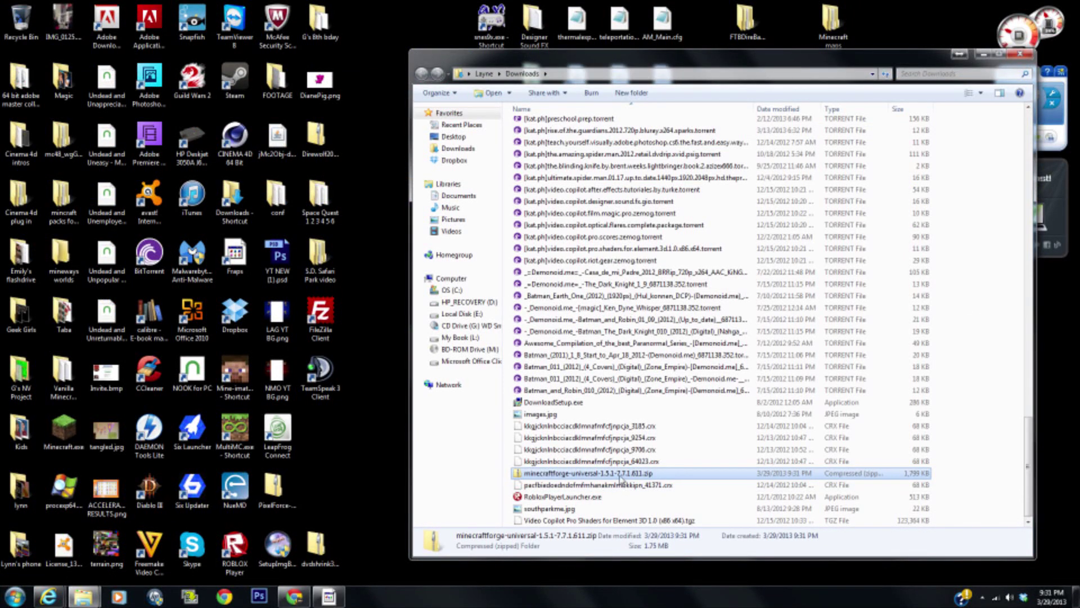
{"action": "left_click_drag", "start_coordinate": [621, 479], "coordinate": [662, 446]}
{"action": "left_click", "coordinate": [983, 58]}
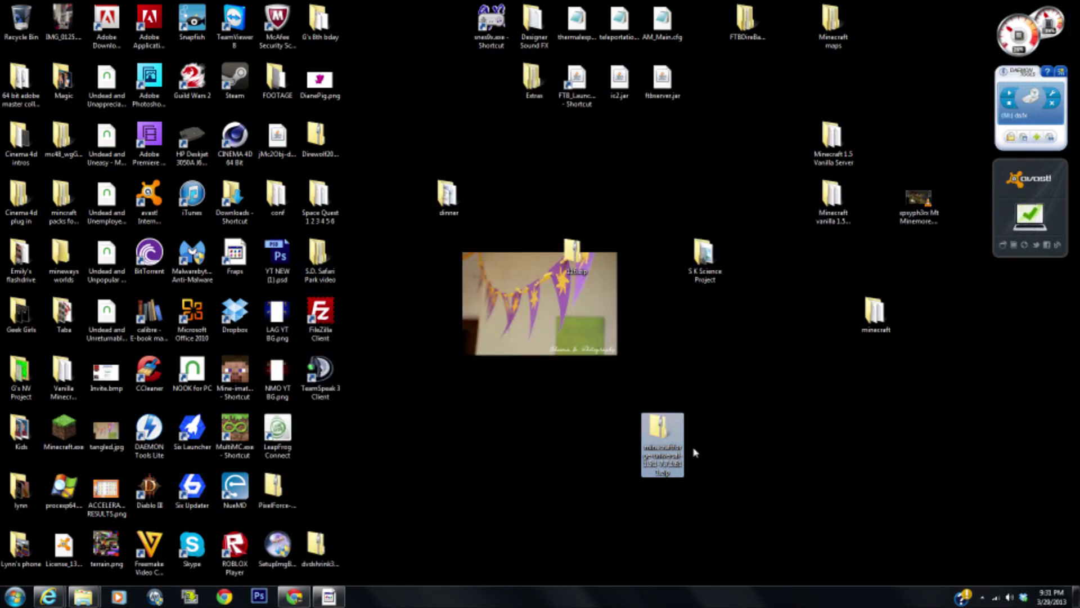
Return to the MachineMuse.net page in Internet Explorer and open the Modular Powersuits downloads list for version 1.5.1
{"action": "left_click", "coordinate": [48, 597]}
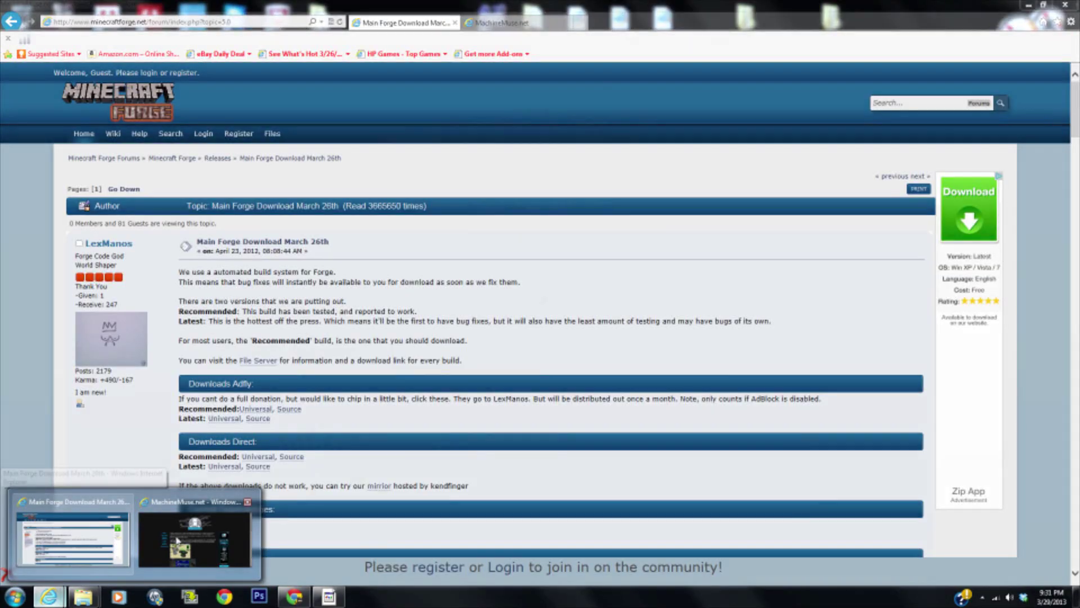
{"action": "left_click", "coordinate": [175, 535]}
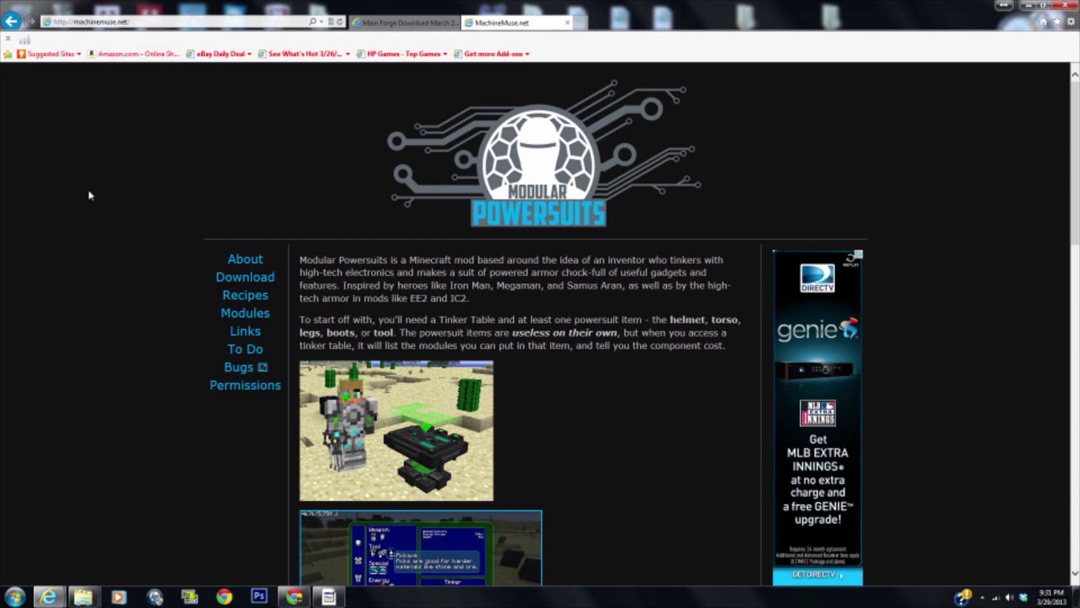
{"action": "left_click", "coordinate": [244, 278]}
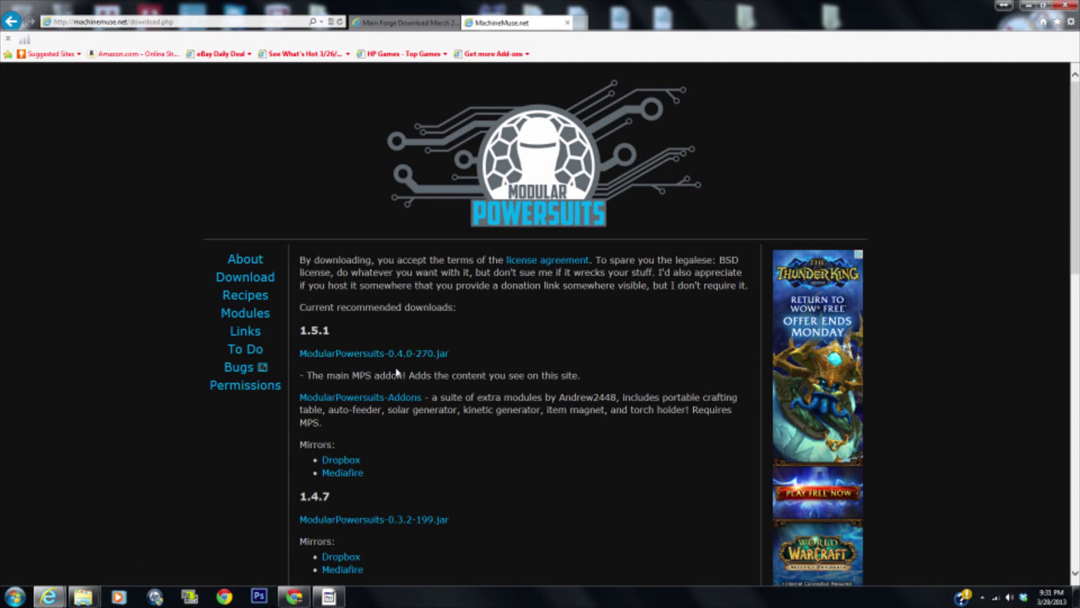
{"action": "scroll", "coordinate": [398, 394], "scroll_direction": "down", "scroll_amount": 3}
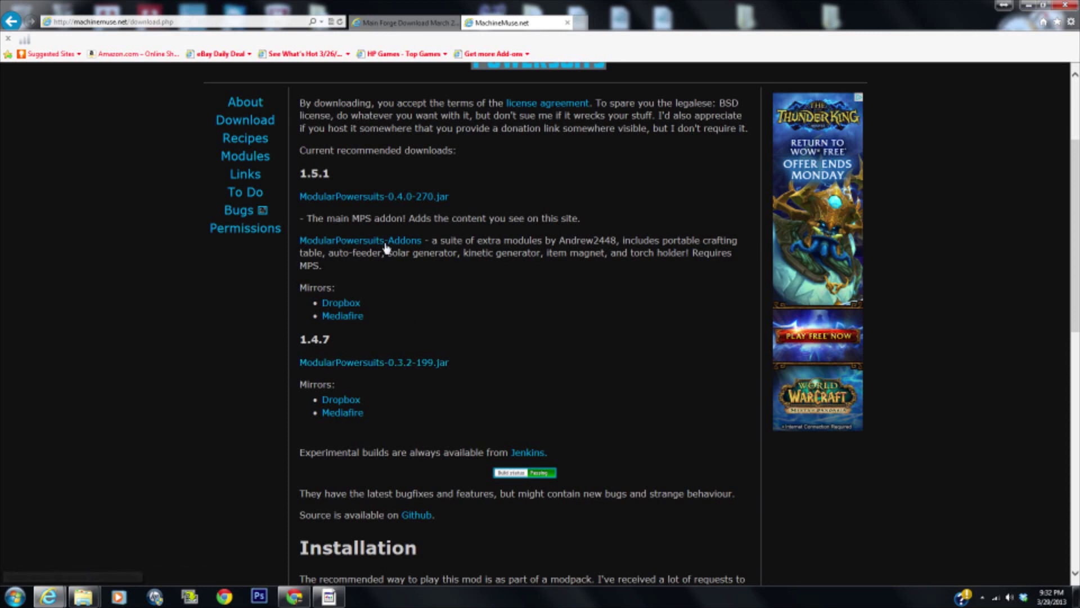
Download ModularPowersuits-0.4.0-270.jar from its Jenkins build page and save it to the desktop
{"action": "left_click", "coordinate": [401, 197]}
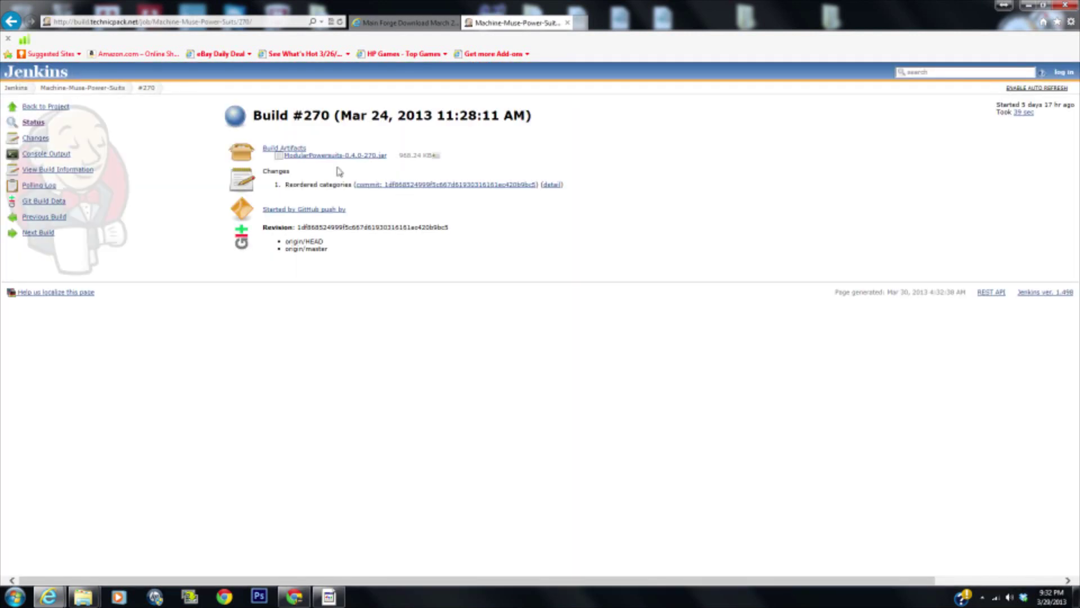
{"action": "left_click", "coordinate": [325, 161]}
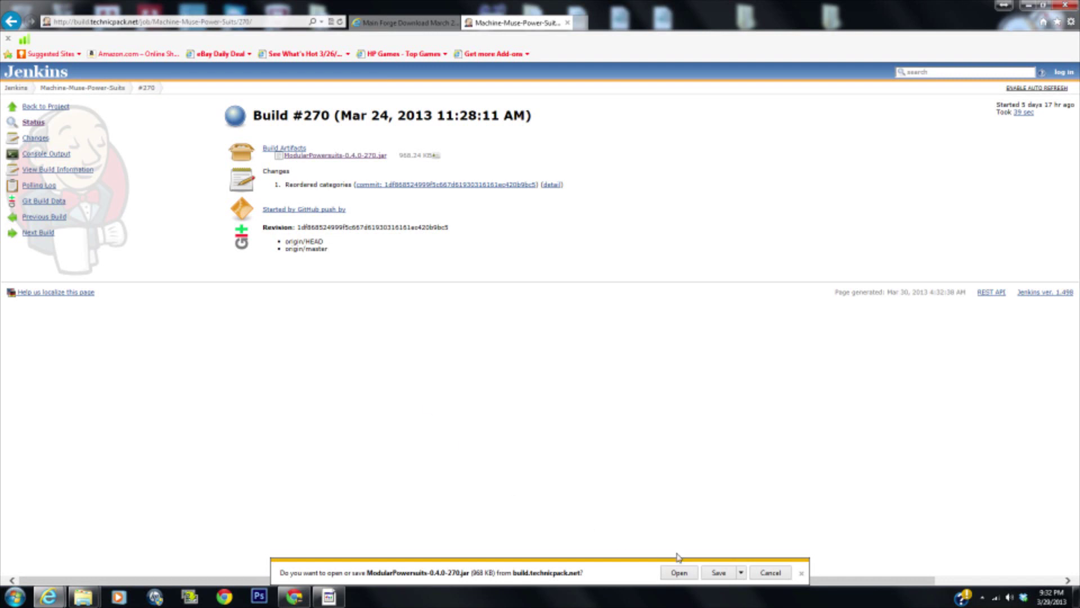
{"action": "left_click", "coordinate": [741, 572]}
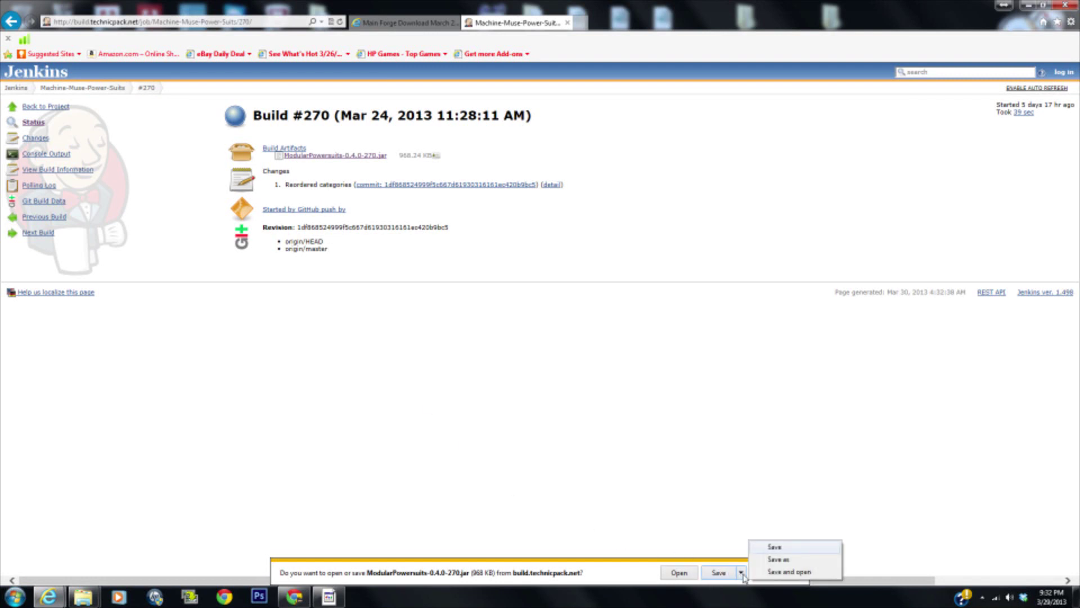
{"action": "left_click", "coordinate": [779, 559]}
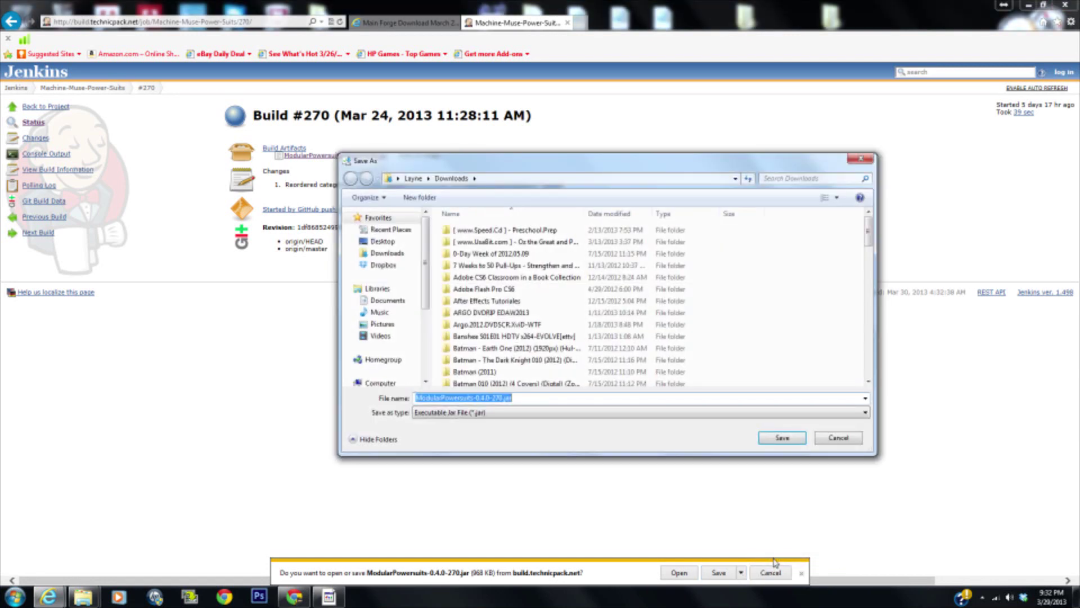
{"action": "left_click", "coordinate": [394, 243]}
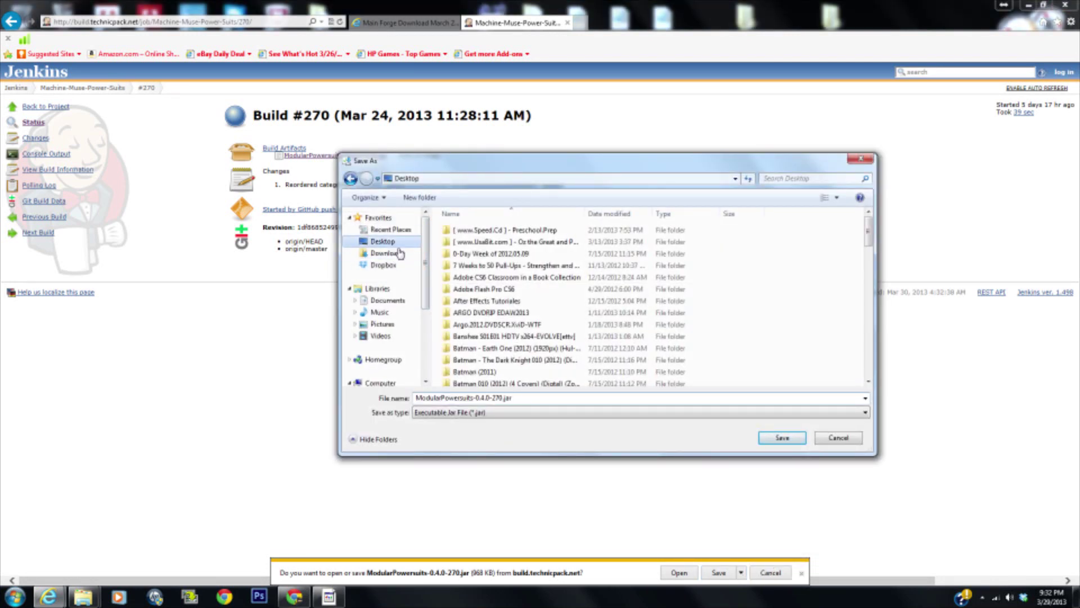
{"action": "left_click", "coordinate": [782, 439]}
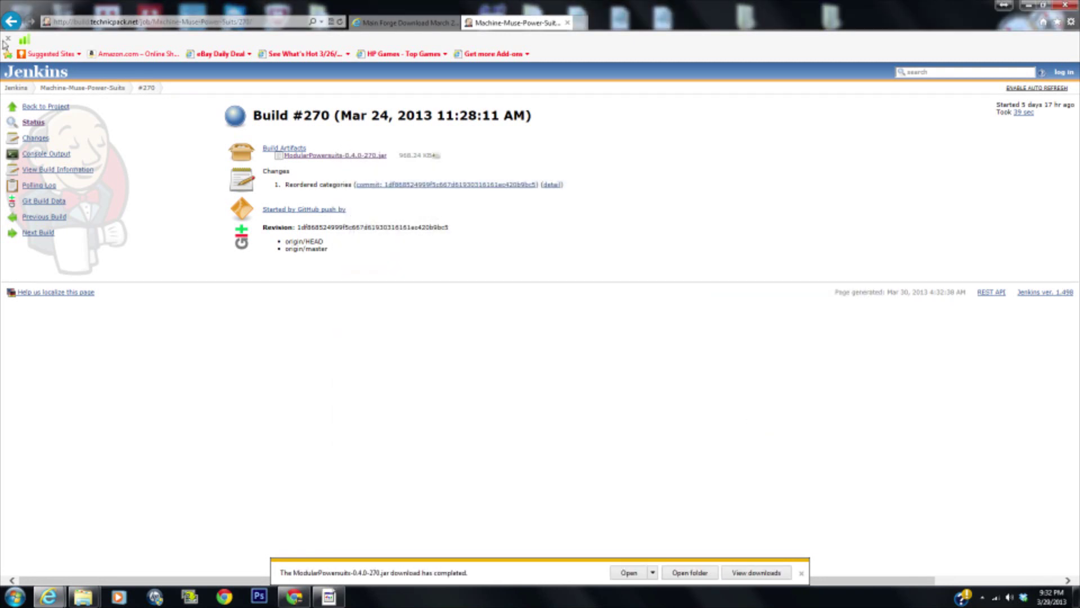
Go back to the mod's download page, follow the ModularPowersuits-Addons link, and try to download MPSA-5_MPS-270.zip from MediaFire
{"action": "left_click", "coordinate": [11, 22]}
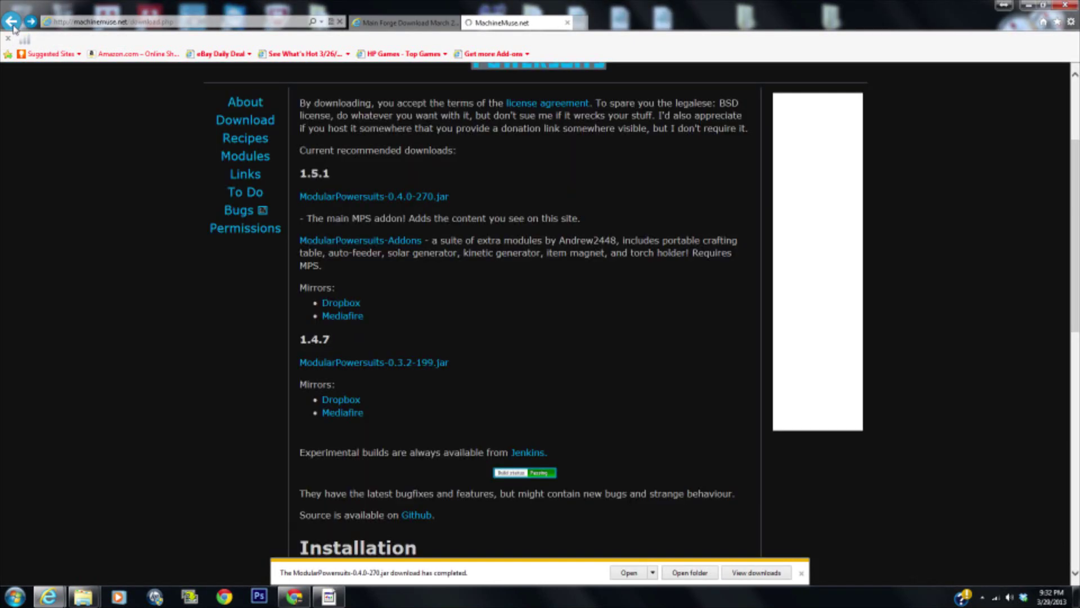
{"action": "left_click", "coordinate": [359, 245]}
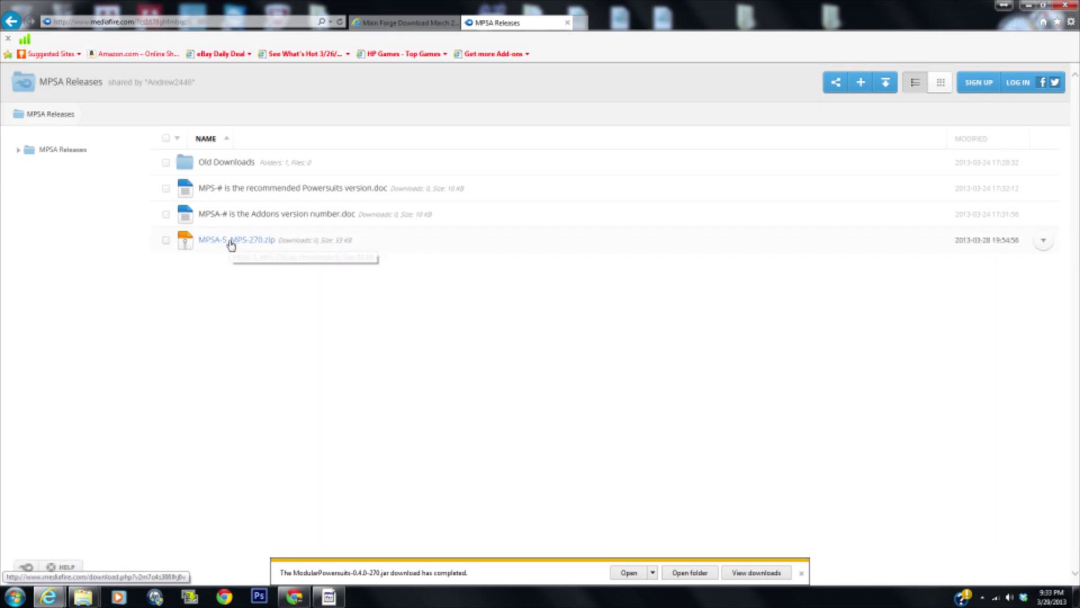
{"action": "left_click", "coordinate": [231, 240]}
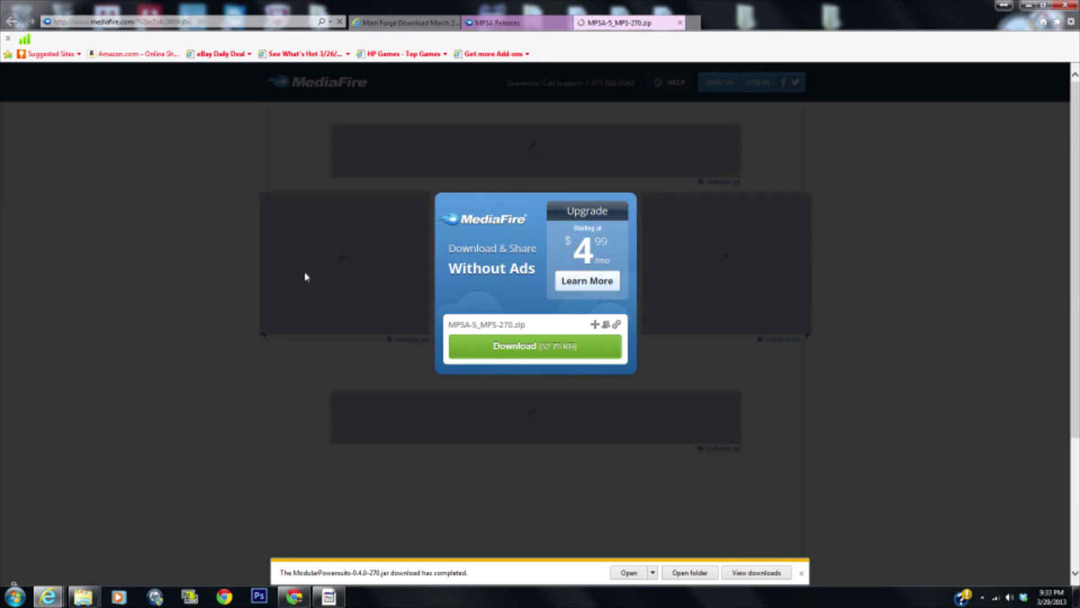
{"action": "left_click", "coordinate": [531, 346]}
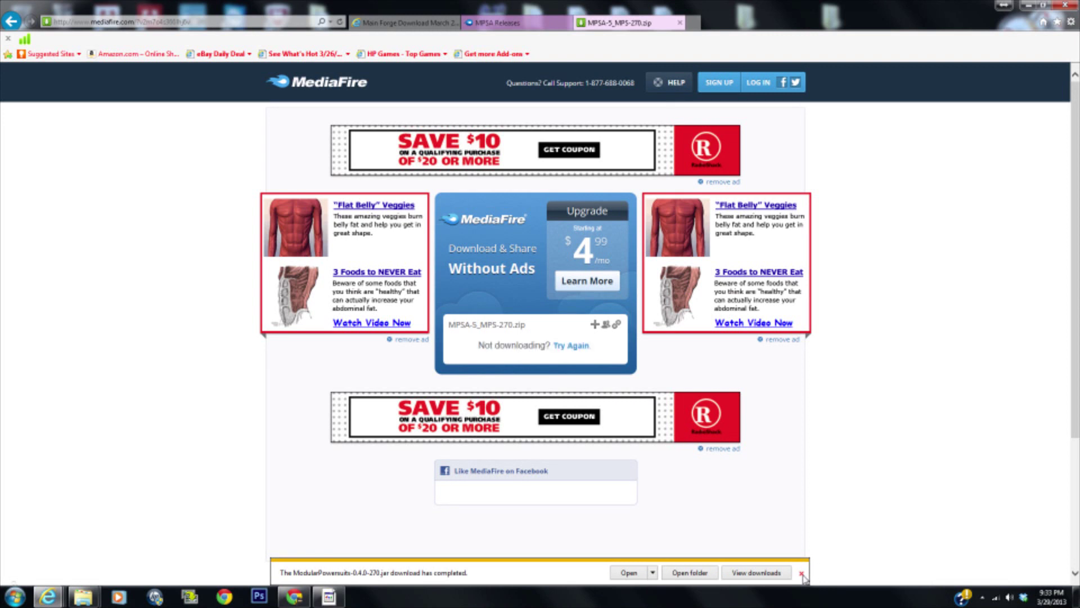
{"action": "left_click", "coordinate": [802, 573]}
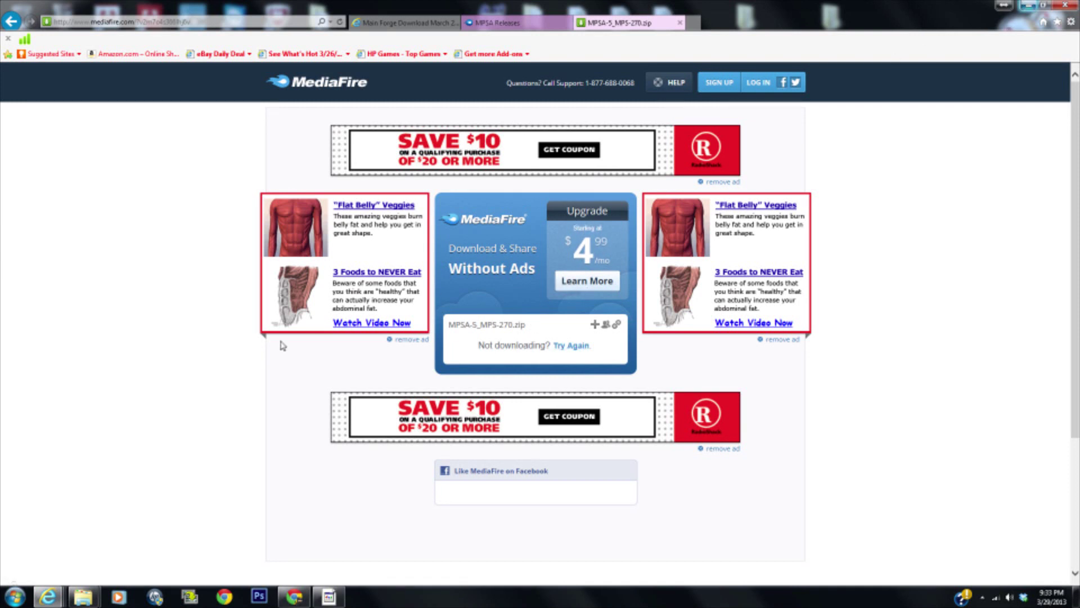
Look through the Downloads folder for the MPSA-5_MPS-270.zip add-on file
{"action": "mouse_move", "coordinate": [63, 595]}
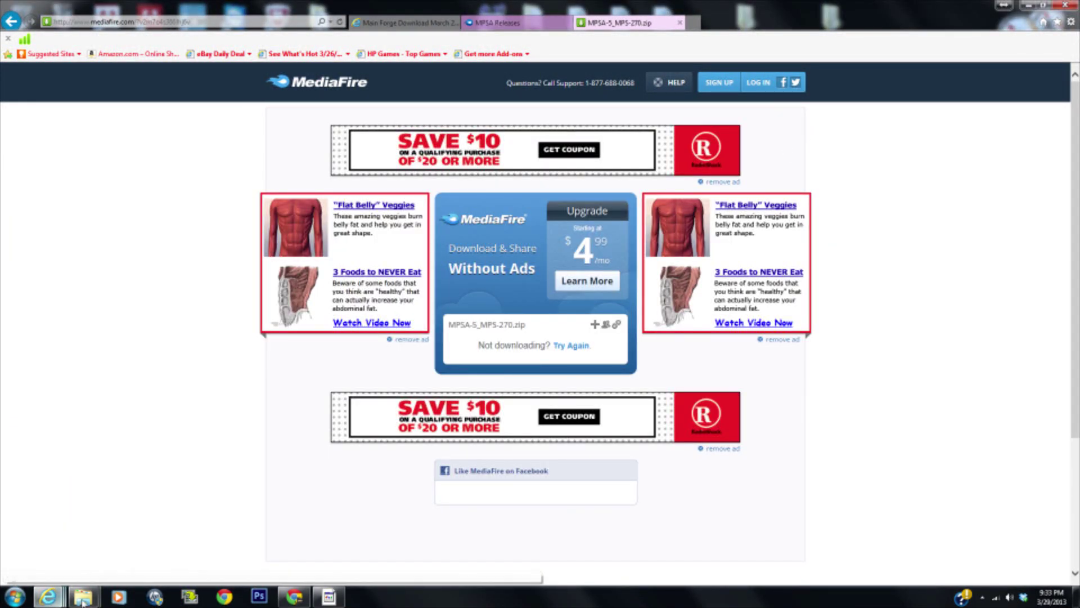
{"action": "left_click", "coordinate": [178, 556]}
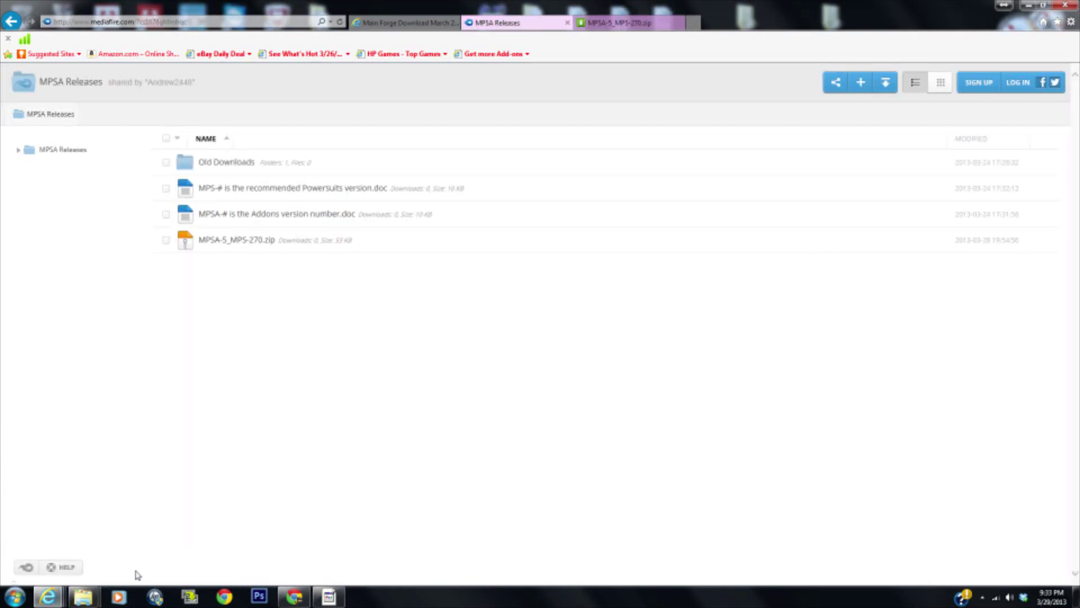
{"action": "left_click", "coordinate": [281, 531]}
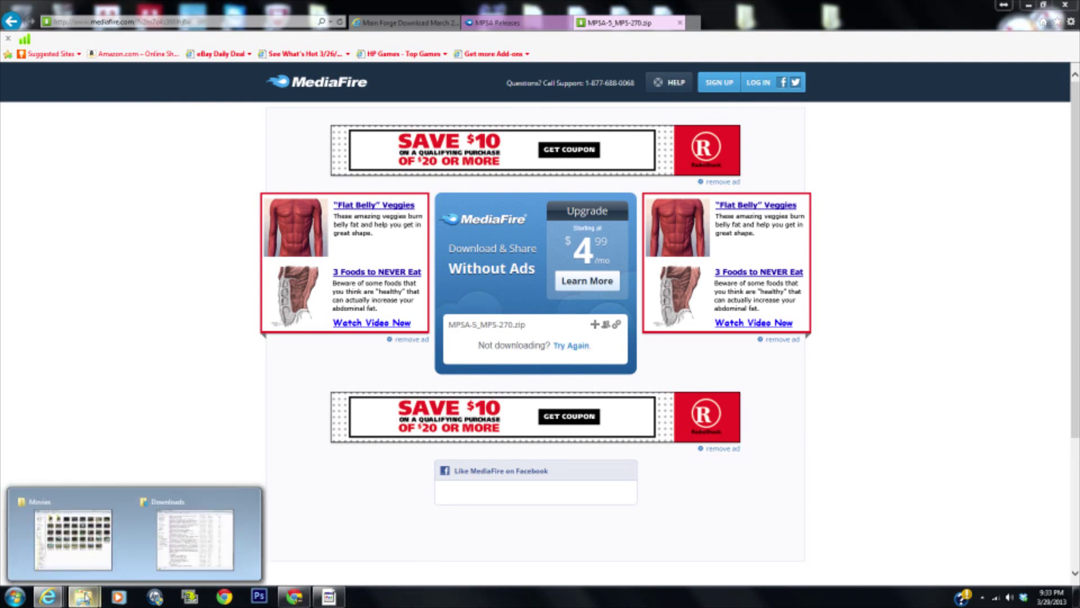
{"action": "left_click", "coordinate": [181, 537]}
{"action": "left_click", "coordinate": [592, 404]}
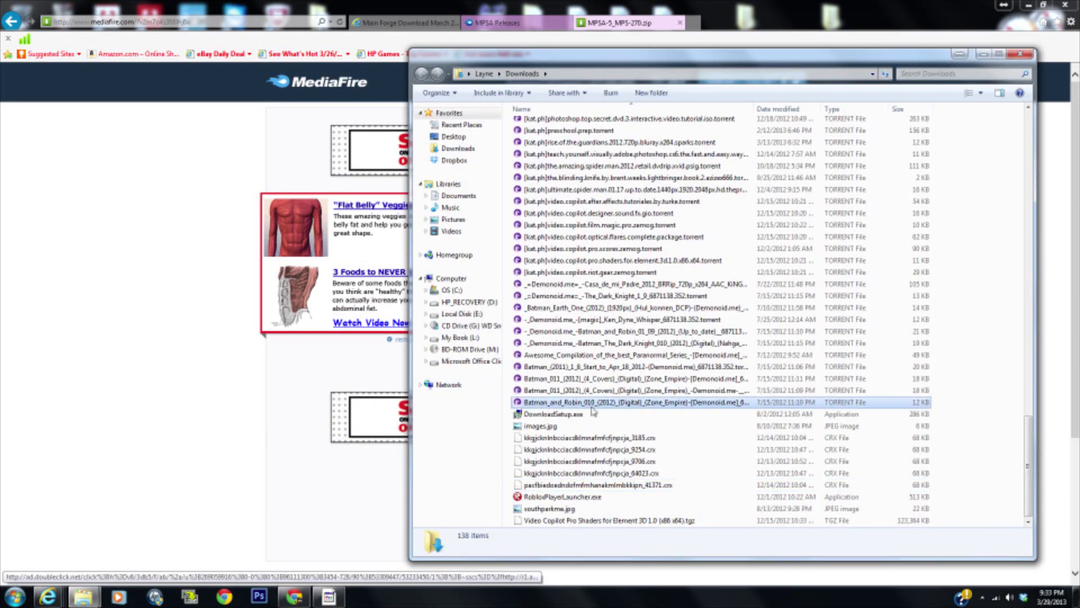
{"action": "scroll", "coordinate": [593, 428], "scroll_direction": "up", "scroll_amount": 15}
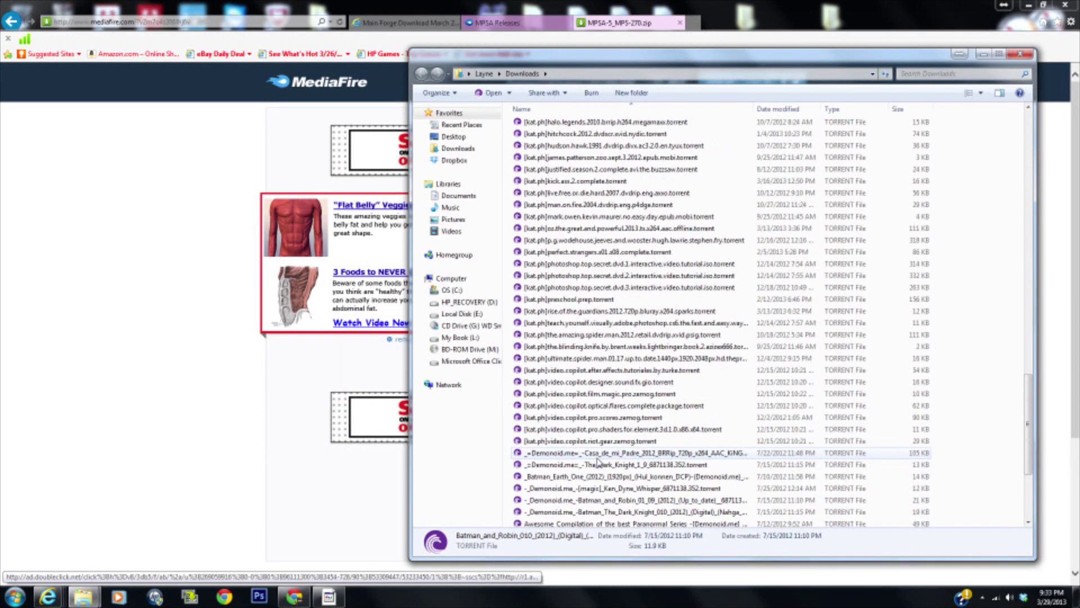
{"action": "scroll", "coordinate": [598, 460], "scroll_direction": "up", "scroll_amount": 15}
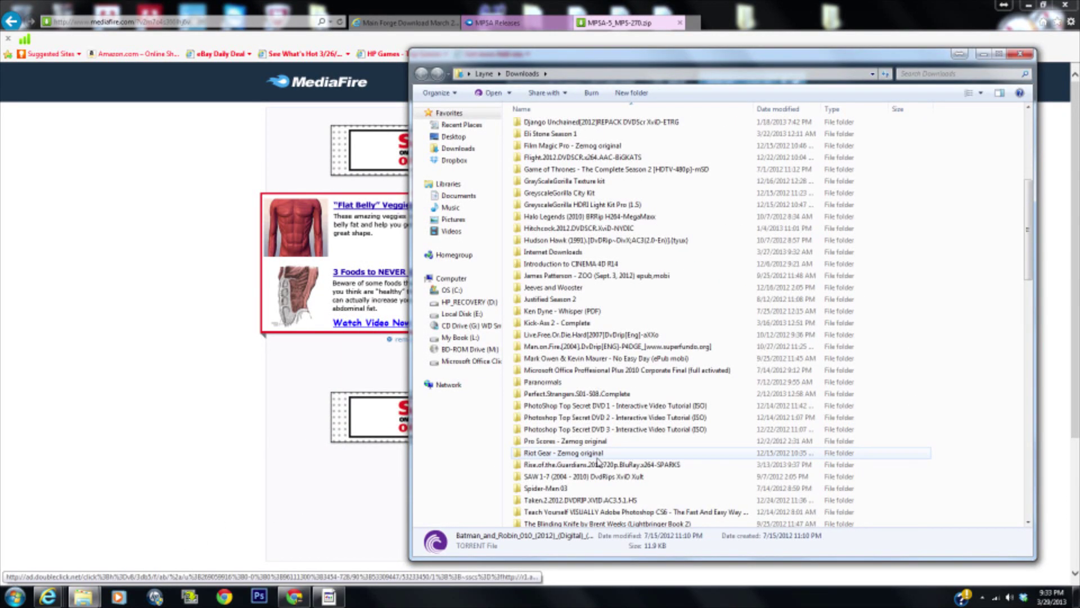
{"action": "scroll", "coordinate": [599, 462], "scroll_direction": "down", "scroll_amount": 3}
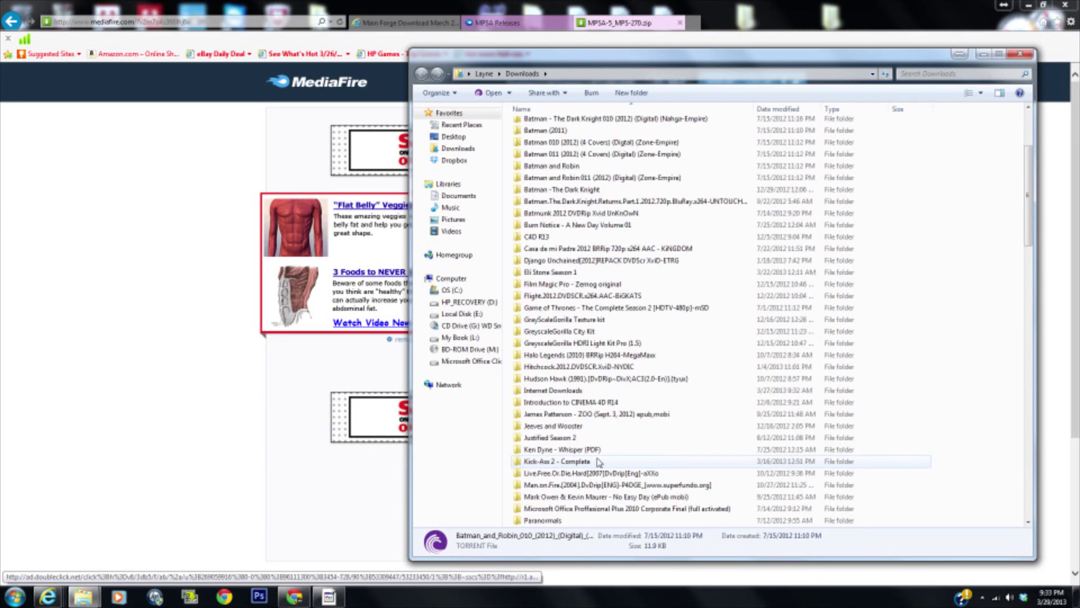
{"action": "scroll", "coordinate": [599, 462], "scroll_direction": "down", "scroll_amount": 1}
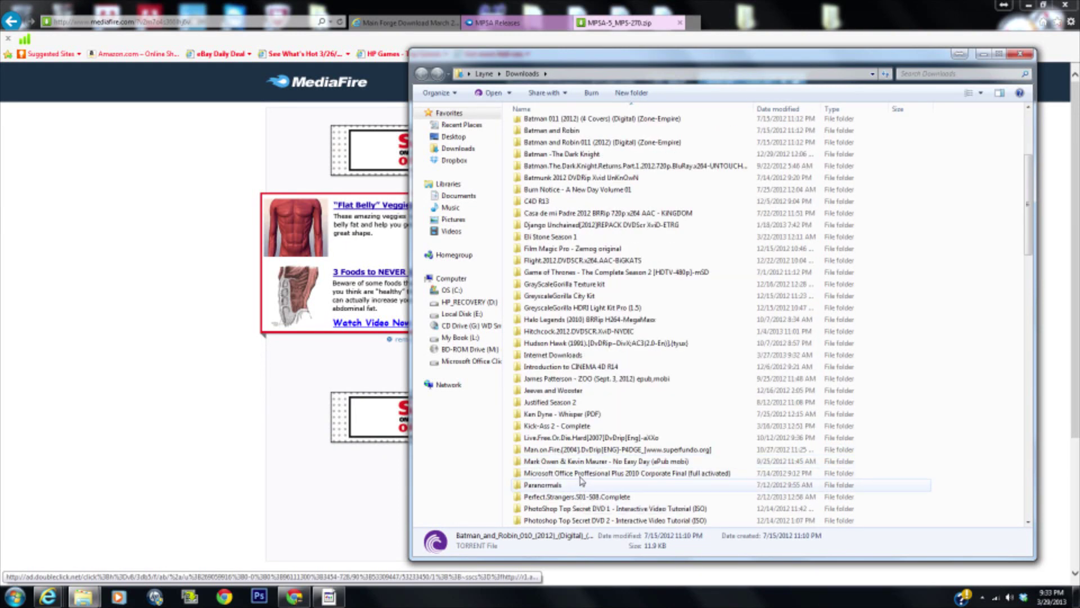
Return to the MediaFire page, download MPSA-5_MPS-270.zip again and save it to the desktop
{"action": "left_click", "coordinate": [268, 474]}
{"action": "left_click", "coordinate": [568, 346]}
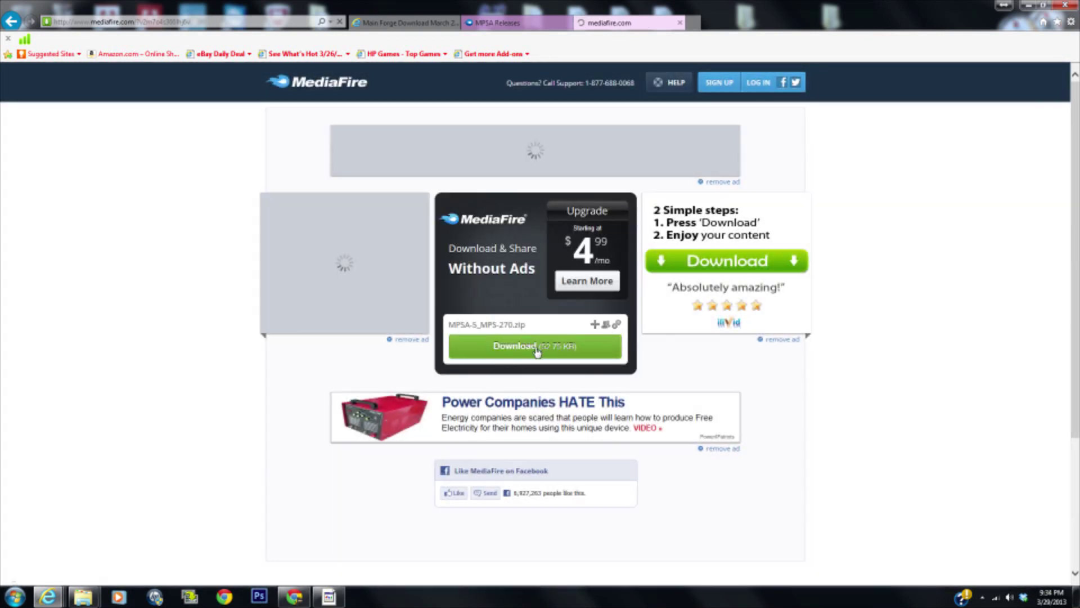
{"action": "left_click", "coordinate": [537, 348]}
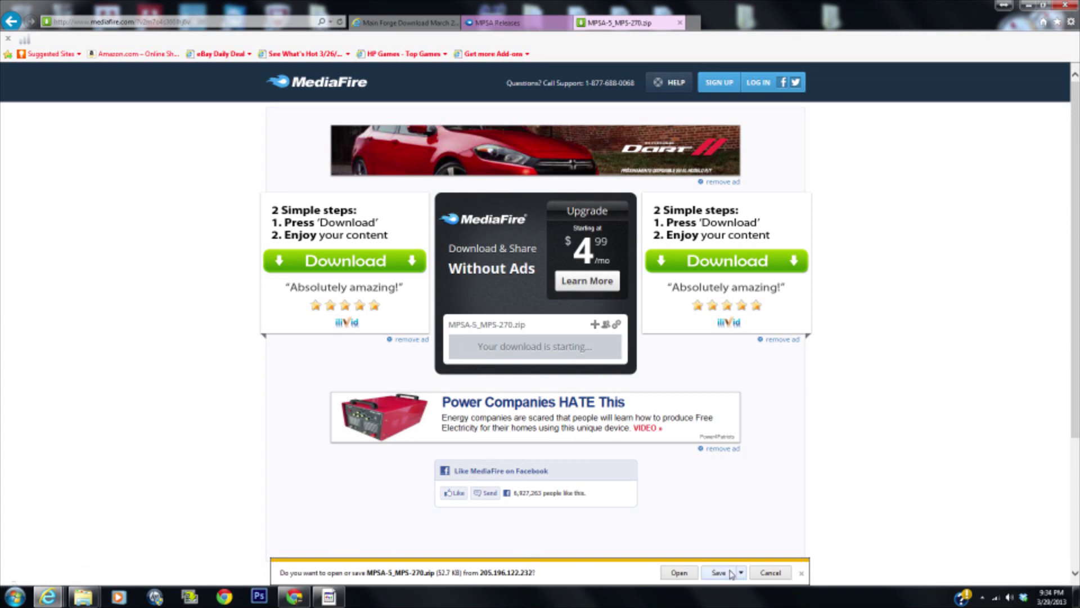
{"action": "left_click", "coordinate": [742, 574]}
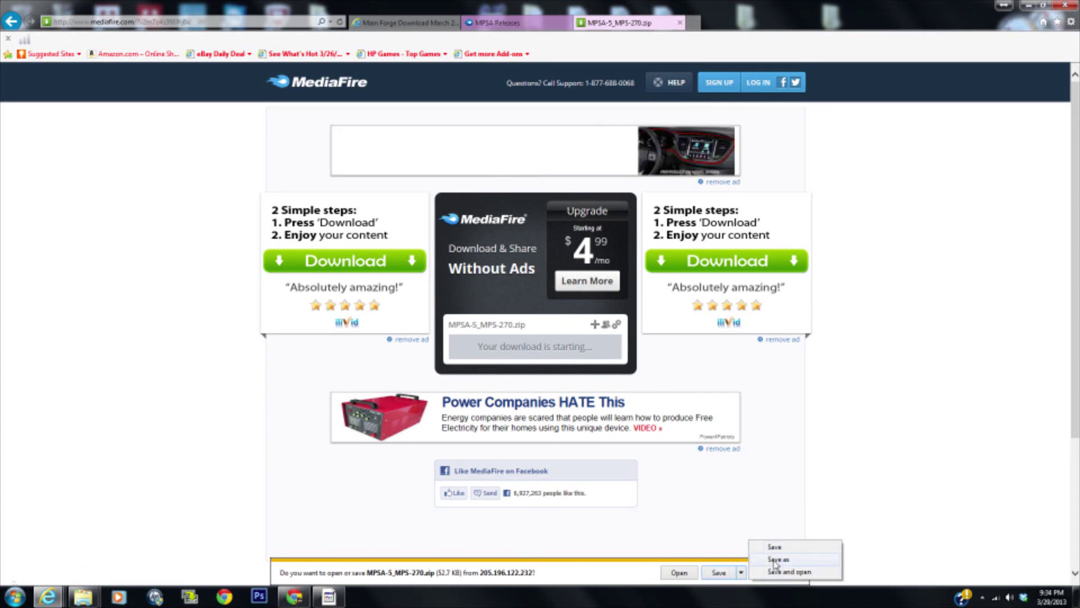
{"action": "left_click", "coordinate": [771, 559]}
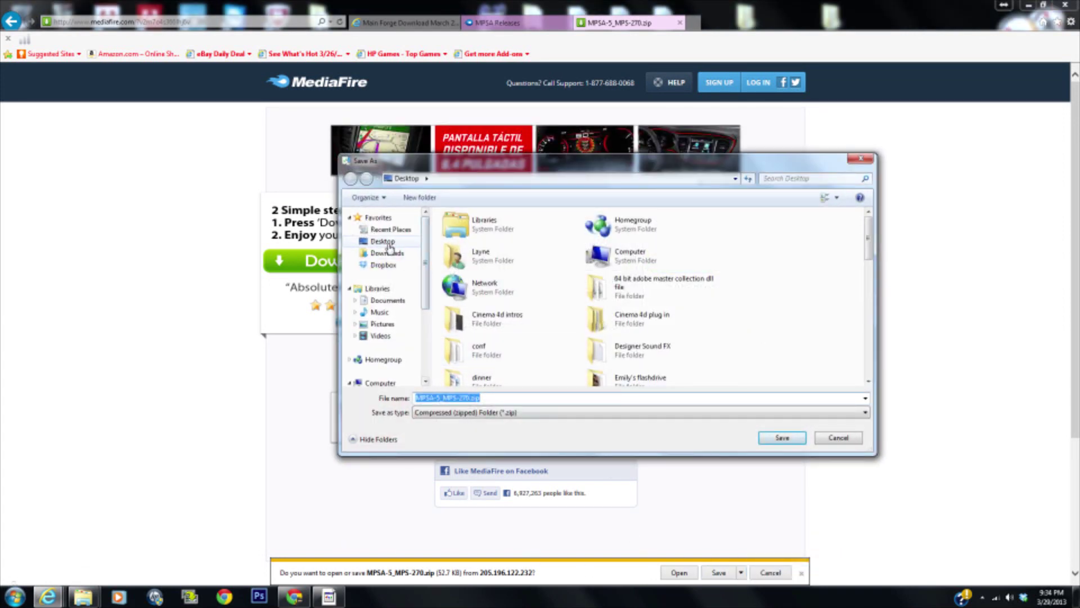
{"action": "left_click", "coordinate": [382, 241]}
{"action": "left_click", "coordinate": [796, 437]}
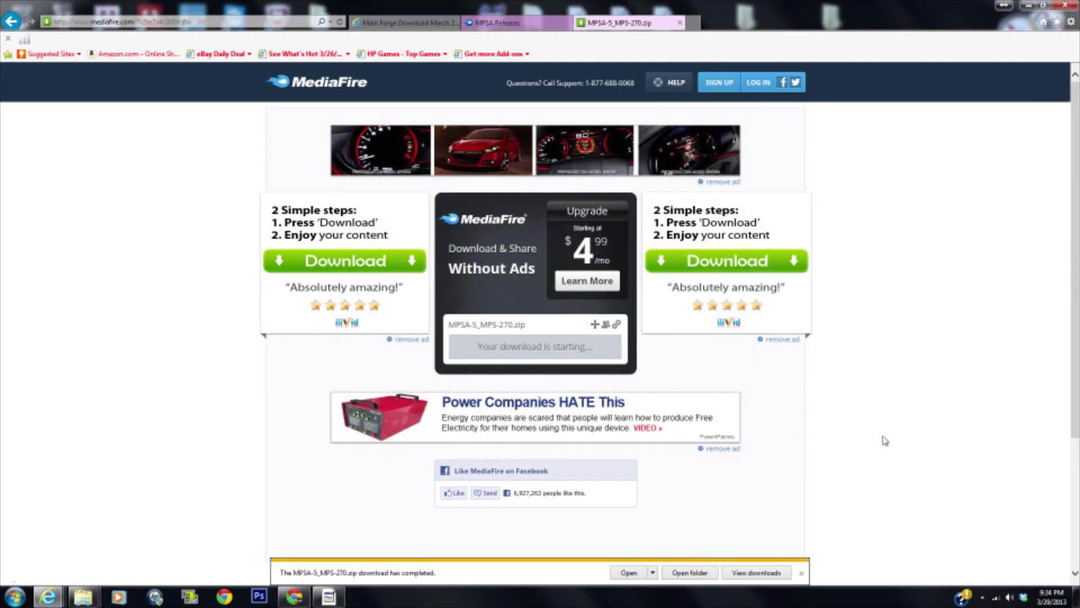
Minimize the open windows and group the Minecraft Forge zip and the MPSA-5_MPS-270 zip in an empty area of the desktop
{"action": "left_click", "coordinate": [1028, 5]}
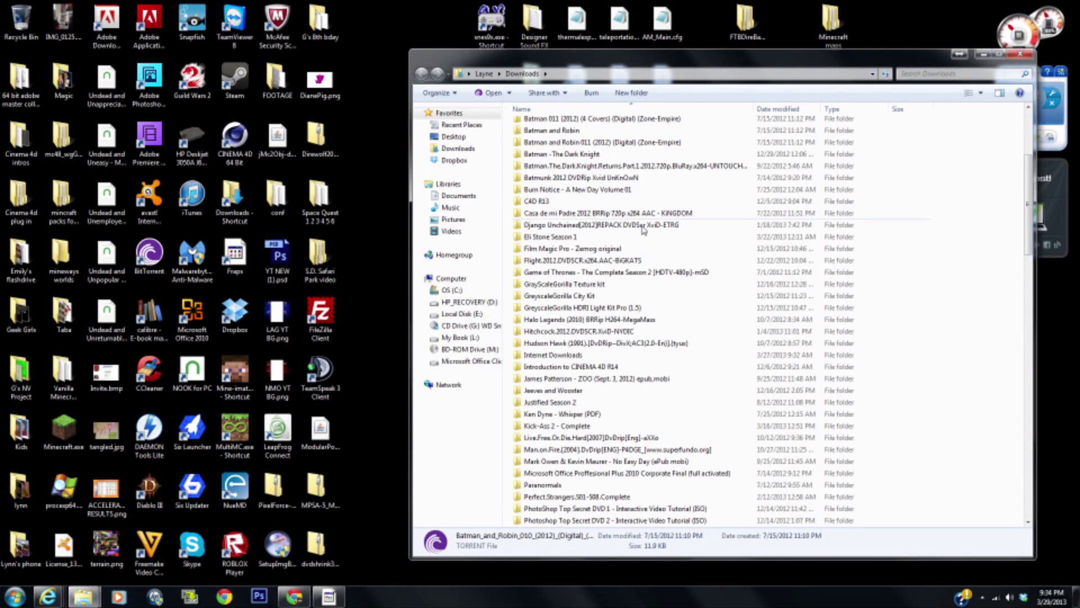
{"action": "left_click", "coordinate": [982, 52]}
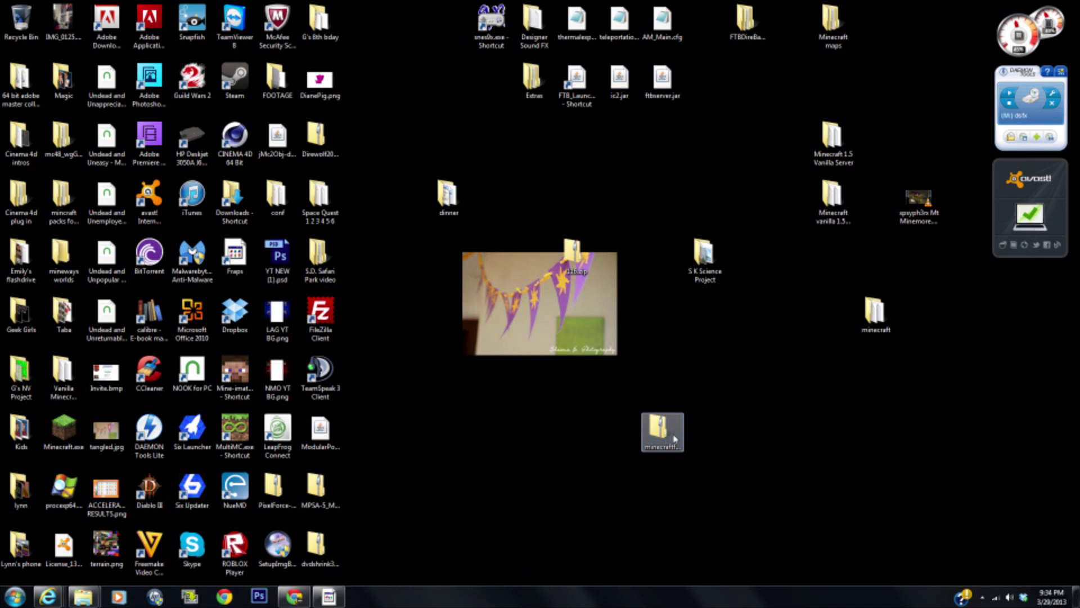
{"action": "left_click_drag", "start_coordinate": [674, 438], "coordinate": [760, 379]}
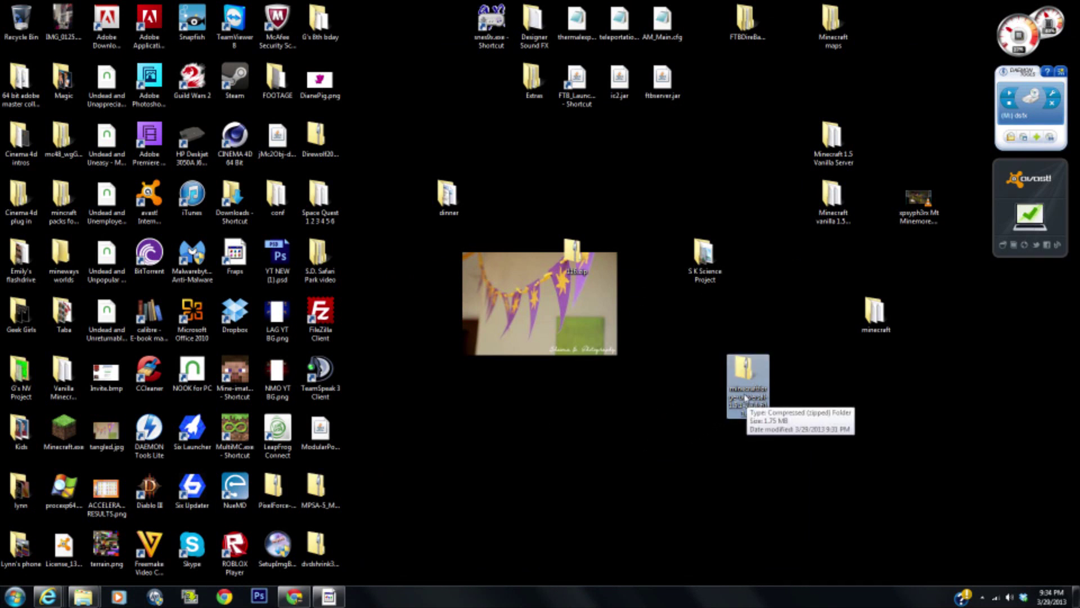
{"action": "left_click_drag", "start_coordinate": [348, 499], "coordinate": [747, 455]}
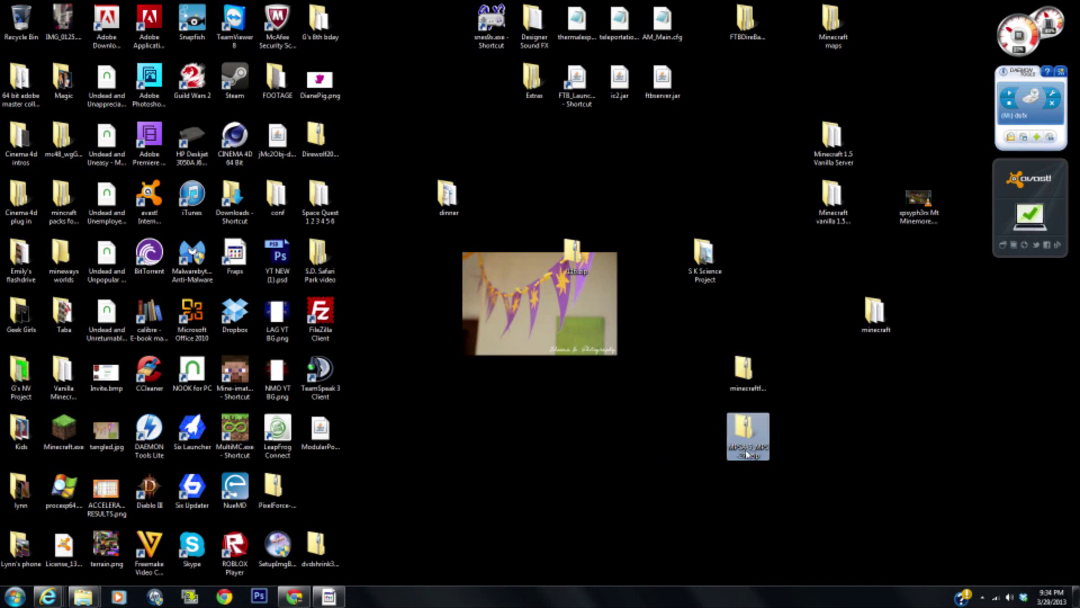
{"action": "left_click", "coordinate": [726, 387]}
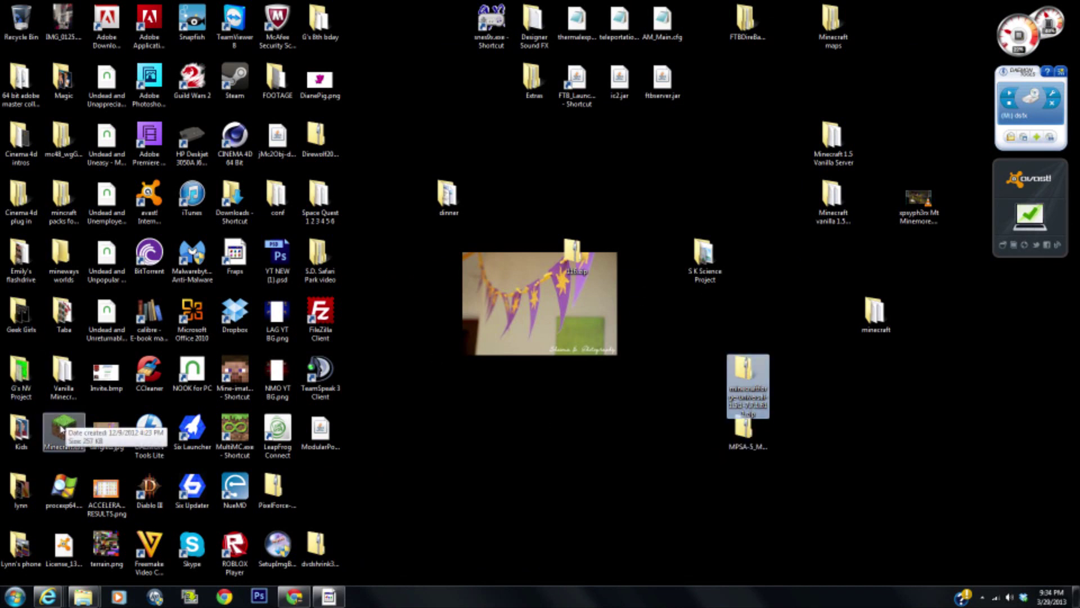
Move Minecraft.exe near the downloaded zips, start the Minecraft launcher and set it to force a game update
{"action": "left_click_drag", "start_coordinate": [61, 430], "coordinate": [605, 439]}
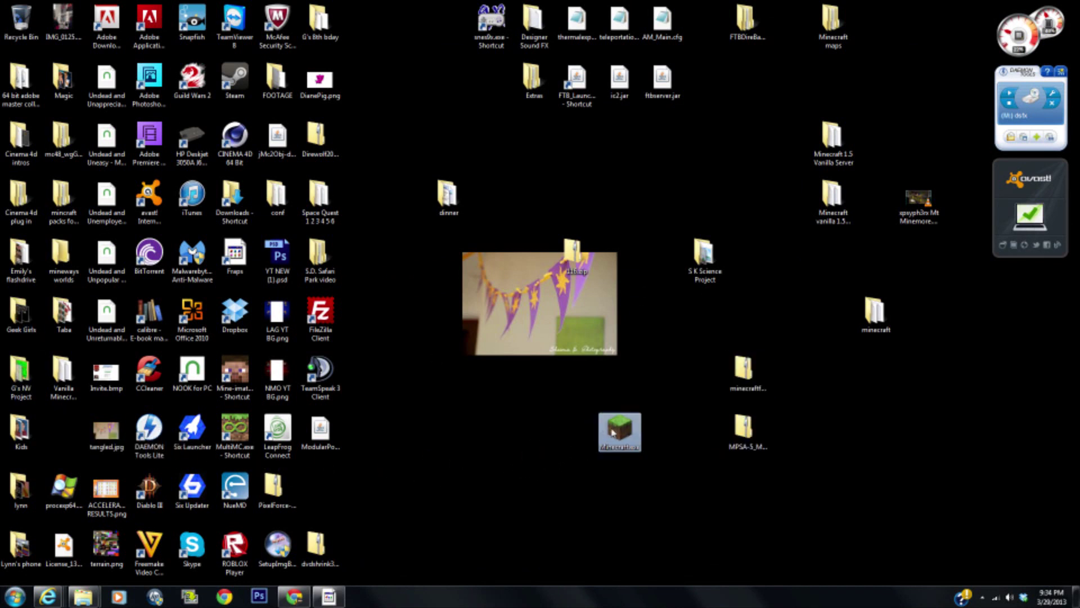
{"action": "double_click", "coordinate": [613, 432]}
{"action": "left_click", "coordinate": [575, 309]}
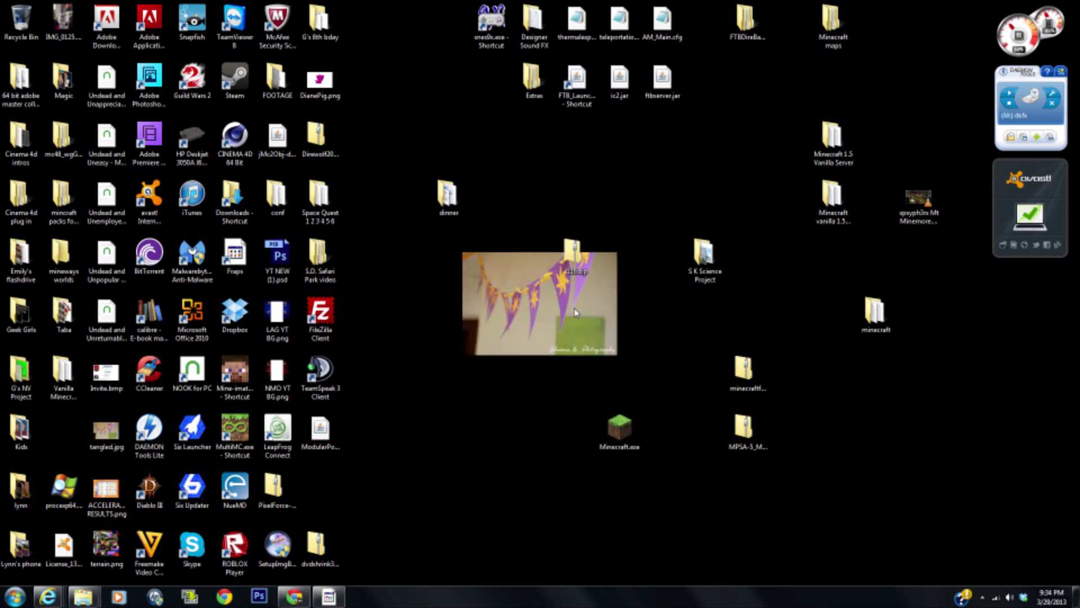
{"action": "left_click", "coordinate": [744, 395]}
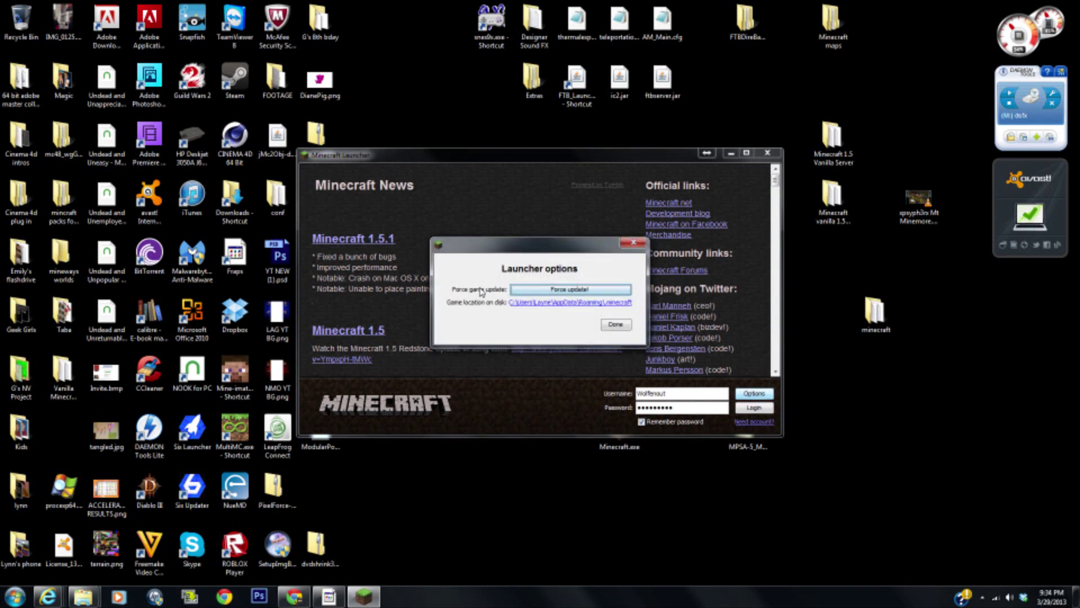
{"action": "left_click", "coordinate": [616, 325]}
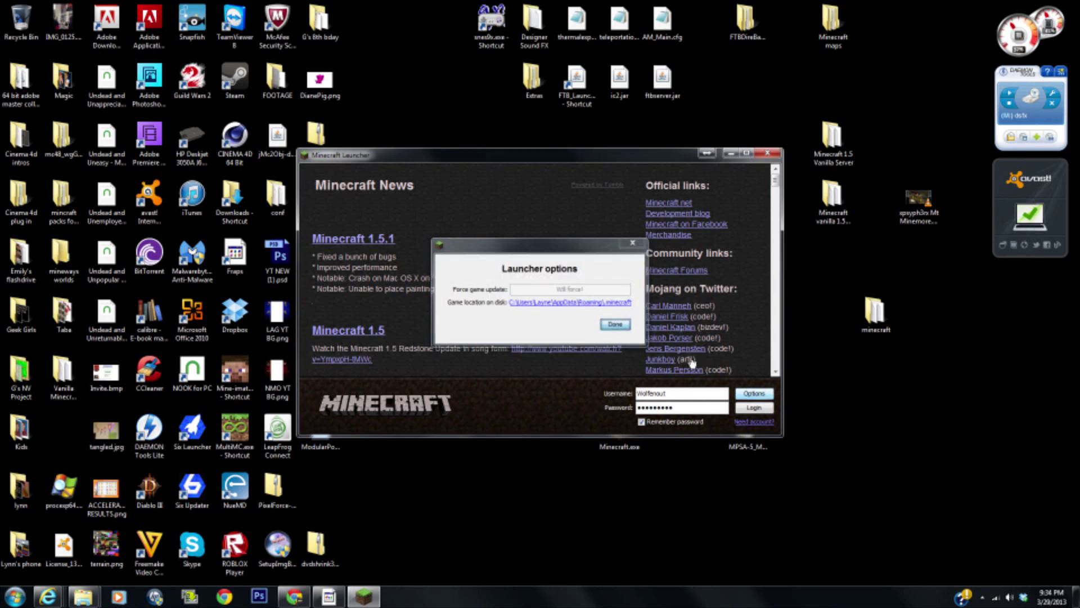
Log in with the remembered account to run the Minecraft update, and quit the game from its title screen
{"action": "left_click", "coordinate": [753, 408]}
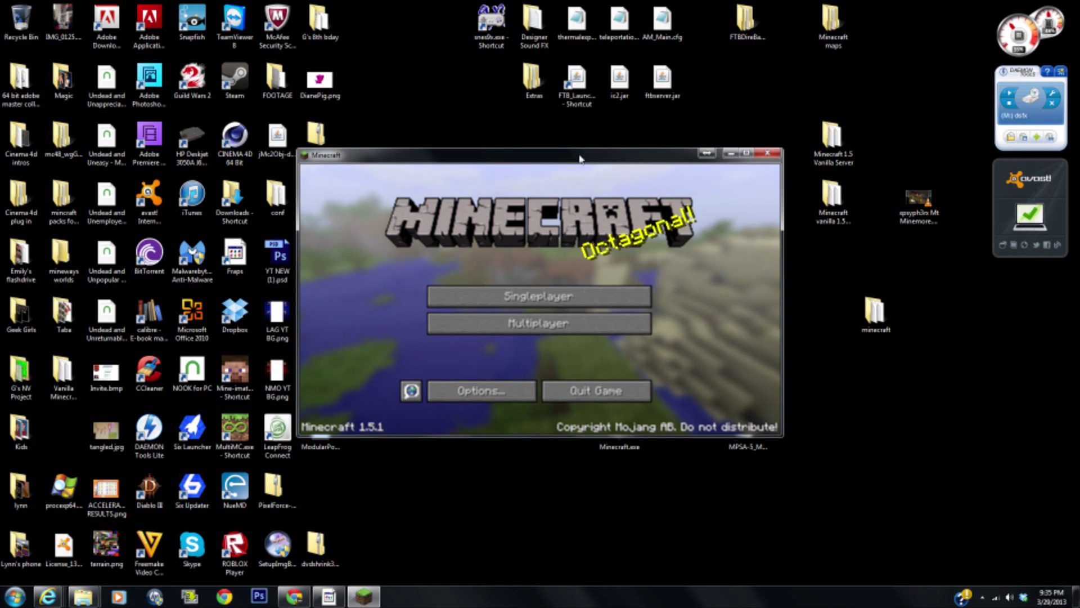
{"action": "left_click_drag", "start_coordinate": [579, 154], "coordinate": [601, 136]}
{"action": "left_click", "coordinate": [614, 376]}
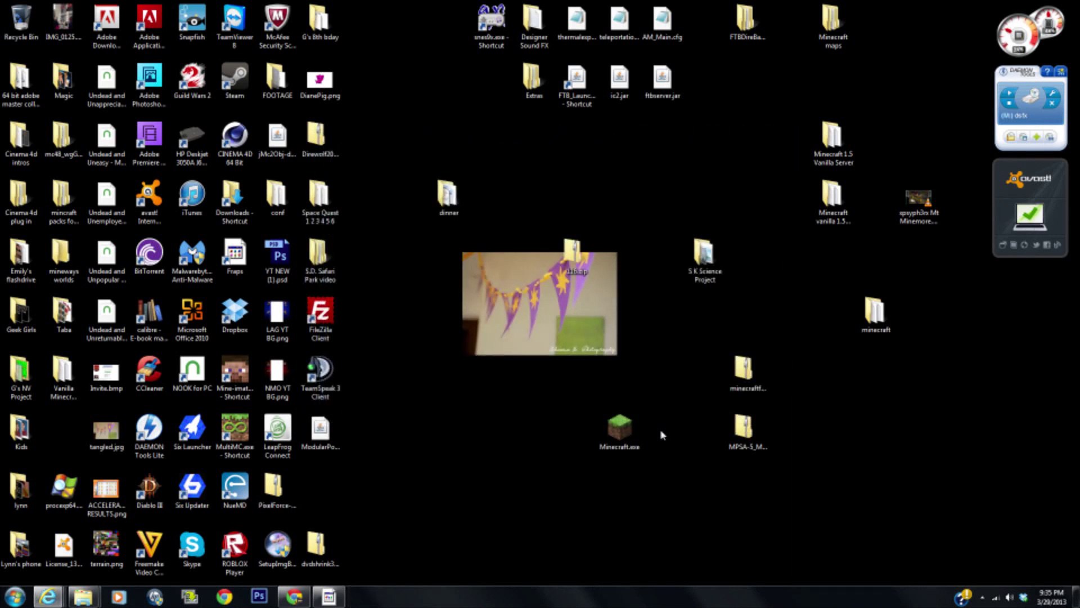
Search the computer for "$appdata$" and open the .minecraft folder inside AppData\Roaming
{"action": "left_click", "coordinate": [14, 598]}
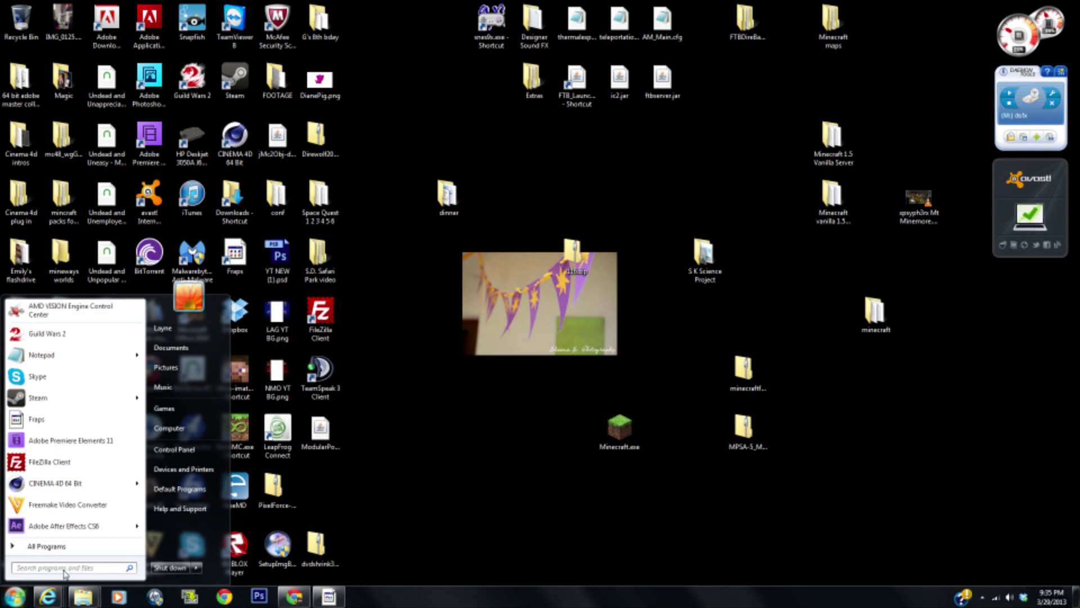
{"action": "type", "text": "S"}
{"action": "type", "text": "appdata%"}
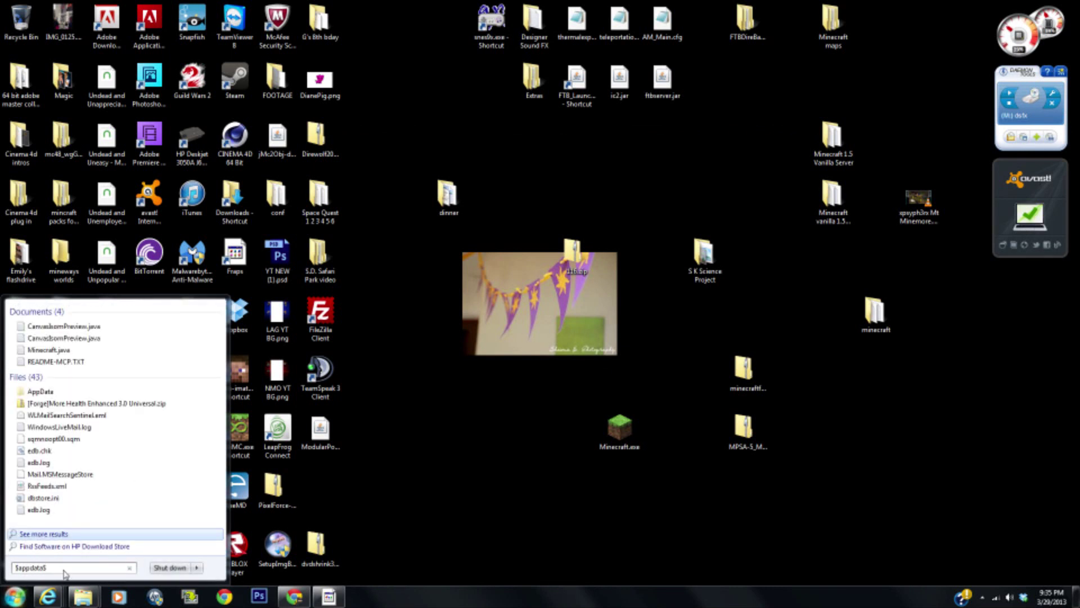
{"action": "key", "text": "Return"}
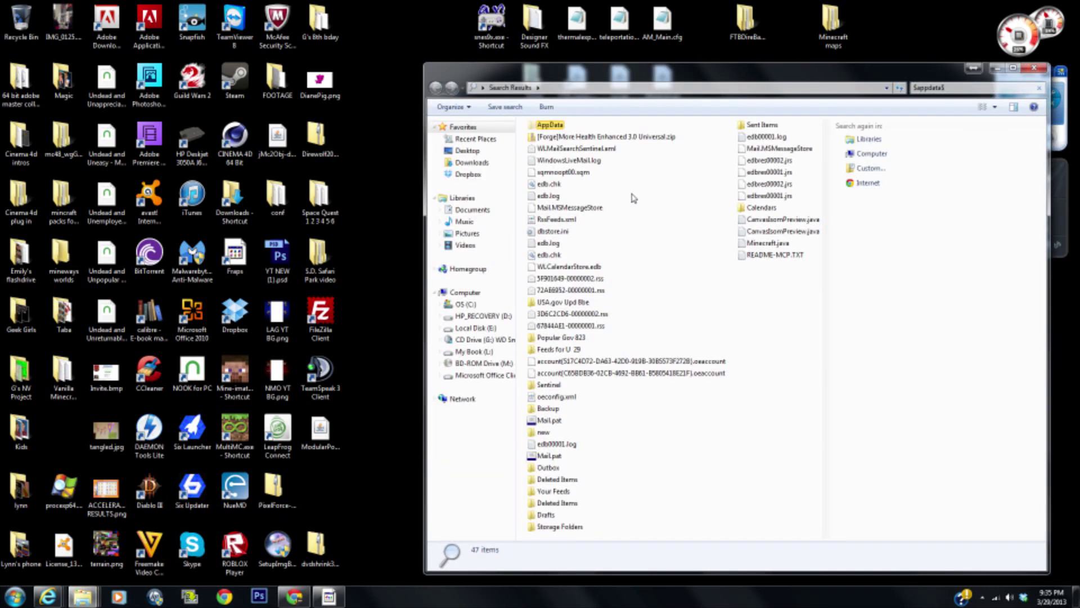
{"action": "double_click", "coordinate": [556, 125]}
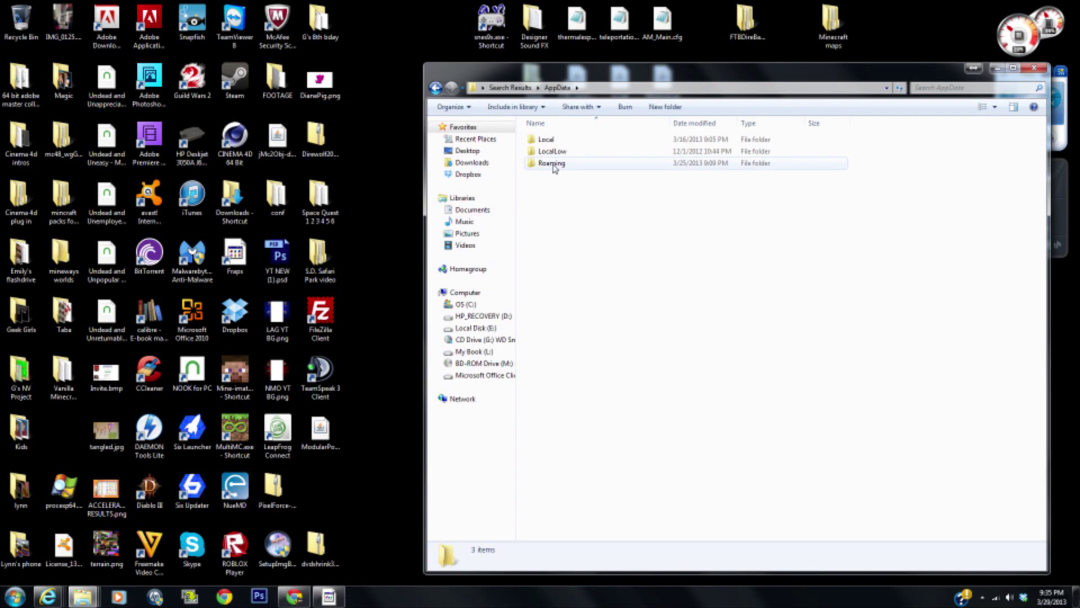
{"action": "double_click", "coordinate": [573, 163]}
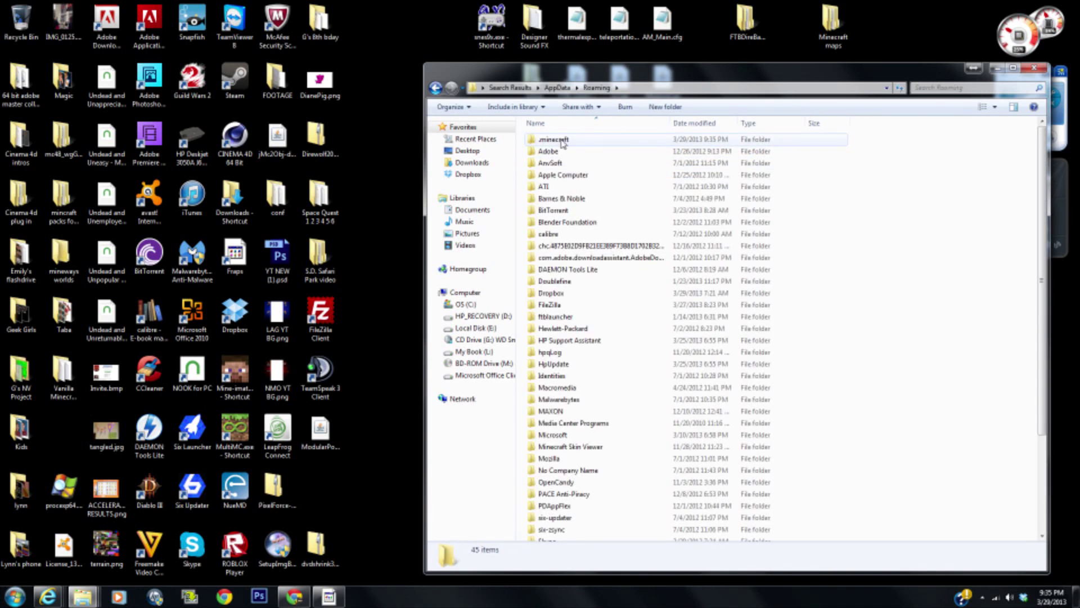
{"action": "left_click", "coordinate": [565, 142]}
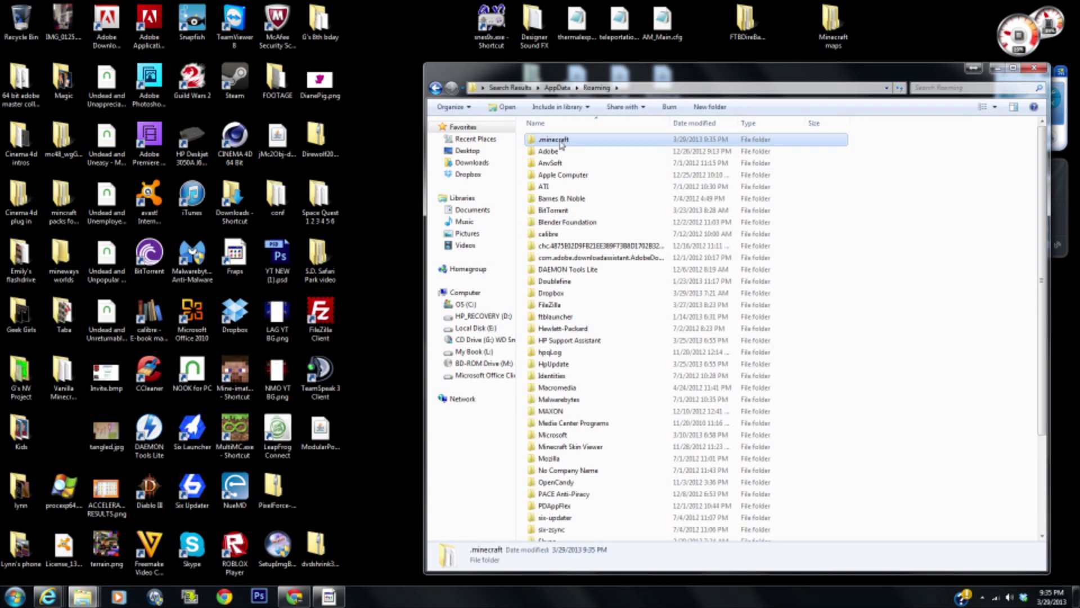
{"action": "double_click", "coordinate": [561, 142]}
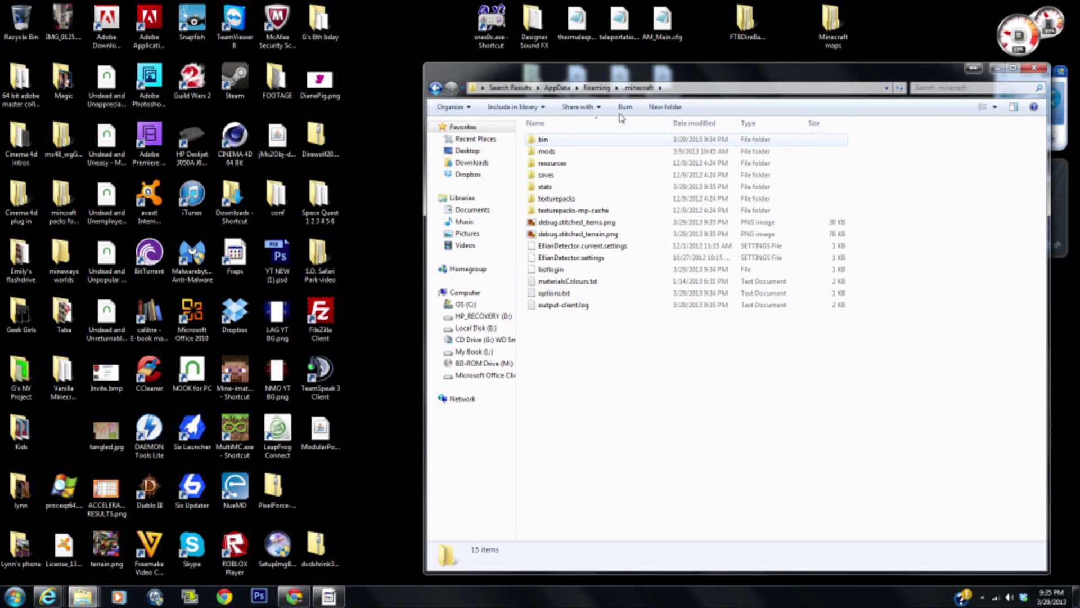
Open minecraft.jar from the .minecraft bin folder as a 7-Zip archive, keeping the windows clear of the downloaded zips
{"action": "left_click_drag", "start_coordinate": [619, 71], "coordinate": [549, 33]}
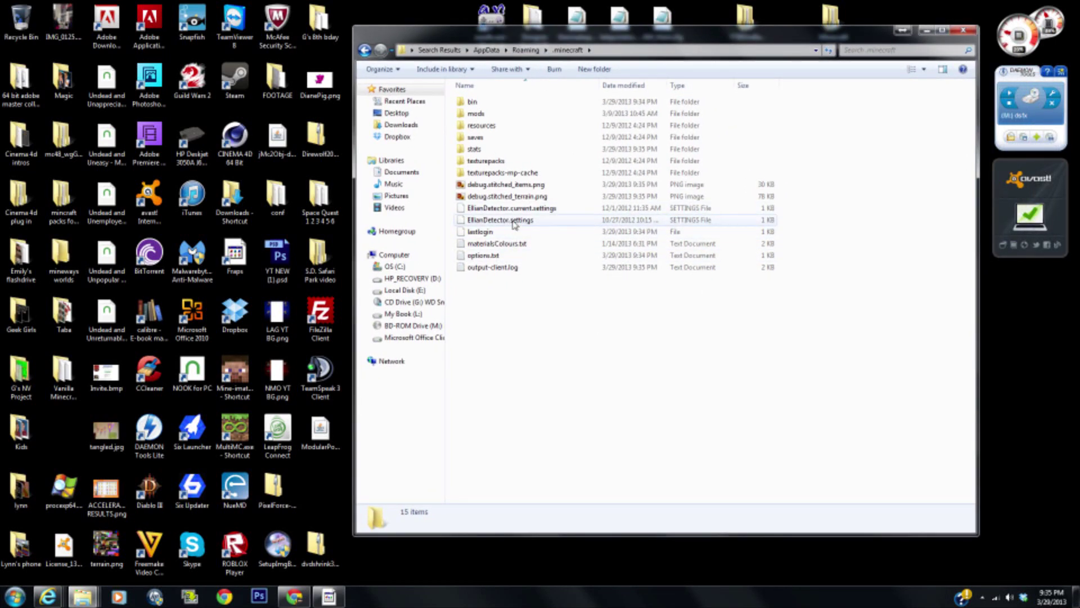
{"action": "left_click_drag", "start_coordinate": [557, 40], "coordinate": [243, 19]}
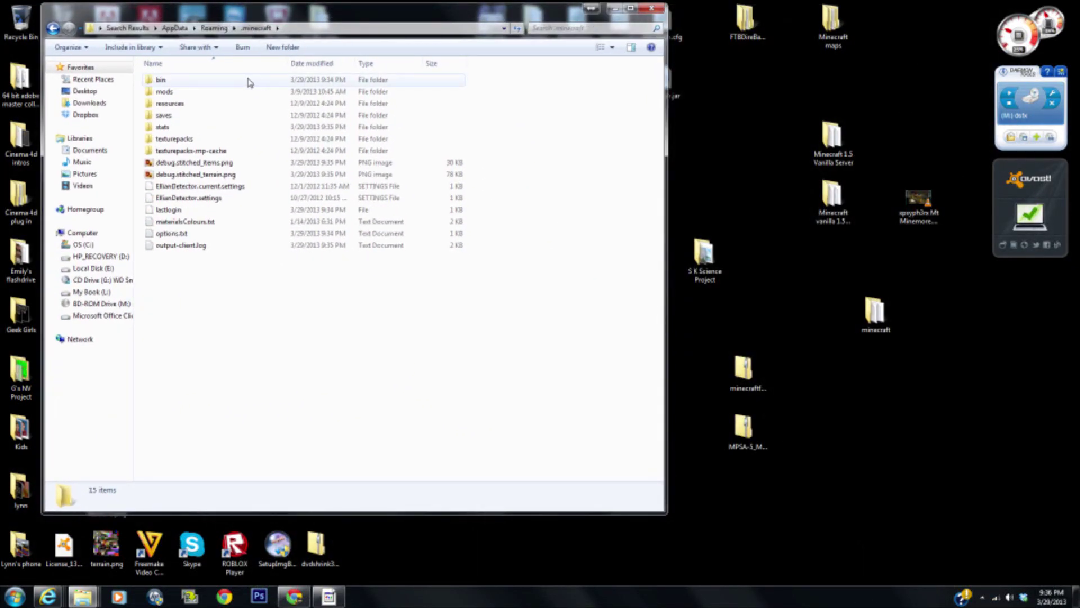
{"action": "double_click", "coordinate": [163, 80]}
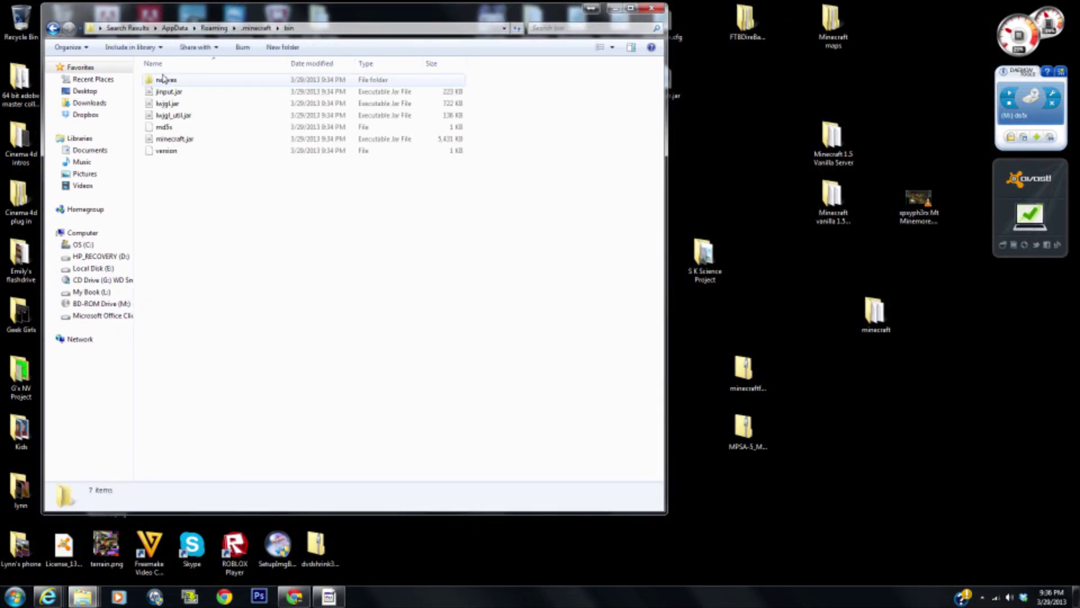
{"action": "right_click", "coordinate": [171, 143]}
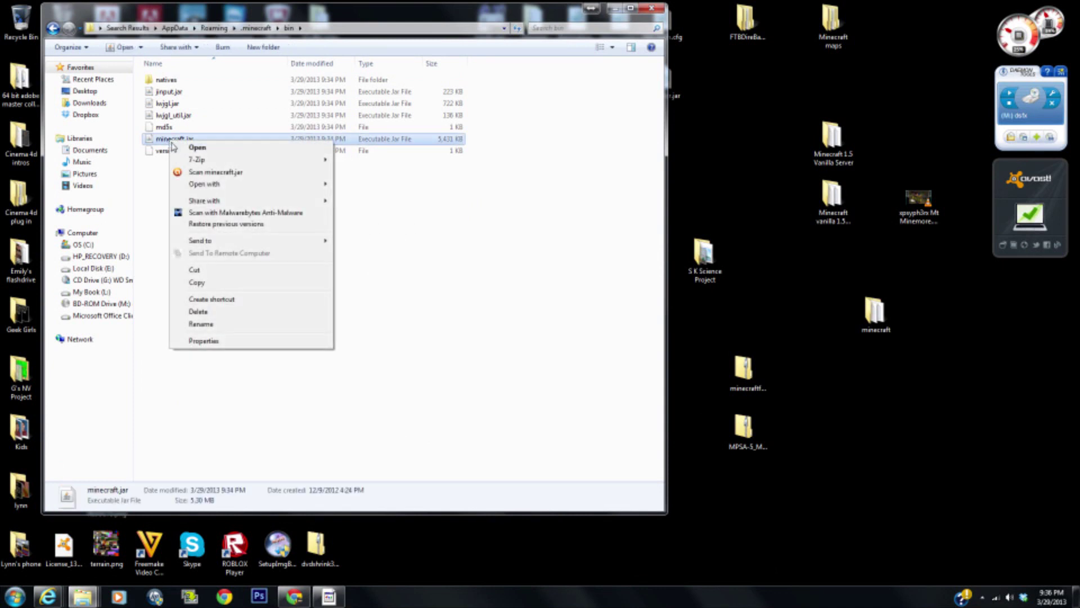
{"action": "mouse_move", "coordinate": [224, 164]}
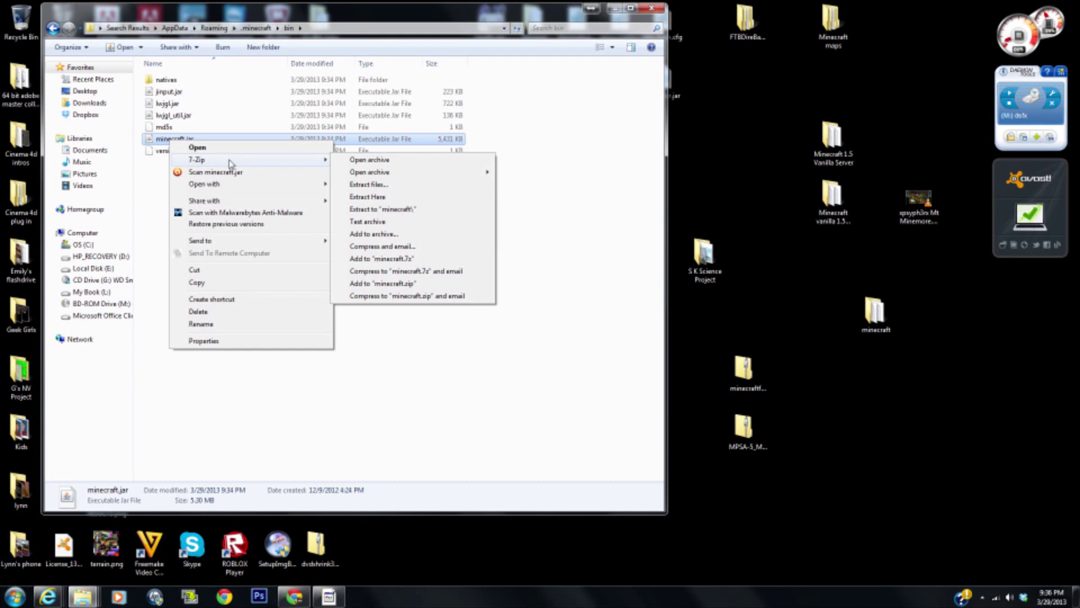
{"action": "left_click", "coordinate": [381, 160]}
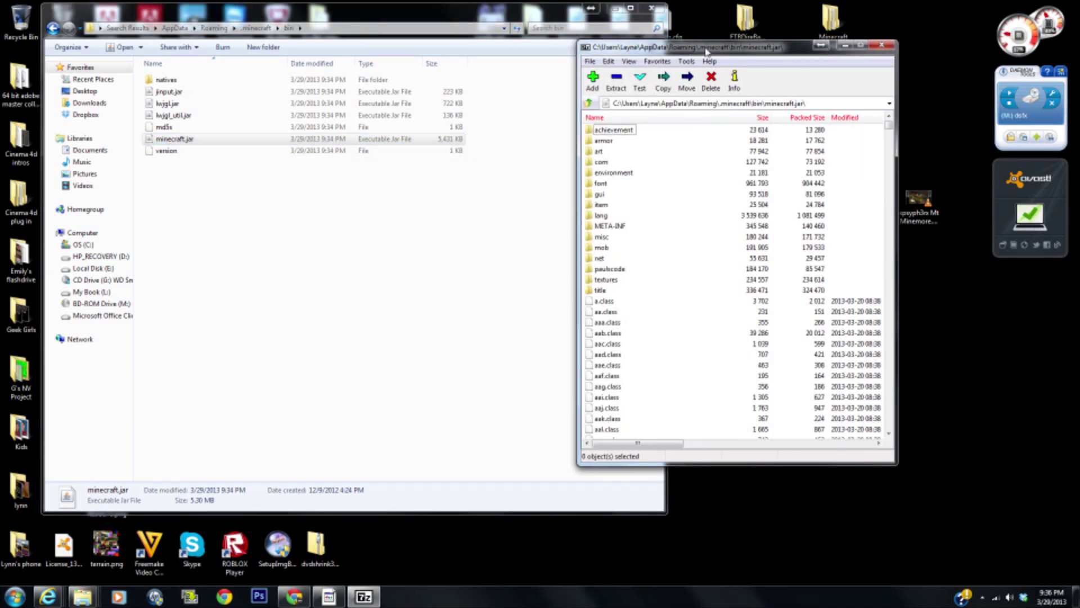
{"action": "left_click_drag", "start_coordinate": [707, 52], "coordinate": [167, 31]}
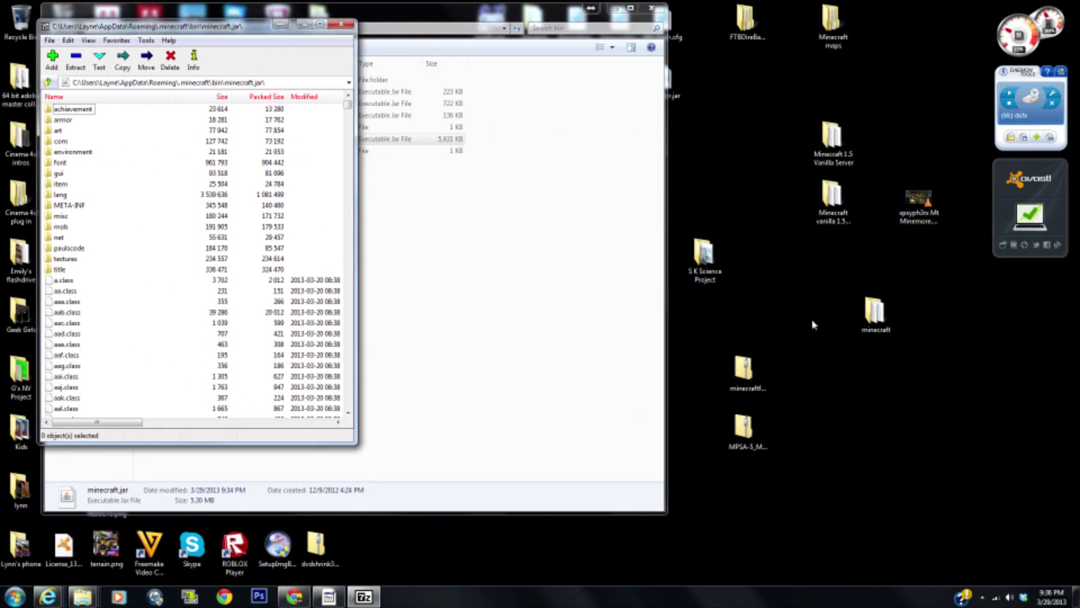
Open minecraftforge-universal-1.5.1-7.7.1.611.zip as a 7-Zip archive and position it beside the minecraft.jar archive
{"action": "left_click", "coordinate": [757, 371]}
{"action": "right_click", "coordinate": [753, 369]}
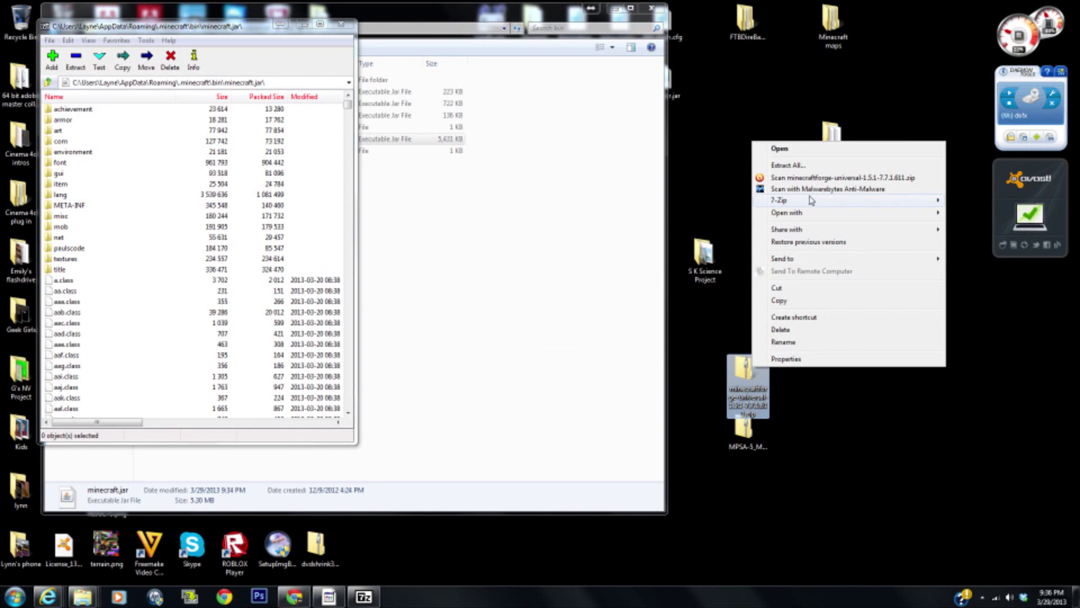
{"action": "mouse_move", "coordinate": [760, 200]}
{"action": "left_click", "coordinate": [665, 200]}
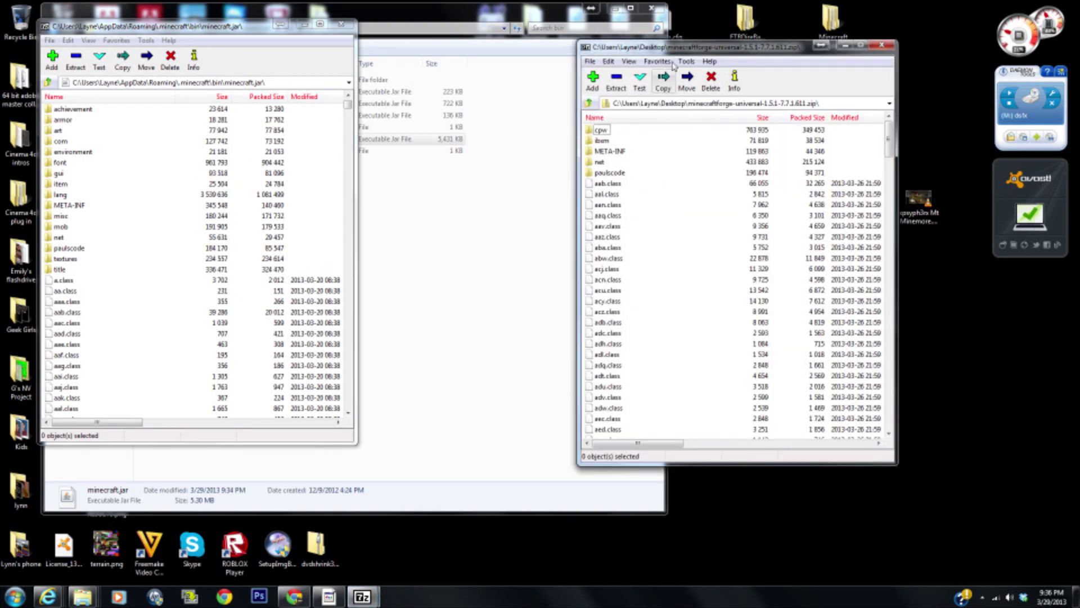
{"action": "left_click_drag", "start_coordinate": [645, 53], "coordinate": [623, 35]}
Try large icons for the Forge archive's contents, and settle on the List view
{"action": "left_click", "coordinate": [615, 45]}
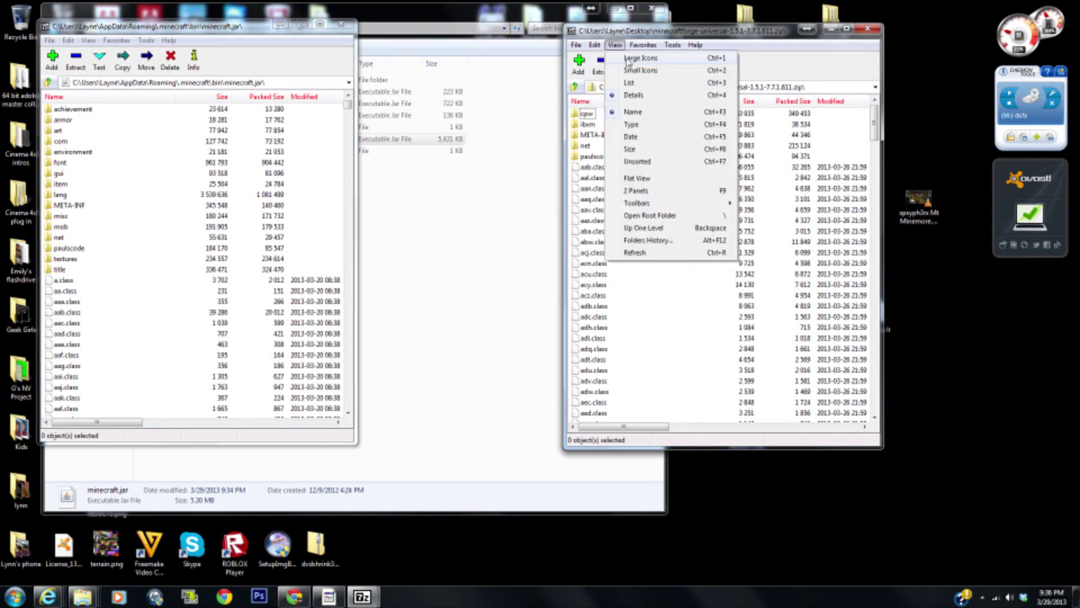
{"action": "left_click", "coordinate": [639, 57]}
{"action": "left_click", "coordinate": [615, 45]}
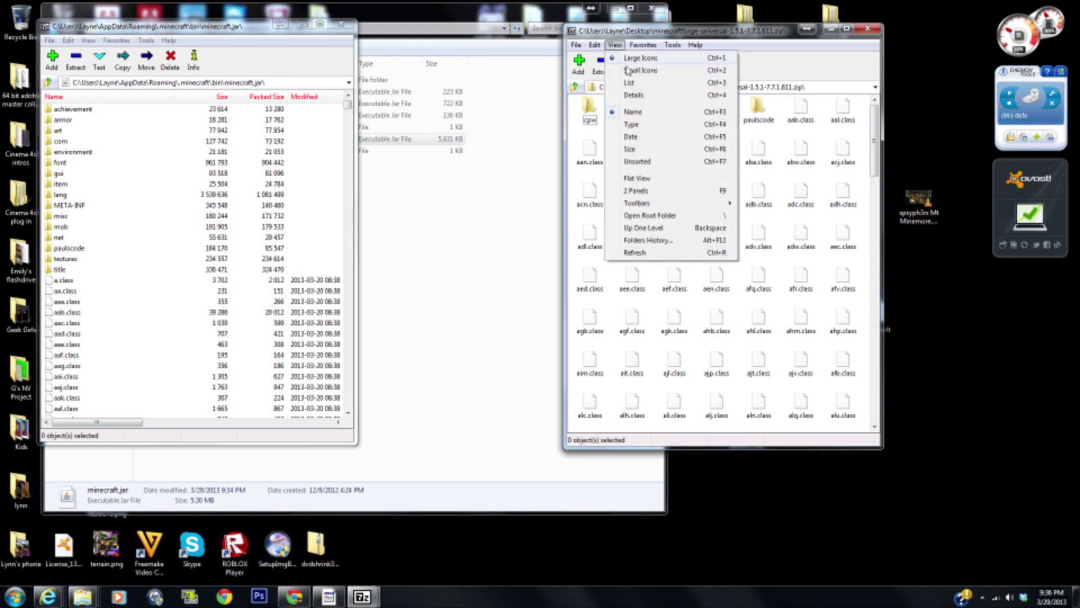
{"action": "left_click", "coordinate": [629, 83]}
Copy all files and folders from the Forge archive into the minecraft.jar archive
{"action": "left_click", "coordinate": [594, 45]}
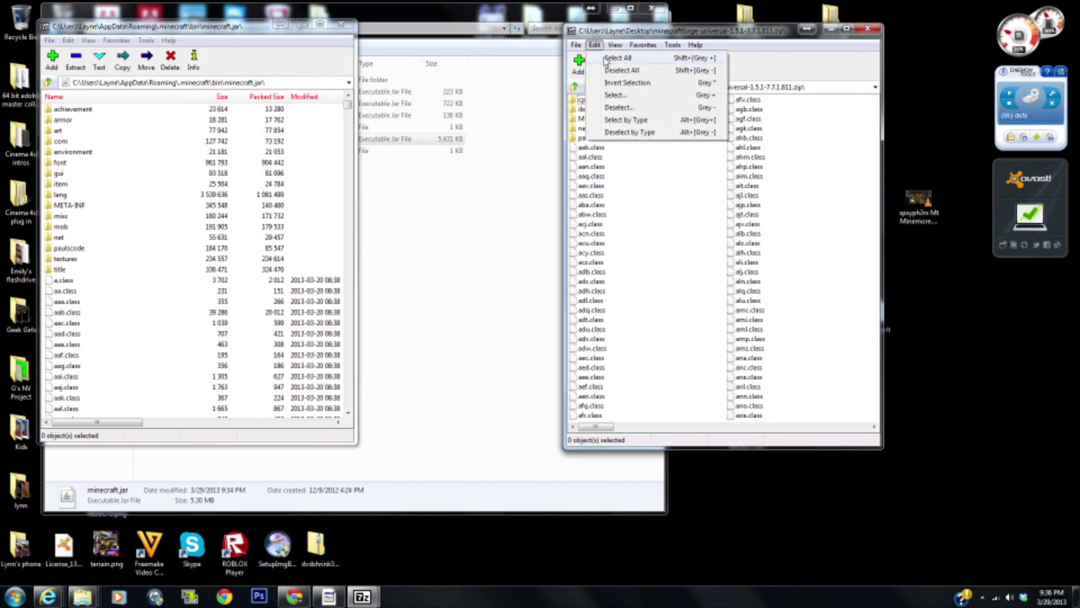
{"action": "left_click", "coordinate": [611, 58]}
{"action": "left_click_drag", "start_coordinate": [598, 193], "coordinate": [169, 366]}
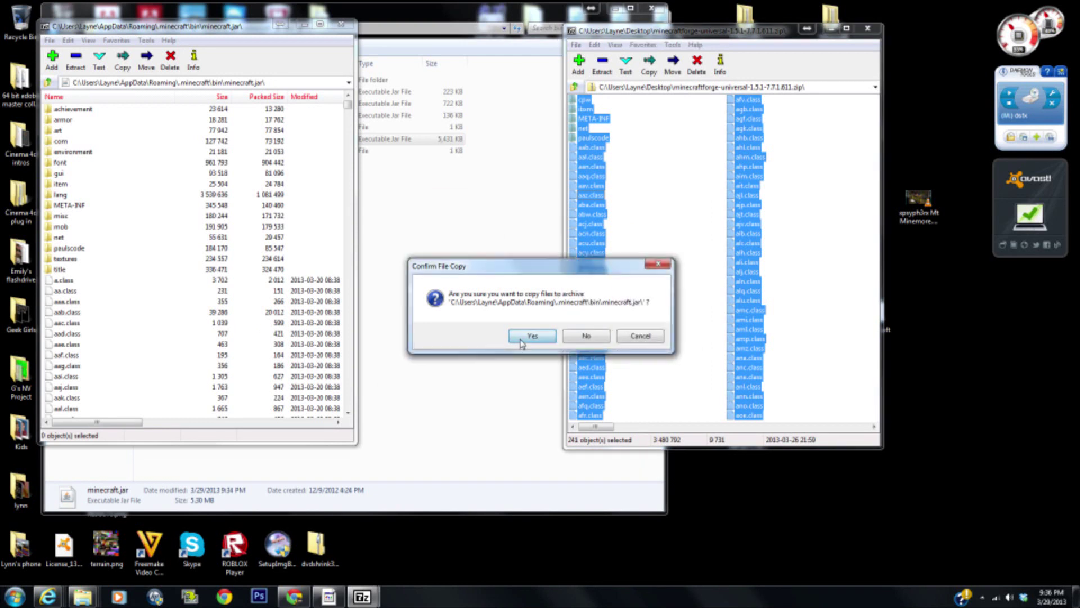
{"action": "left_click", "coordinate": [517, 340]}
Delete the META-INF folder from the minecraft.jar archive
{"action": "left_click", "coordinate": [80, 228]}
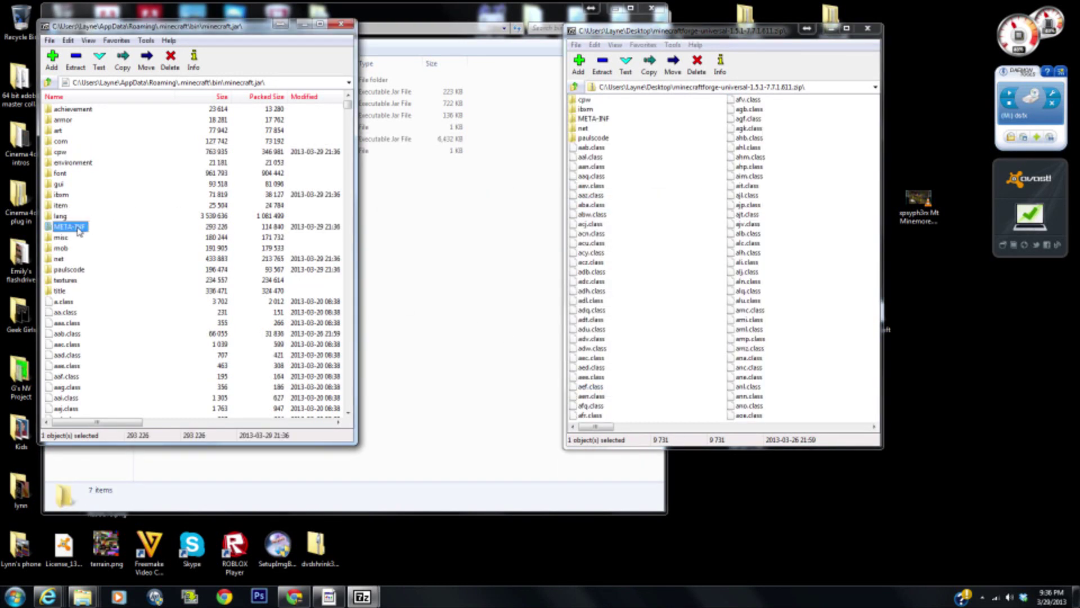
{"action": "right_click", "coordinate": [79, 229]}
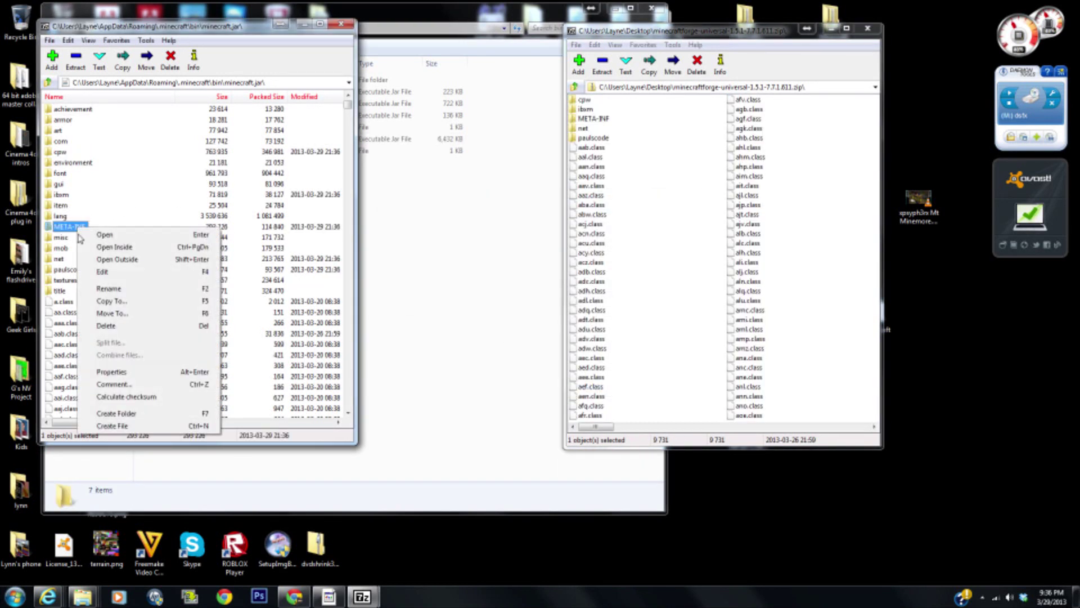
{"action": "left_click", "coordinate": [115, 322]}
{"action": "left_click", "coordinate": [583, 336]}
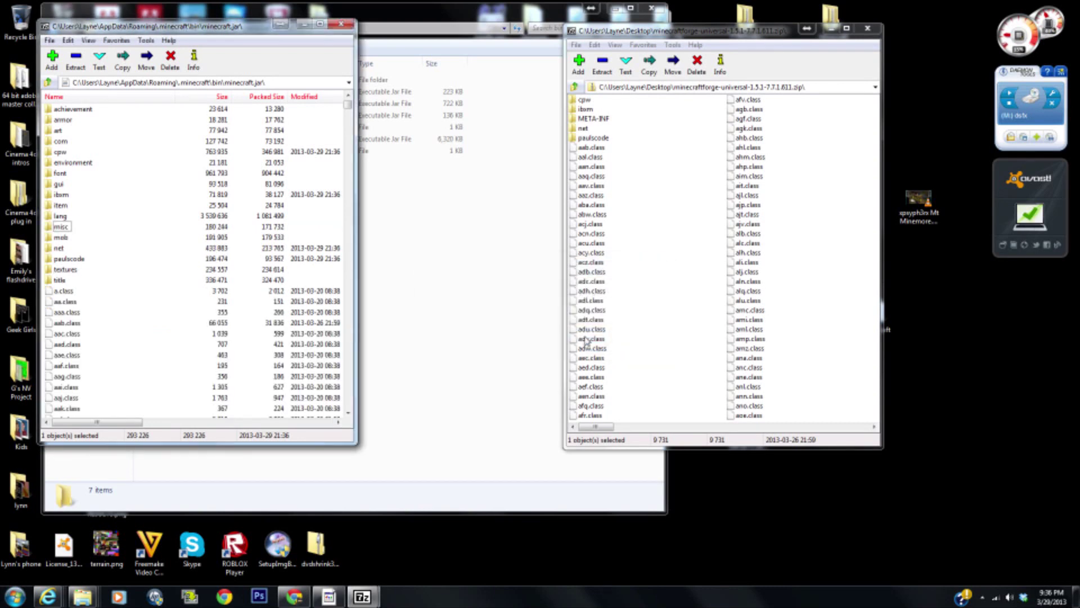
Close the Forge archive and minimize the minecraft.jar archive and bin folder windows
{"action": "left_click", "coordinate": [869, 30]}
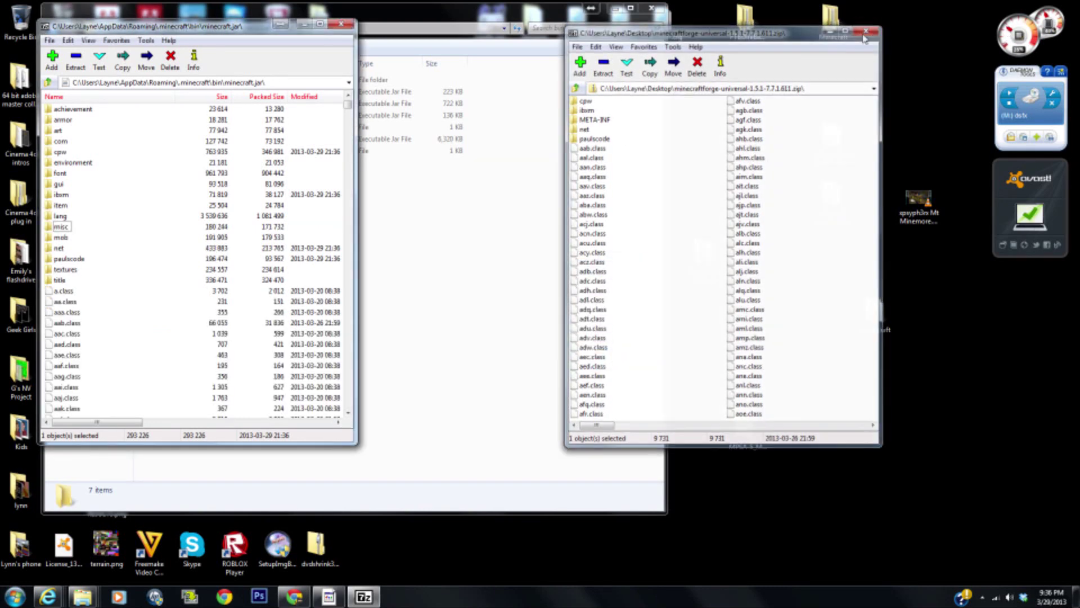
{"action": "left_click_drag", "start_coordinate": [239, 28], "coordinate": [320, 33]}
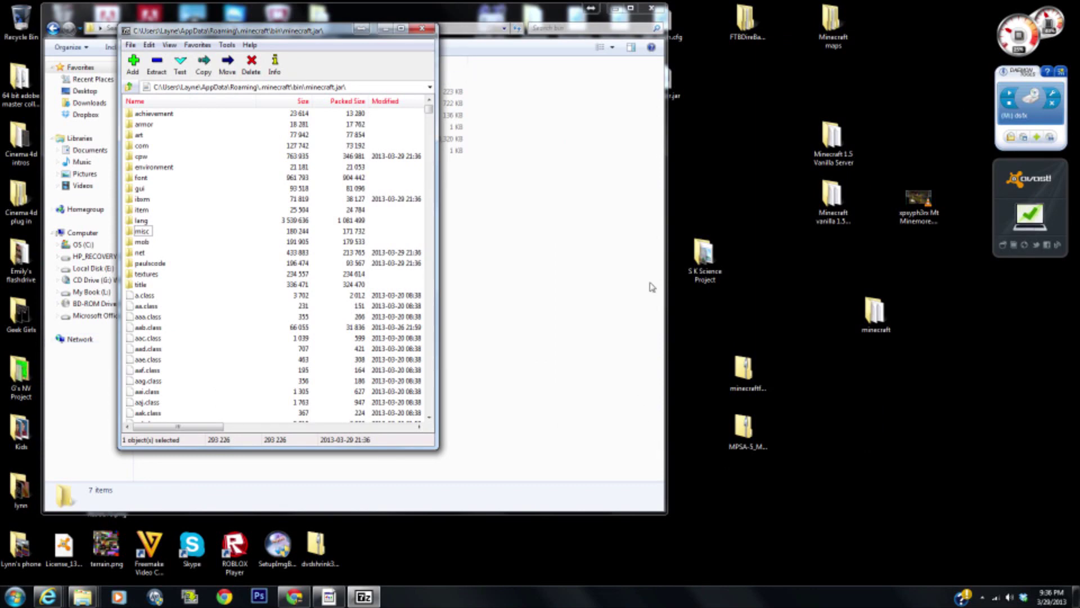
{"action": "left_click", "coordinate": [385, 28]}
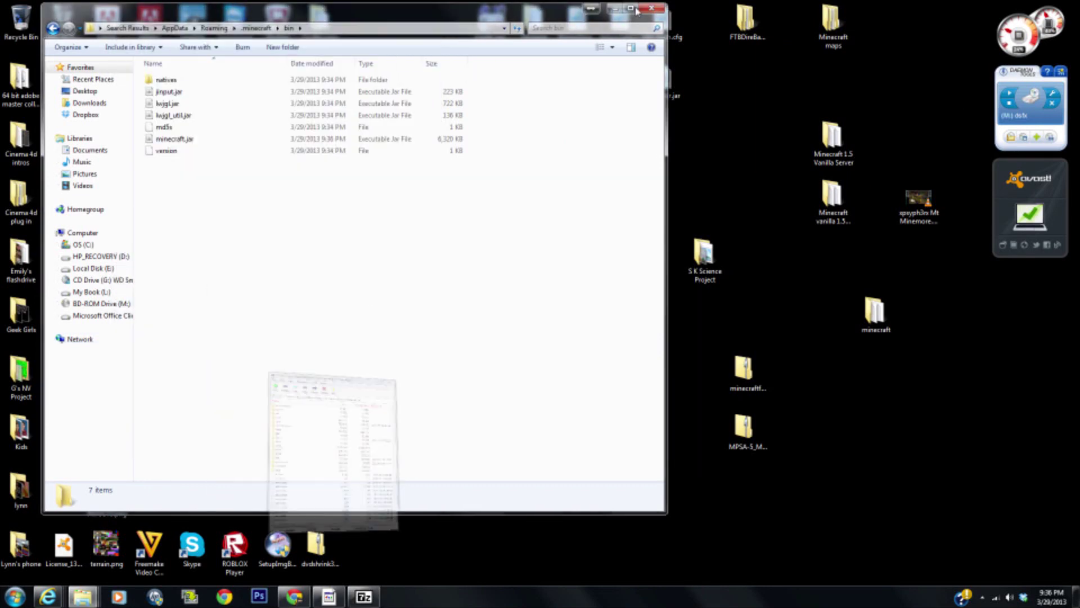
{"action": "left_click", "coordinate": [615, 8]}
Run Minecraft.exe with the saved login so the Forge-patched game loads, and quit it from the main menu
{"action": "double_click", "coordinate": [620, 427]}
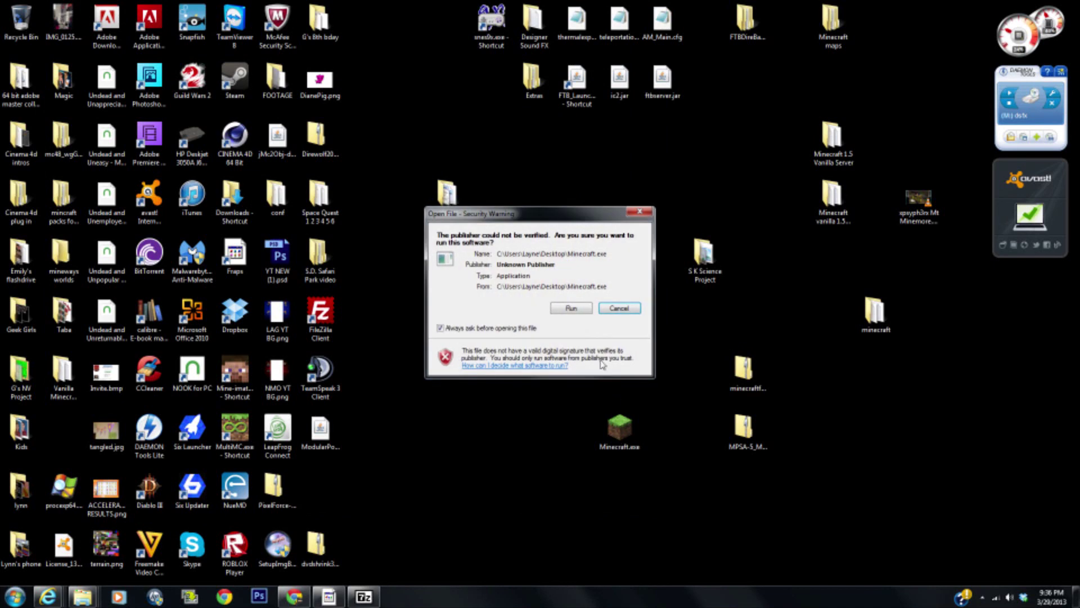
{"action": "left_click", "coordinate": [571, 308]}
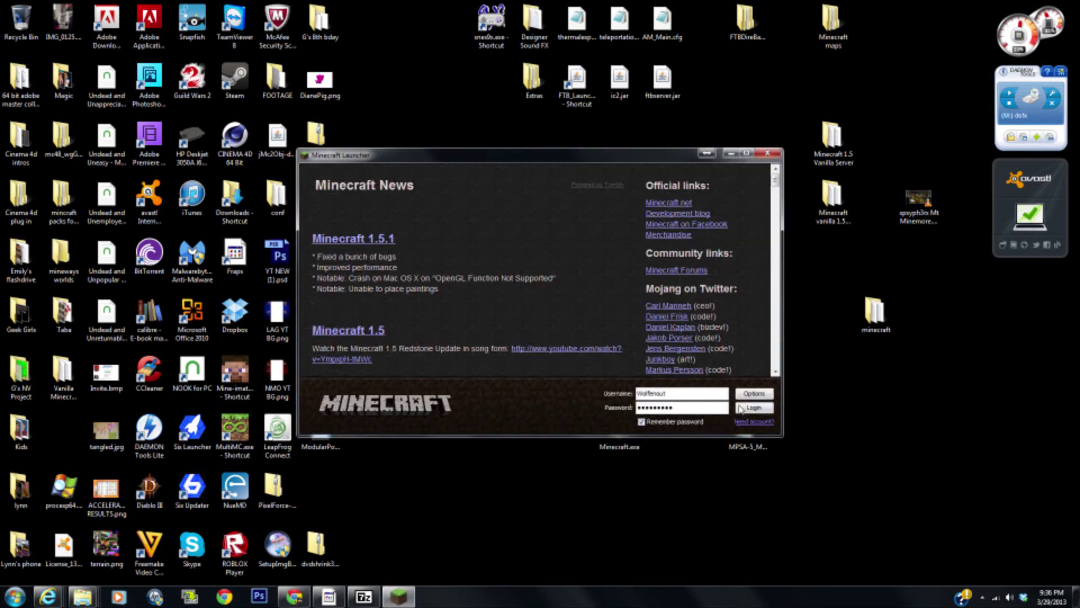
{"action": "left_click", "coordinate": [741, 409]}
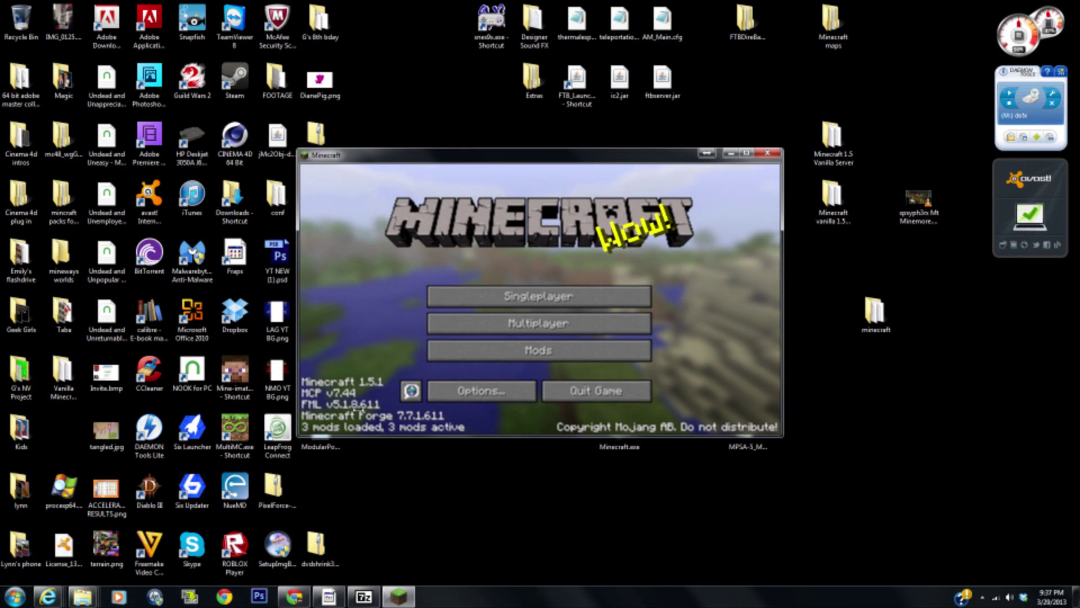
{"action": "left_click", "coordinate": [578, 395]}
Bring back the .minecraft bin folder and view the contents of minecraft.jar in 7-Zip
{"action": "mouse_move", "coordinate": [82, 595]}
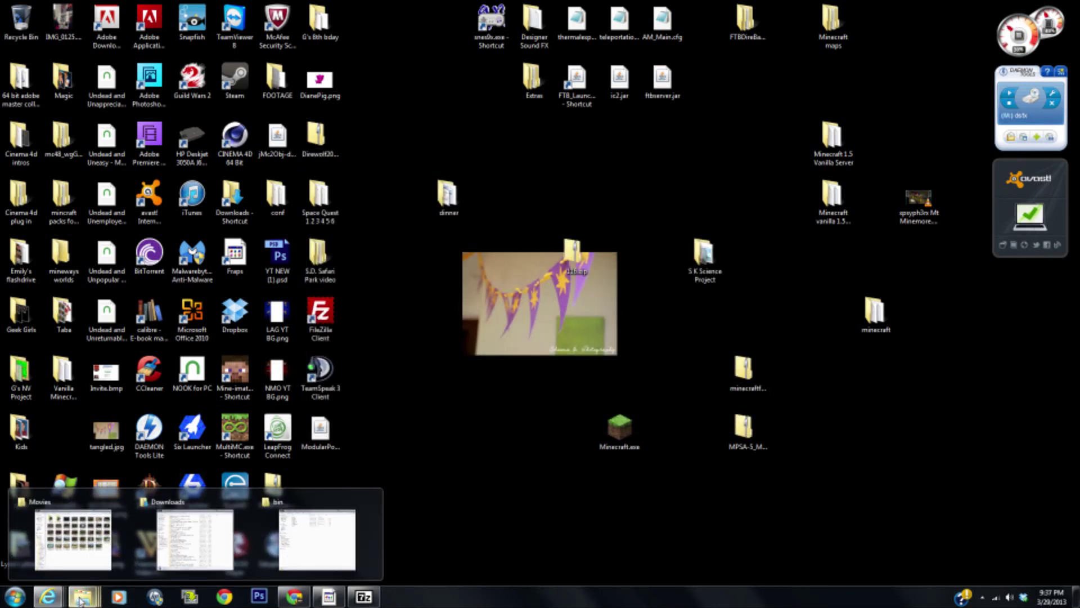
{"action": "left_click", "coordinate": [288, 541]}
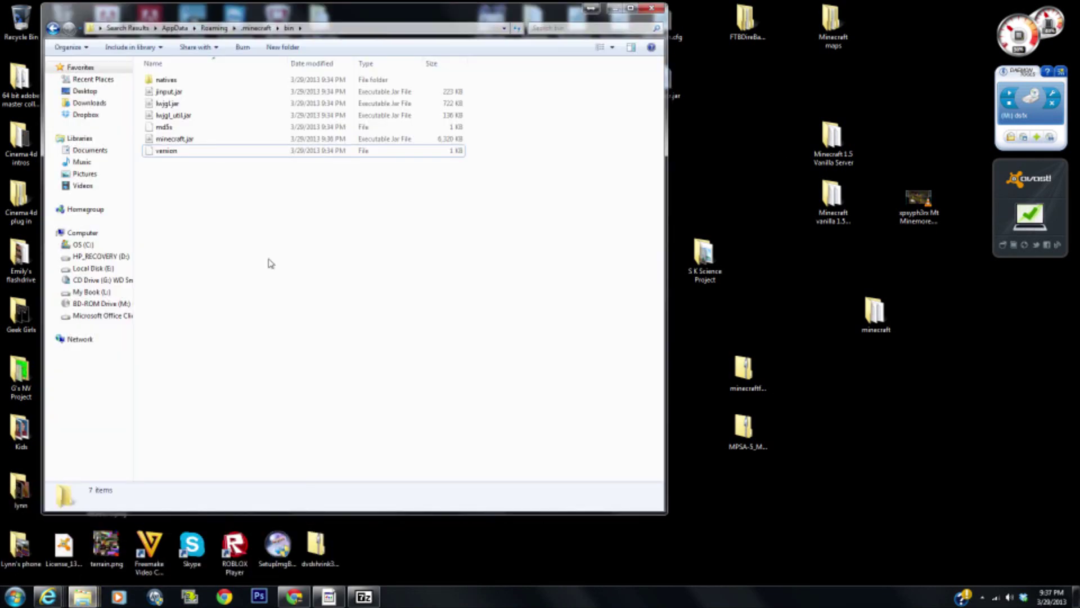
{"action": "double_click", "coordinate": [176, 139]}
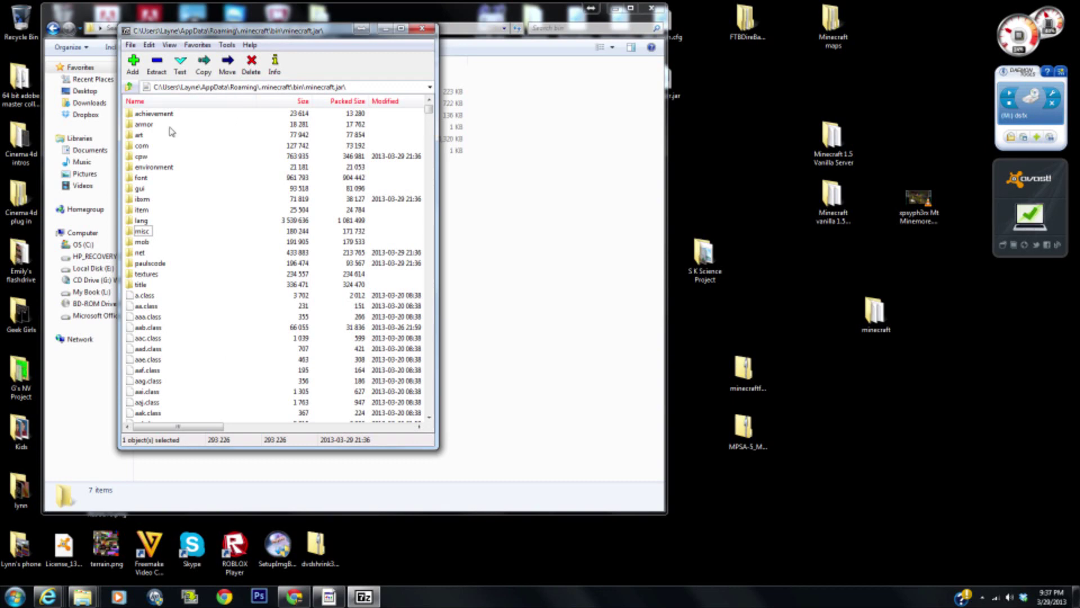
{"action": "left_click", "coordinate": [747, 436]}
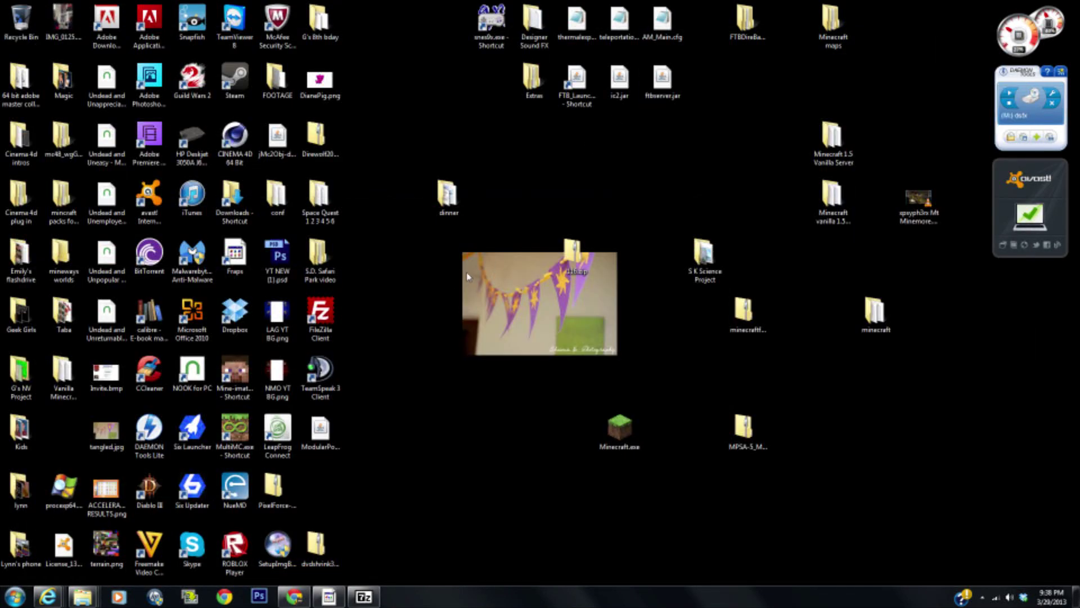
Move the ModularPowersuits jar on the desktop beside the MPSA zip, and close the minecraft.jar archive
{"action": "left_click_drag", "start_coordinate": [335, 425], "coordinate": [821, 428]}
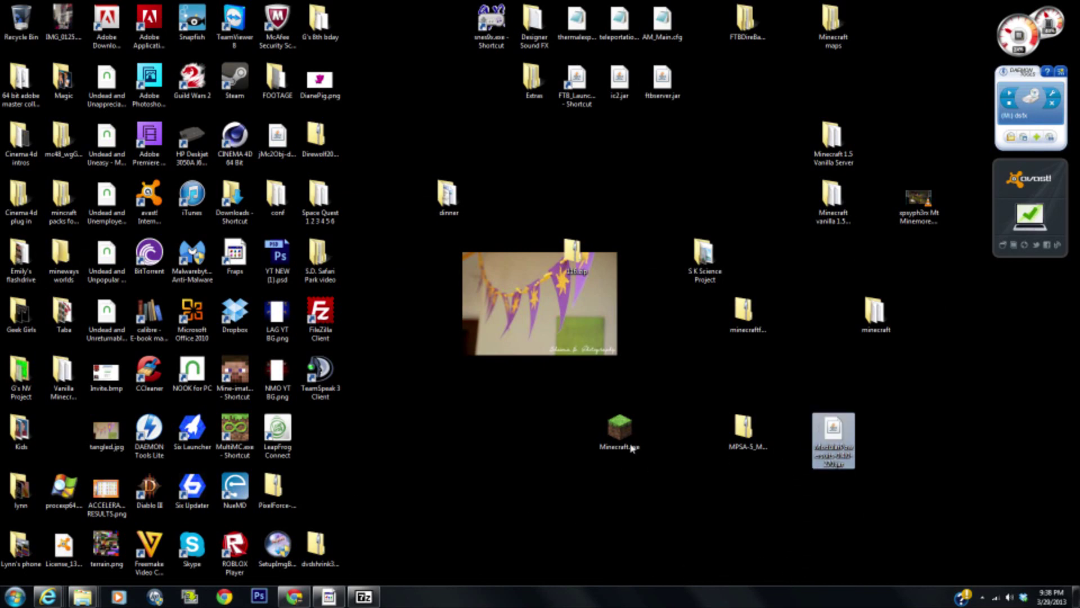
{"action": "left_click", "coordinate": [364, 596]}
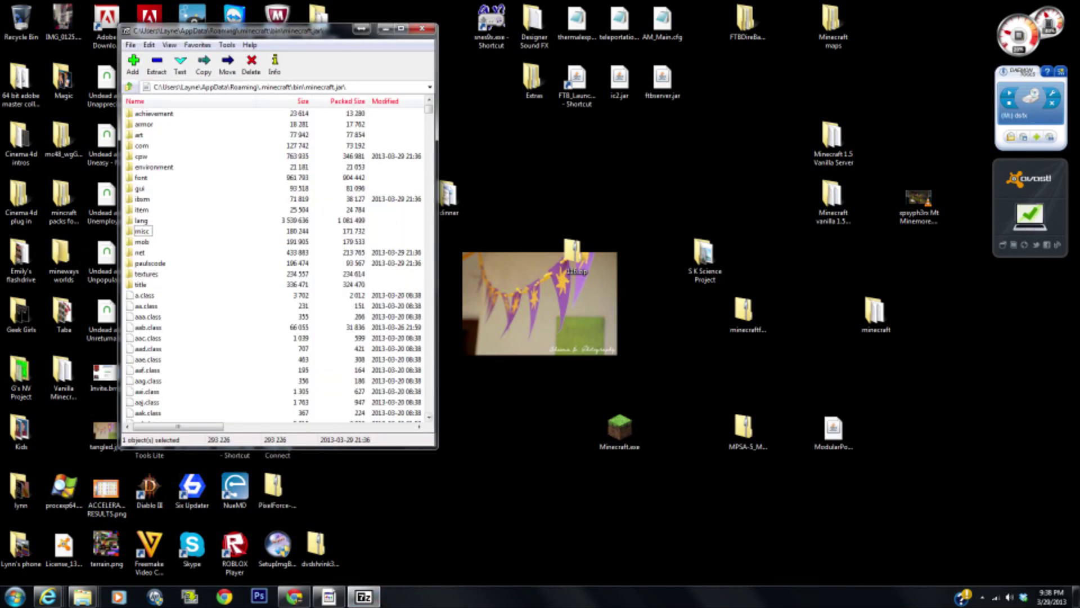
{"action": "left_click", "coordinate": [823, 430]}
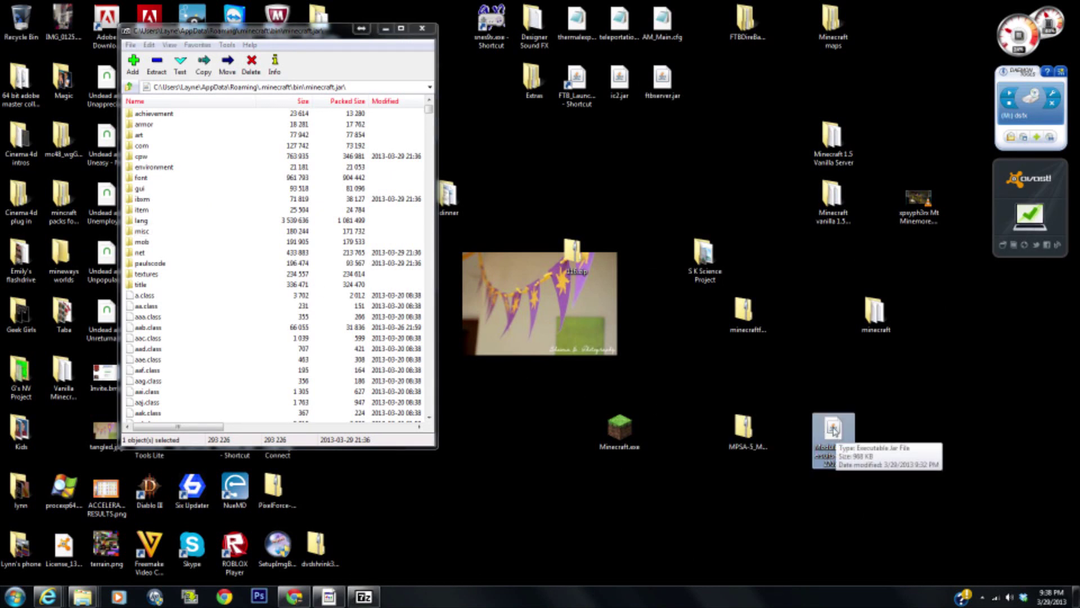
{"action": "left_click_drag", "start_coordinate": [832, 431], "coordinate": [884, 461]}
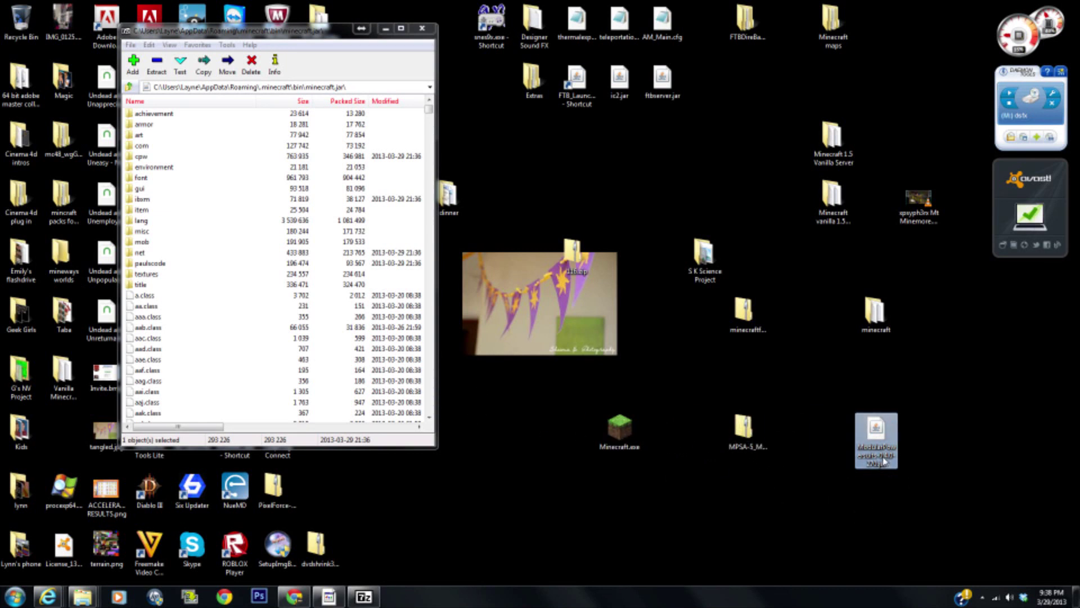
{"action": "left_click", "coordinate": [422, 28]}
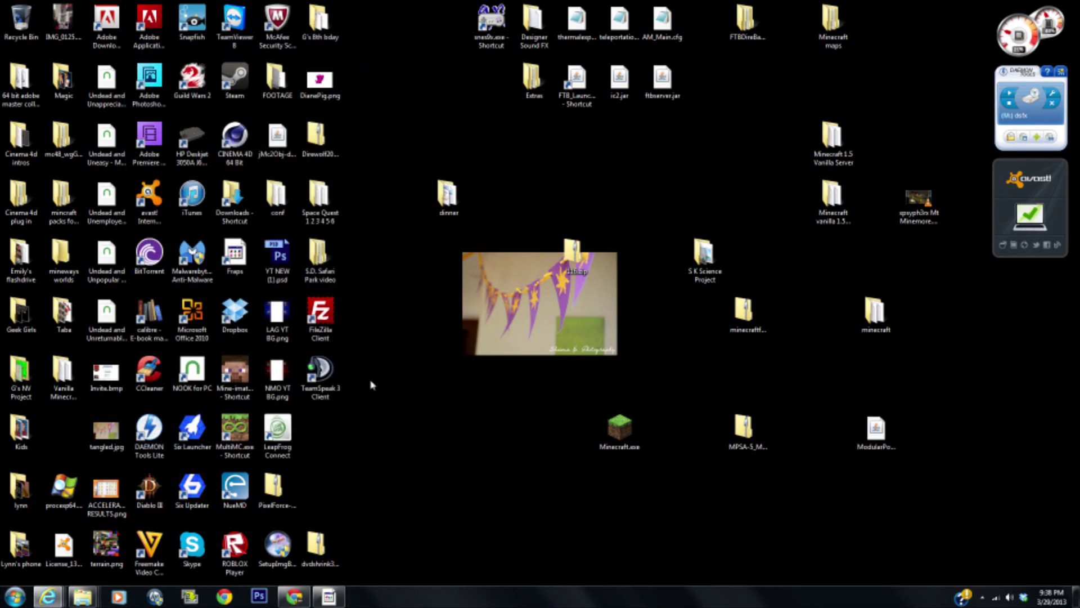
Go from the bin folder to the mods folder inside .minecraft, checking its VoxelMods subfolder on the way
{"action": "mouse_move", "coordinate": [82, 595]}
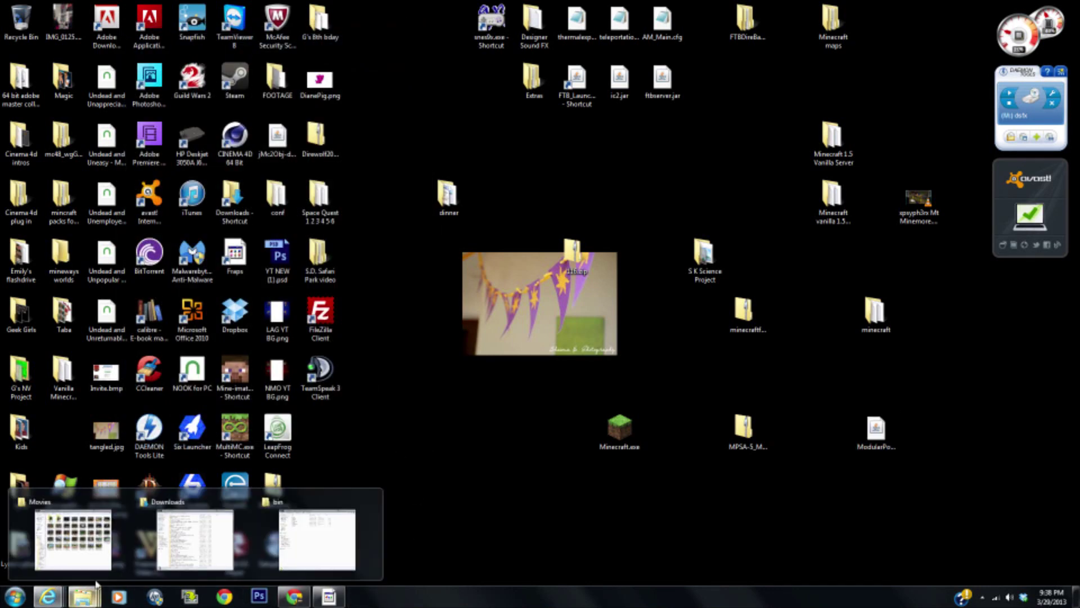
{"action": "left_click", "coordinate": [305, 544]}
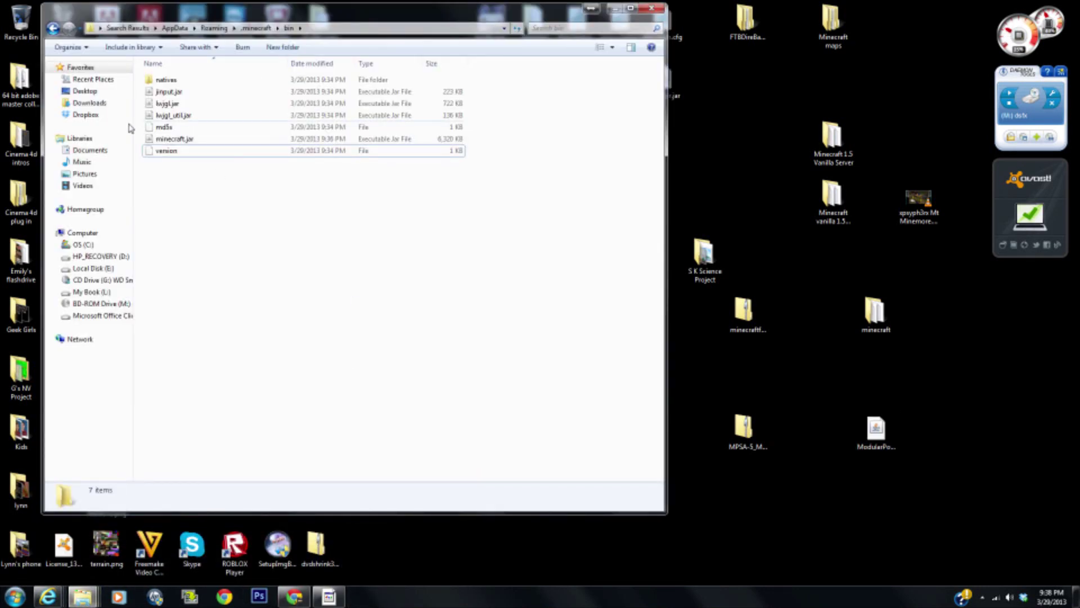
{"action": "left_click", "coordinate": [52, 28]}
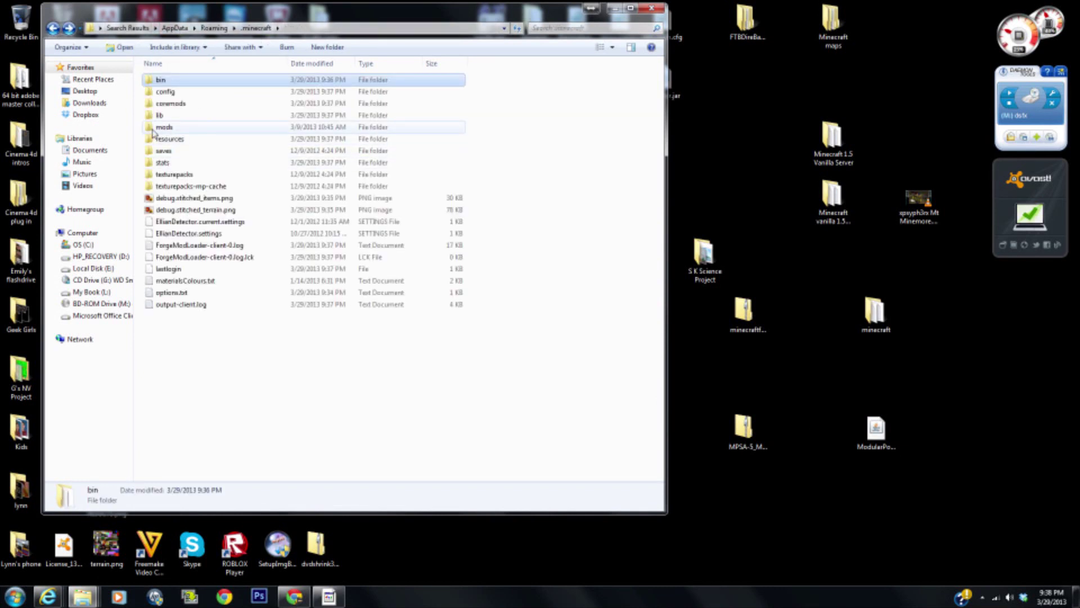
{"action": "double_click", "coordinate": [164, 127]}
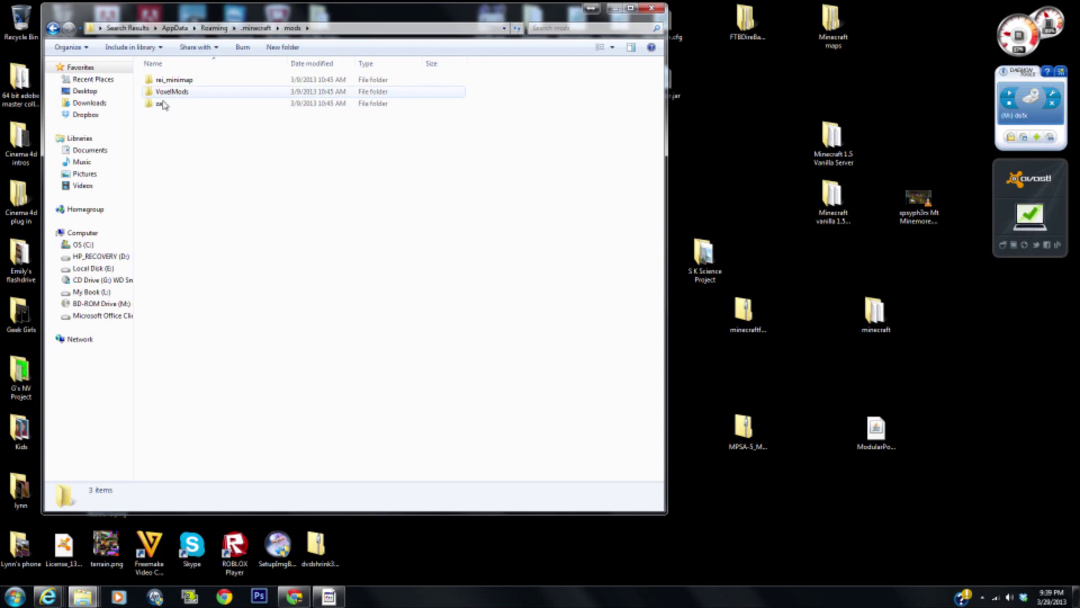
{"action": "double_click", "coordinate": [169, 91]}
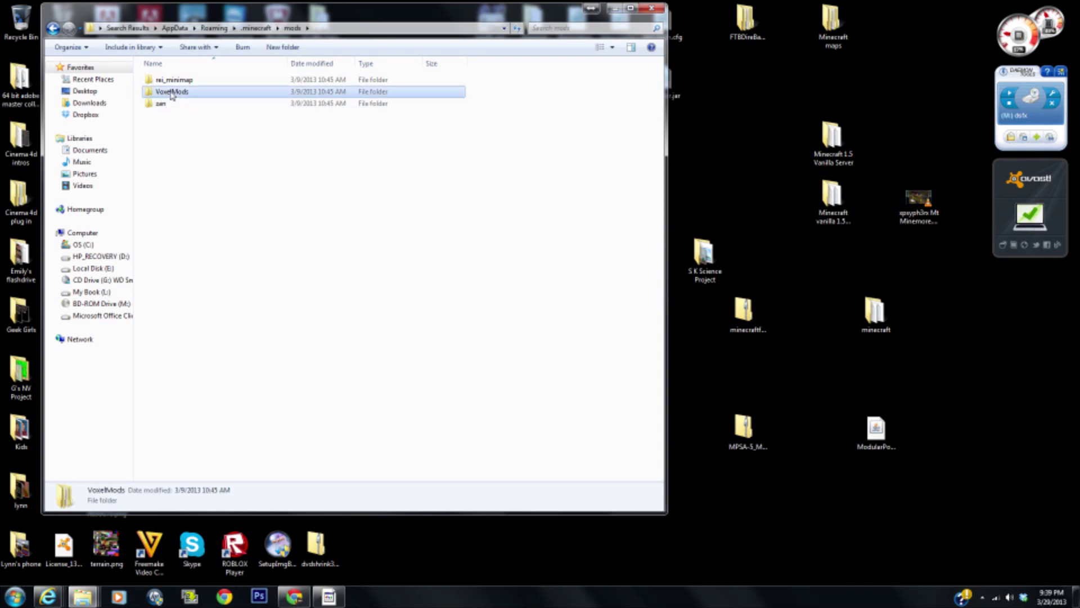
{"action": "left_click", "coordinate": [53, 28]}
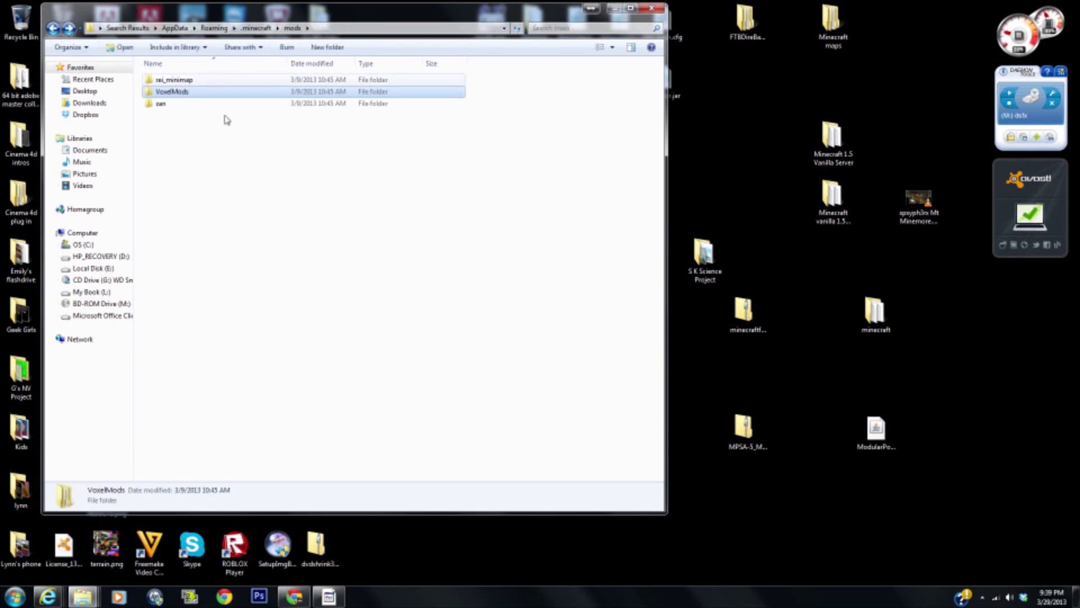
Move ModularPowersuits-0.4.0-270.jar and MPSA-5_MPS-270.zip from the desktop into the mods folder, and minimize the folder window
{"action": "left_click_drag", "start_coordinate": [875, 428], "coordinate": [176, 151]}
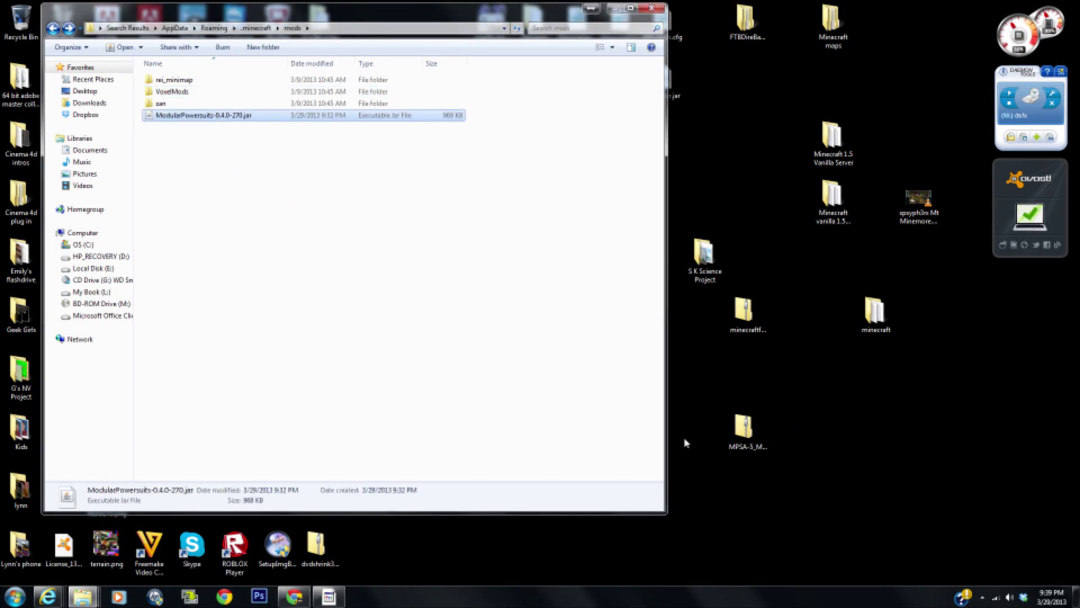
{"action": "left_click", "coordinate": [737, 431]}
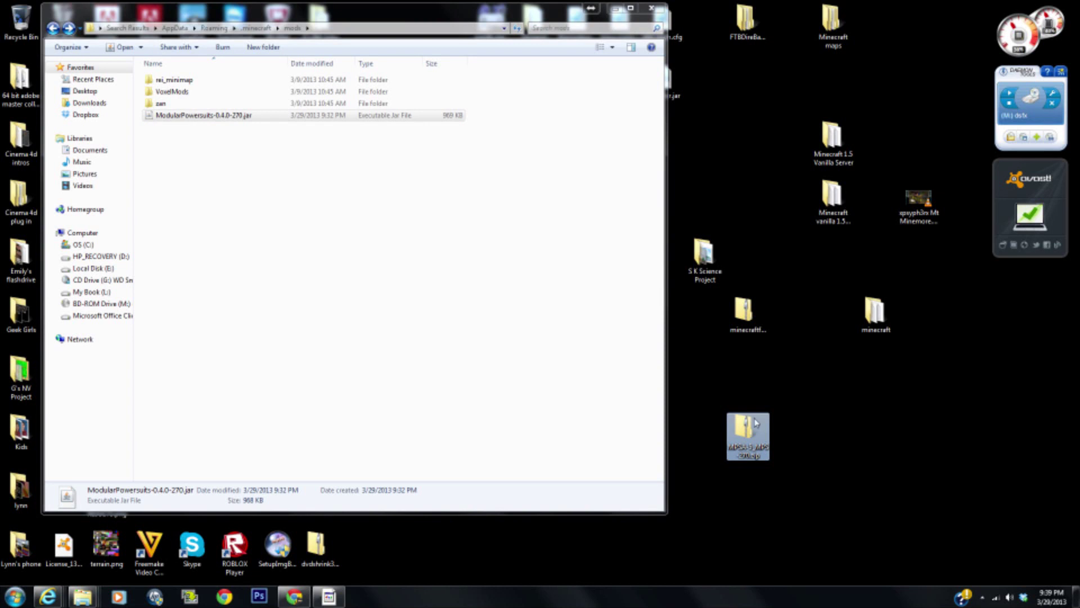
{"action": "left_click_drag", "start_coordinate": [746, 434], "coordinate": [260, 248]}
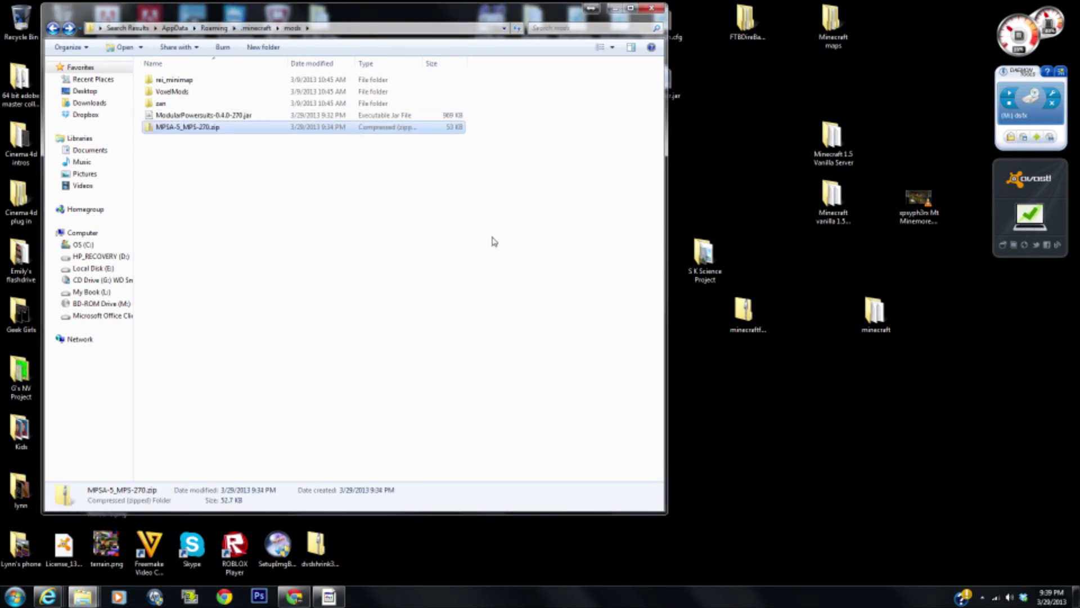
{"action": "left_click", "coordinate": [625, 8]}
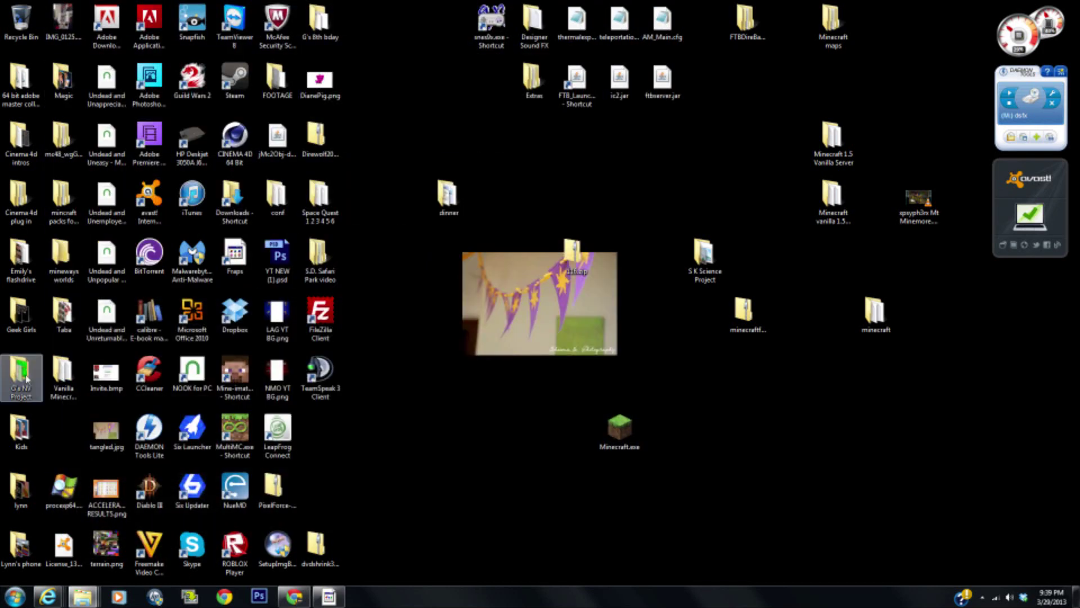
Run Minecraft.exe with the saved login and check the game's mod list through to its last entry
{"action": "double_click", "coordinate": [619, 441]}
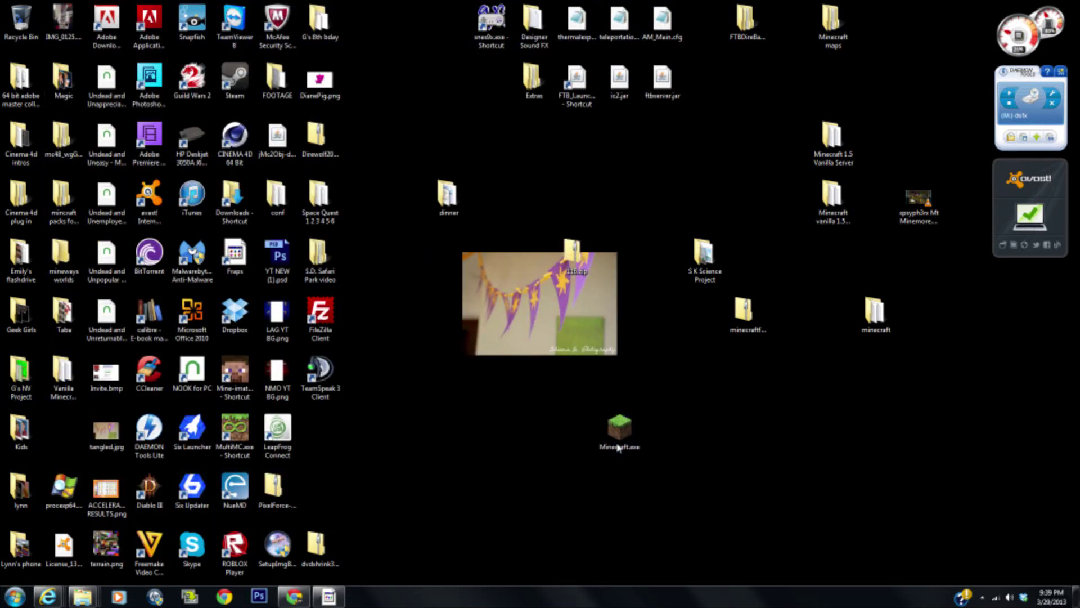
{"action": "left_click", "coordinate": [575, 307]}
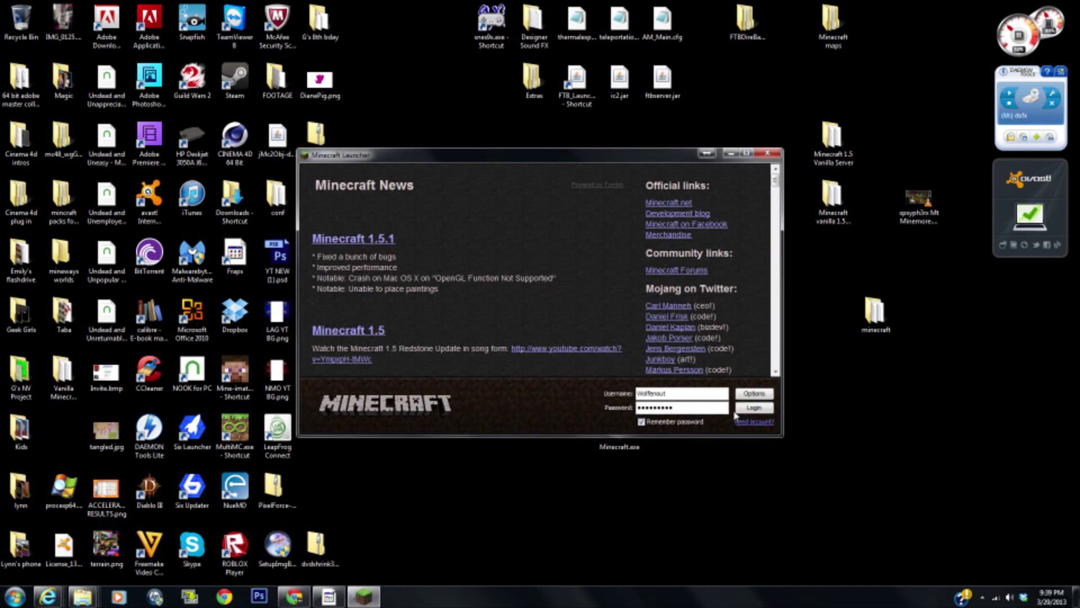
{"action": "left_click", "coordinate": [755, 412]}
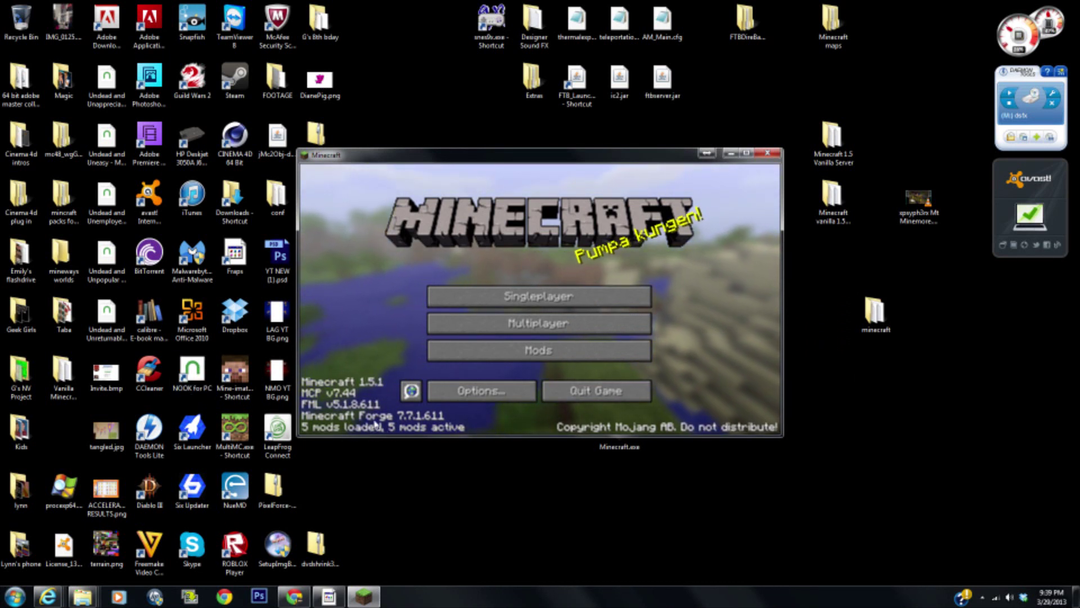
{"action": "left_click", "coordinate": [543, 355]}
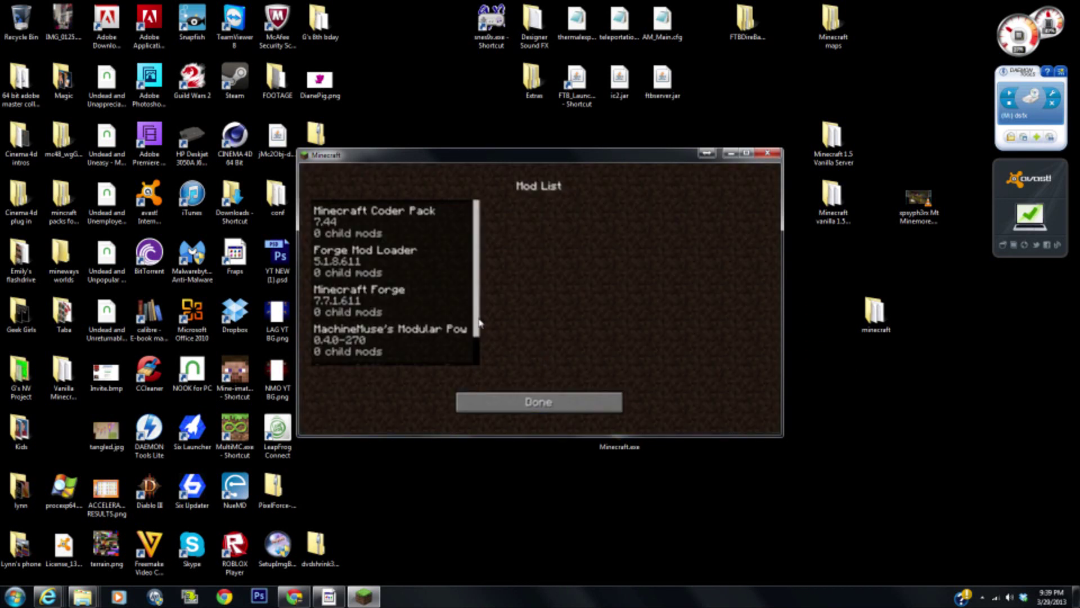
{"action": "left_click_drag", "start_coordinate": [480, 322], "coordinate": [479, 367]}
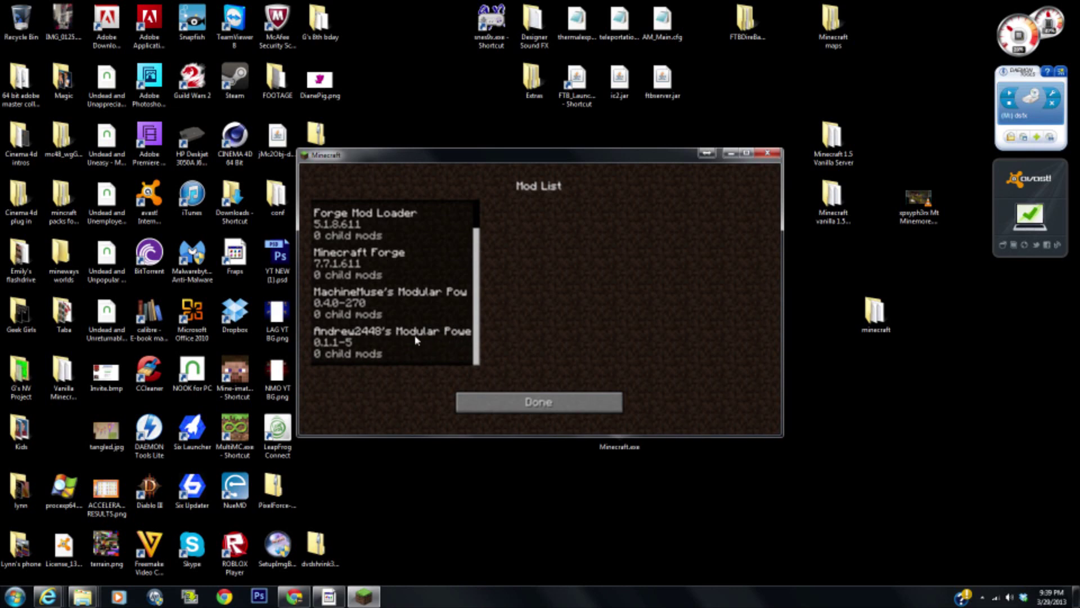
Leave the mod list and create a singleplayer survival world named New World with cheats allowed
{"action": "left_click", "coordinate": [488, 400]}
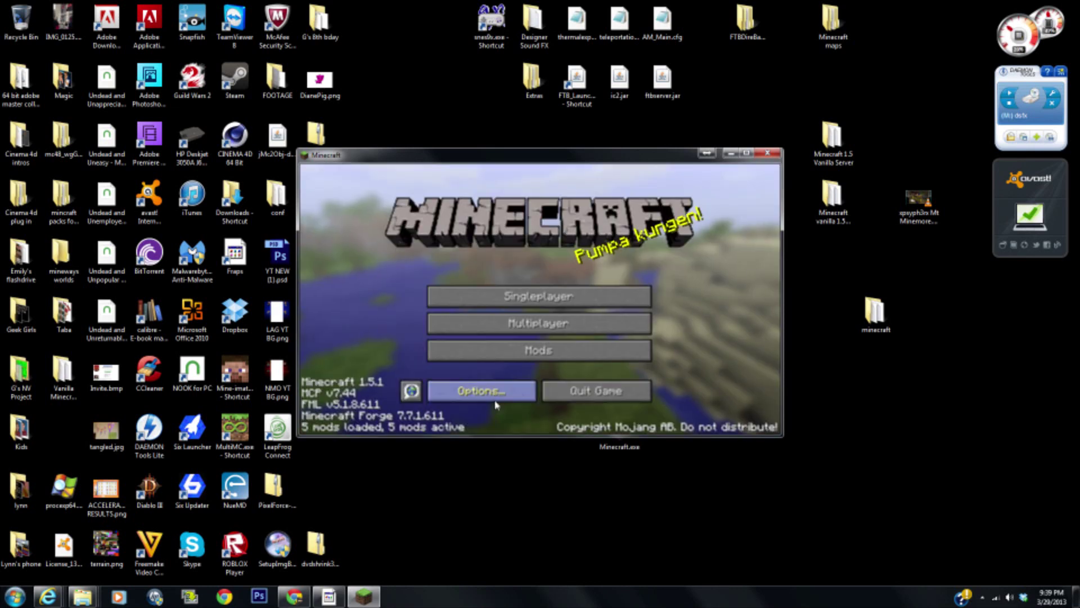
{"action": "left_click", "coordinate": [549, 301]}
{"action": "left_click", "coordinate": [548, 386]}
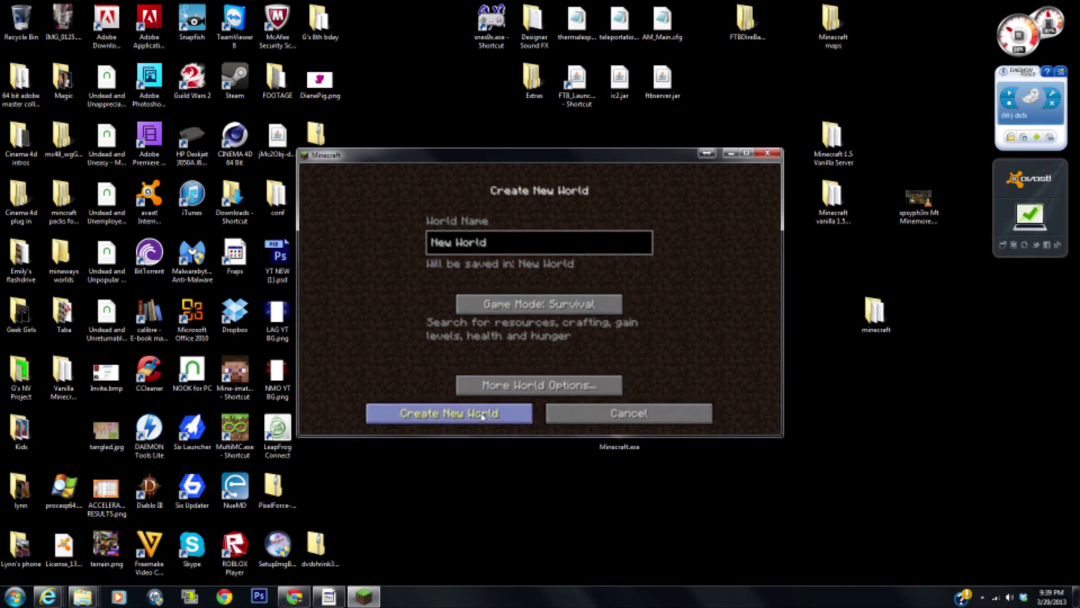
{"action": "left_click", "coordinate": [518, 378]}
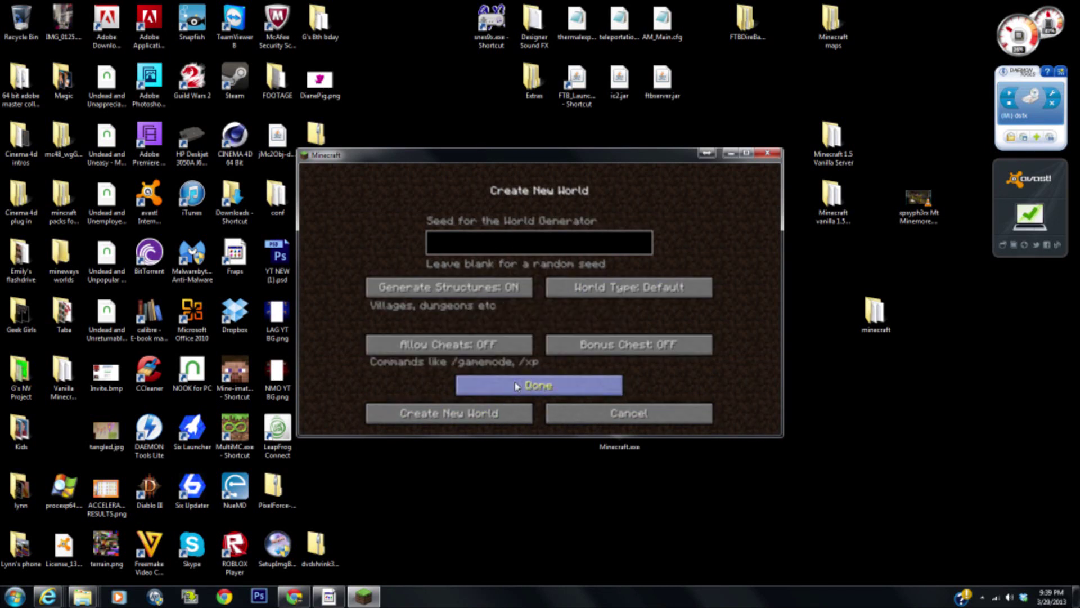
{"action": "left_click", "coordinate": [421, 345]}
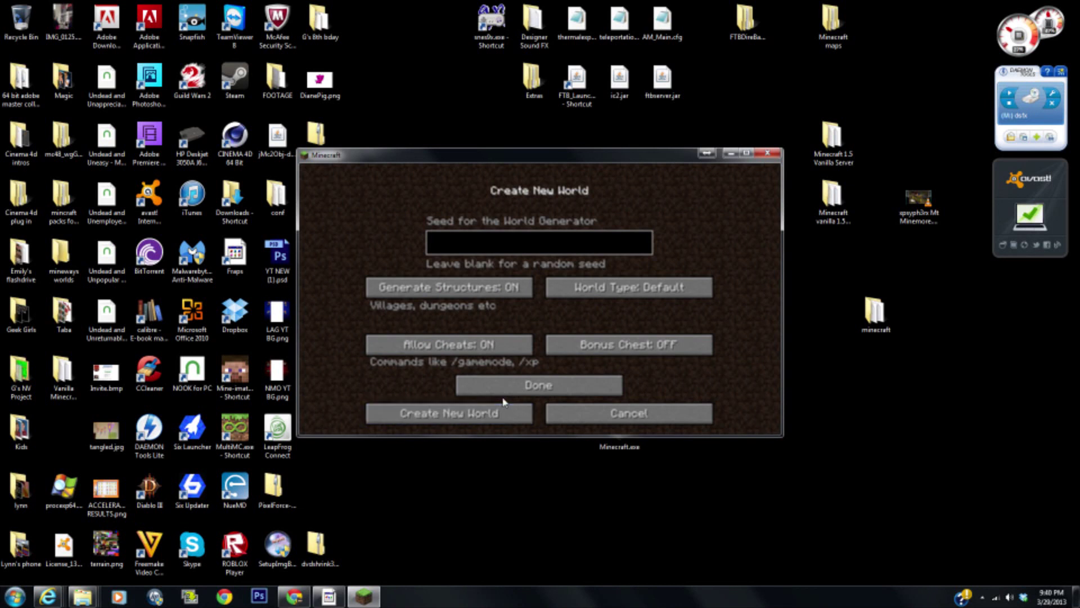
{"action": "left_click", "coordinate": [478, 416]}
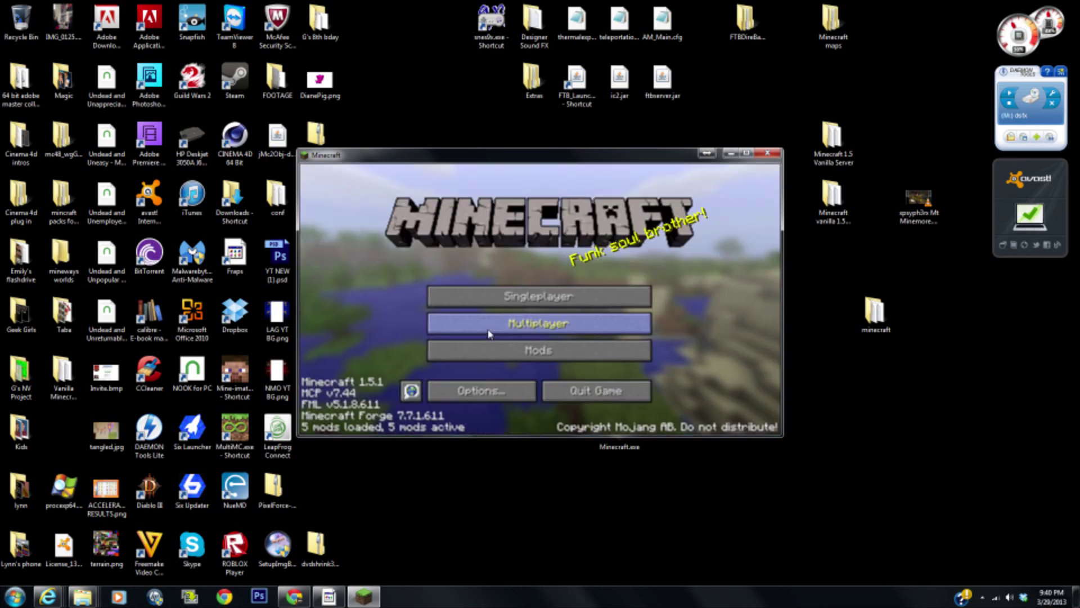
{"action": "left_click", "coordinate": [540, 318]}
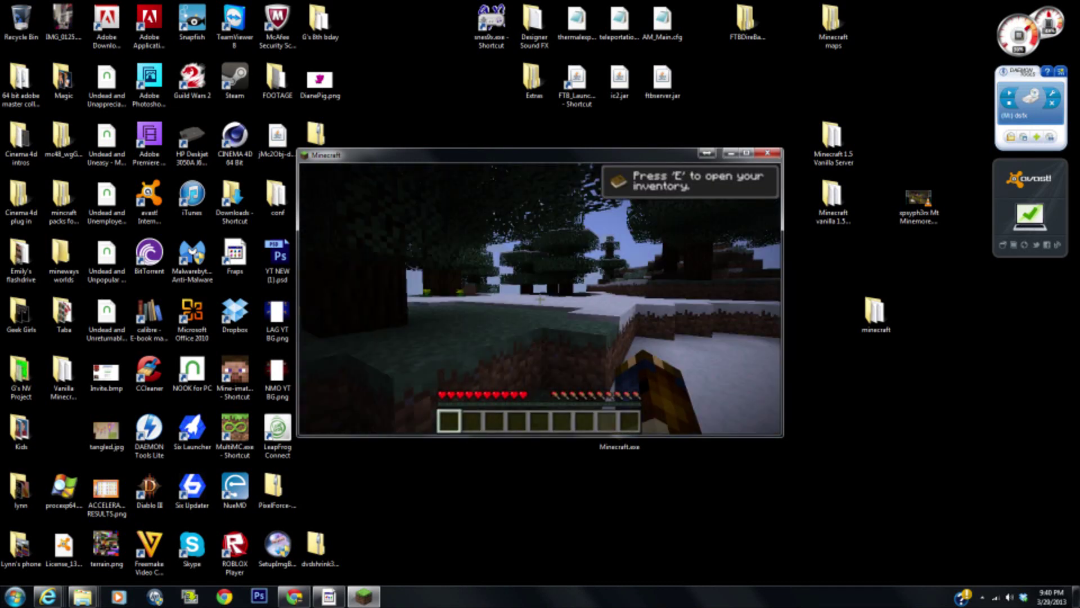
{"action": "key", "text": "w"}
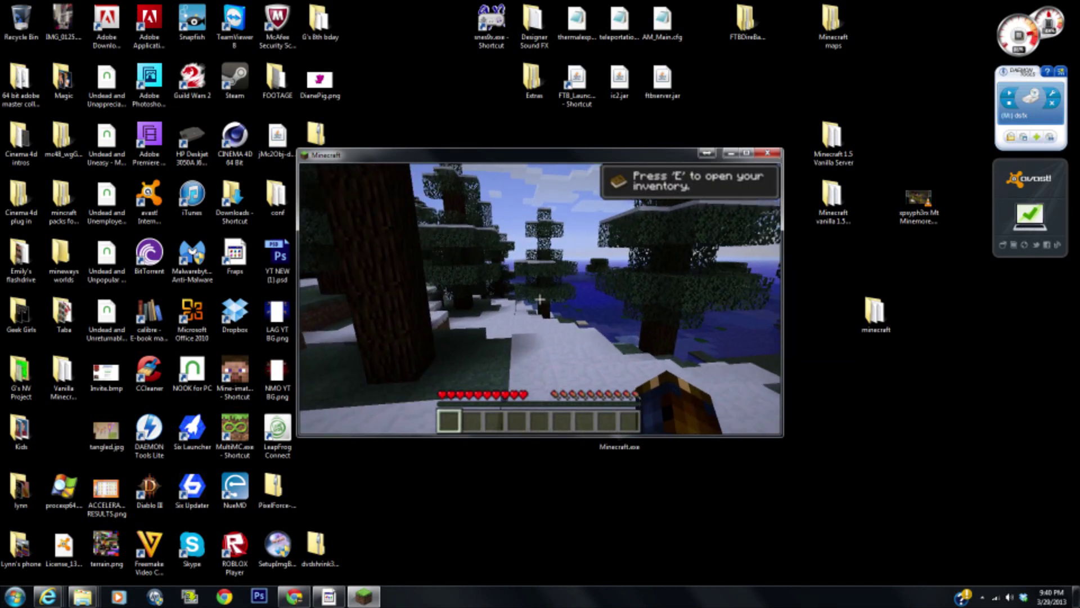
Check the survival inventory, and switch the game mode with the command /gamemode creative
{"action": "key", "text": "e"}
{"action": "key", "text": "e"}
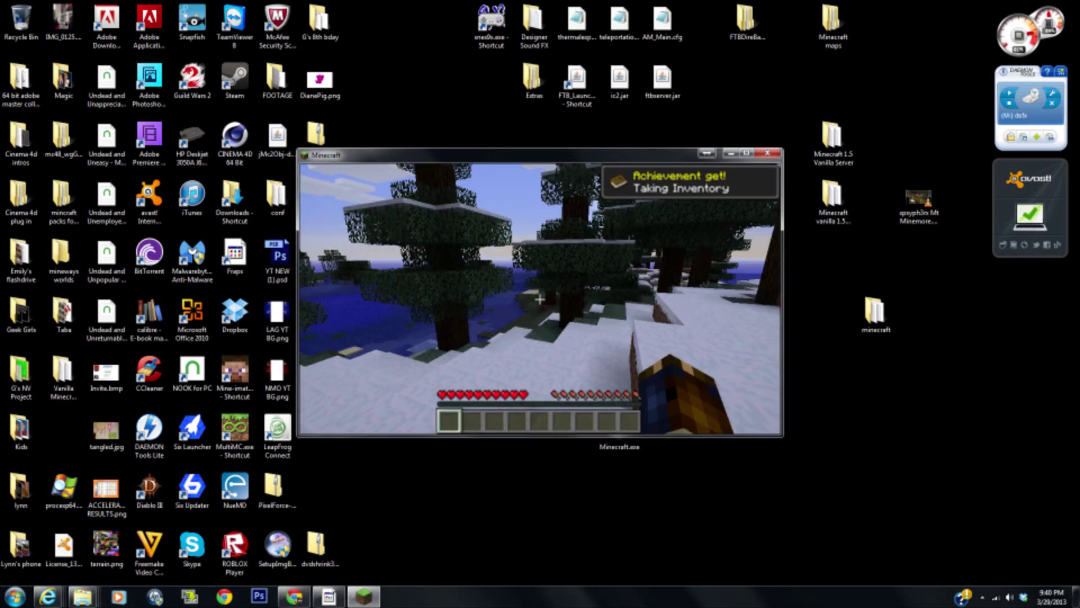
{"action": "key", "text": "e"}
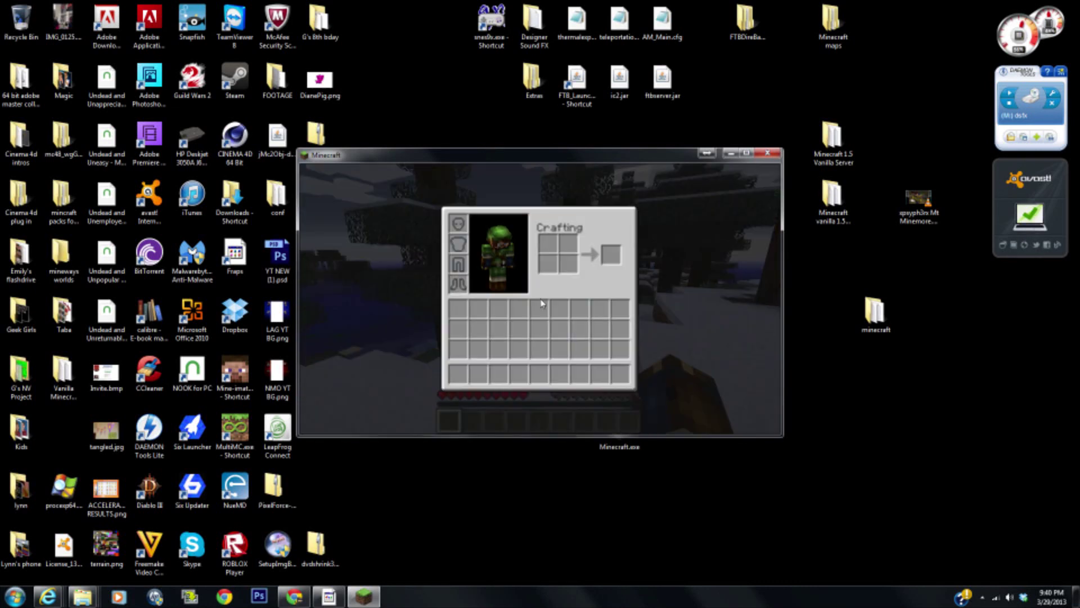
{"action": "key", "text": "e"}
{"action": "key", "text": "slash"}
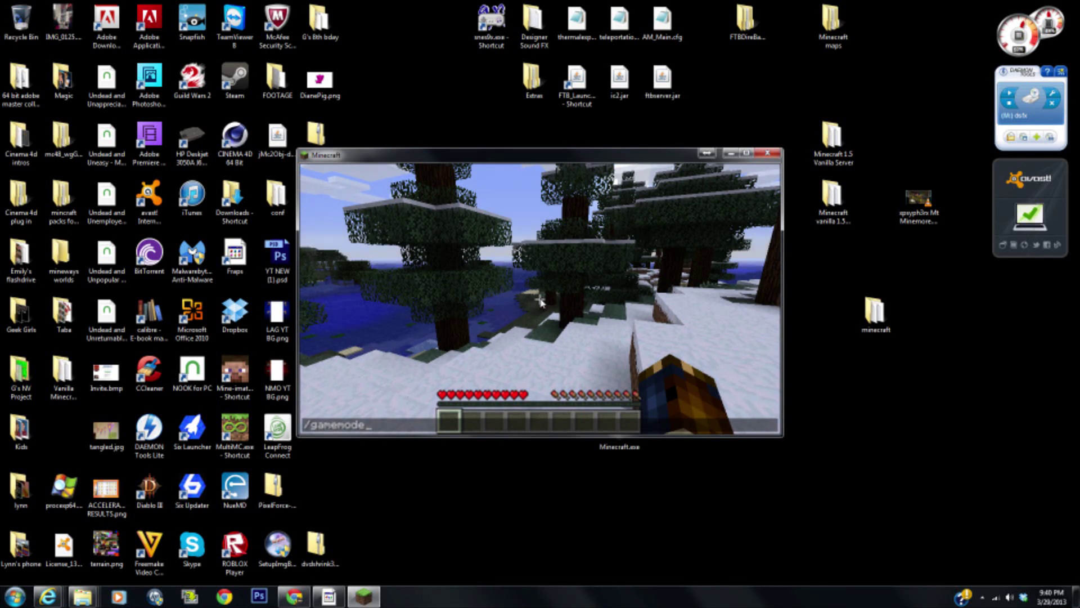
{"action": "type", "text": "gamemode"}
{"action": "key", "text": "Tab"}
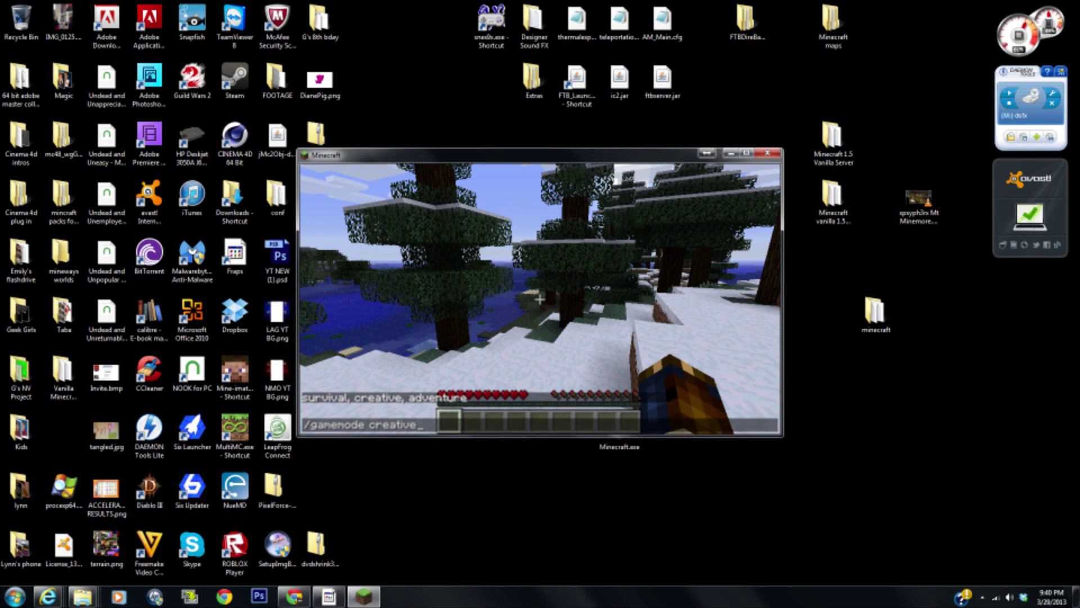
{"action": "key", "text": "Return"}
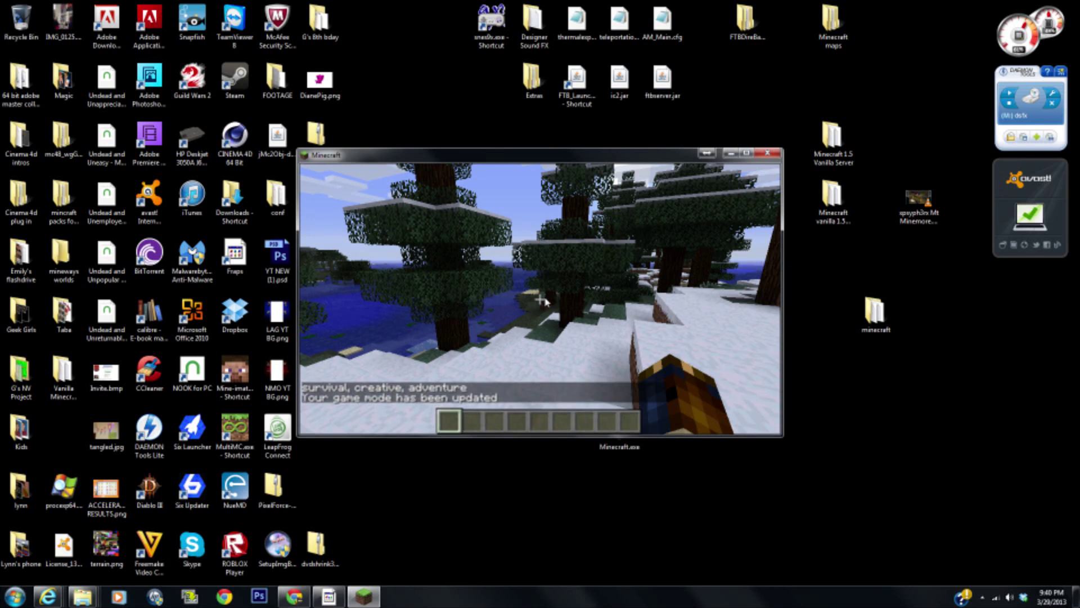
Find the MMMPowersuits category in the creative inventory and put the Power Armor Tinker Table in the first hotbar slot
{"action": "key", "text": "e"}
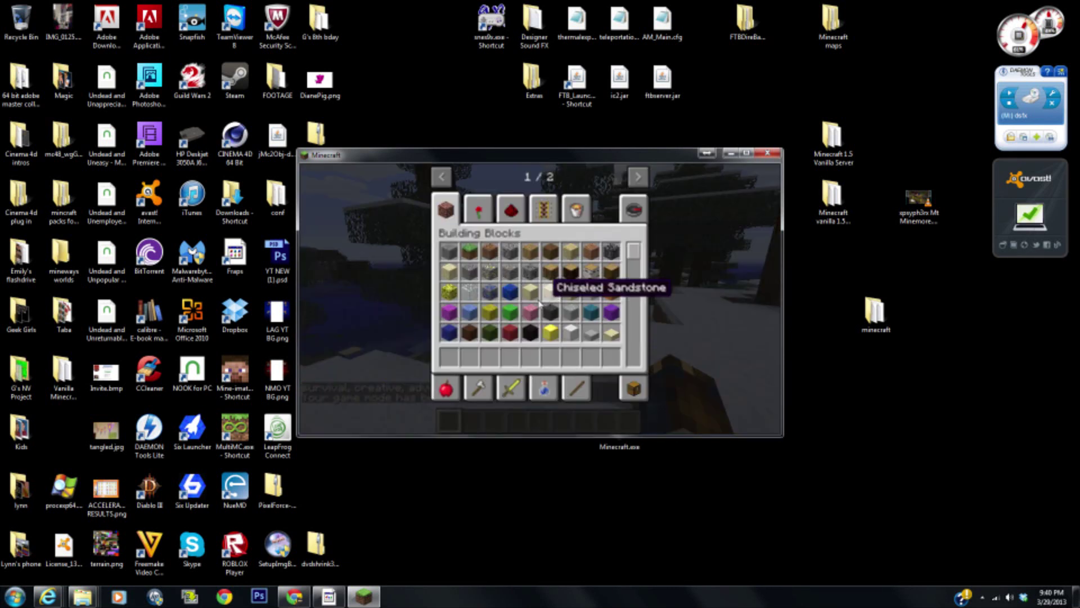
{"action": "left_click", "coordinate": [637, 177]}
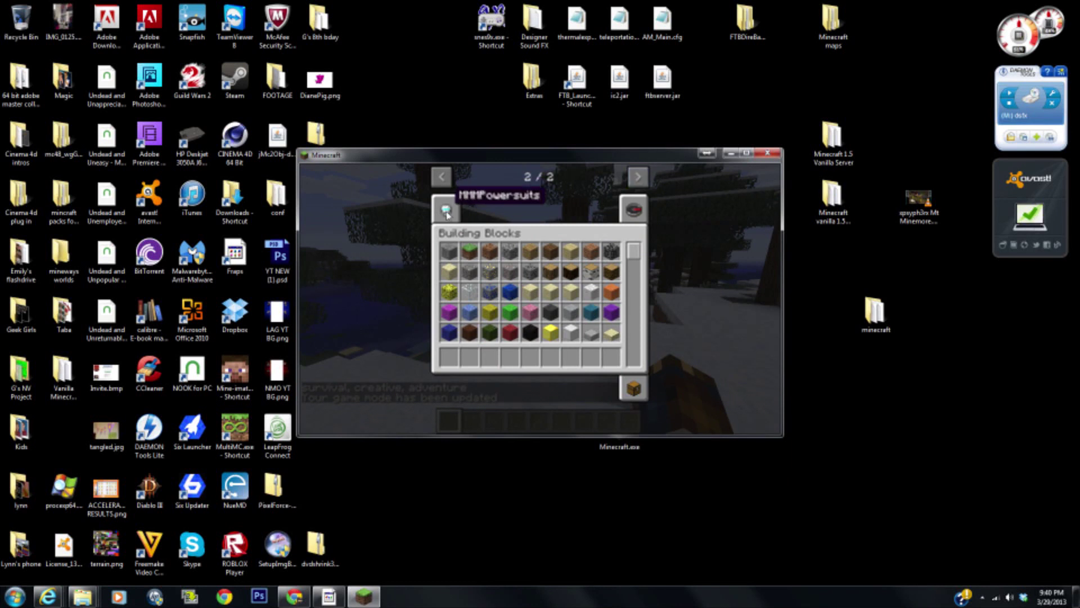
{"action": "left_click", "coordinate": [446, 209]}
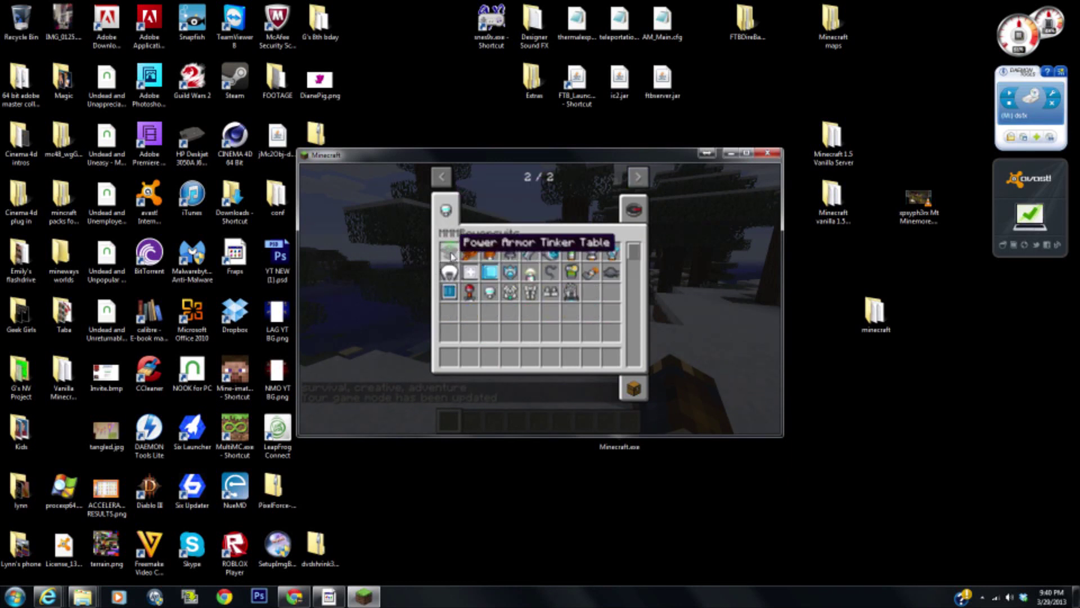
{"action": "left_click", "coordinate": [449, 251]}
{"action": "left_click", "coordinate": [451, 359]}
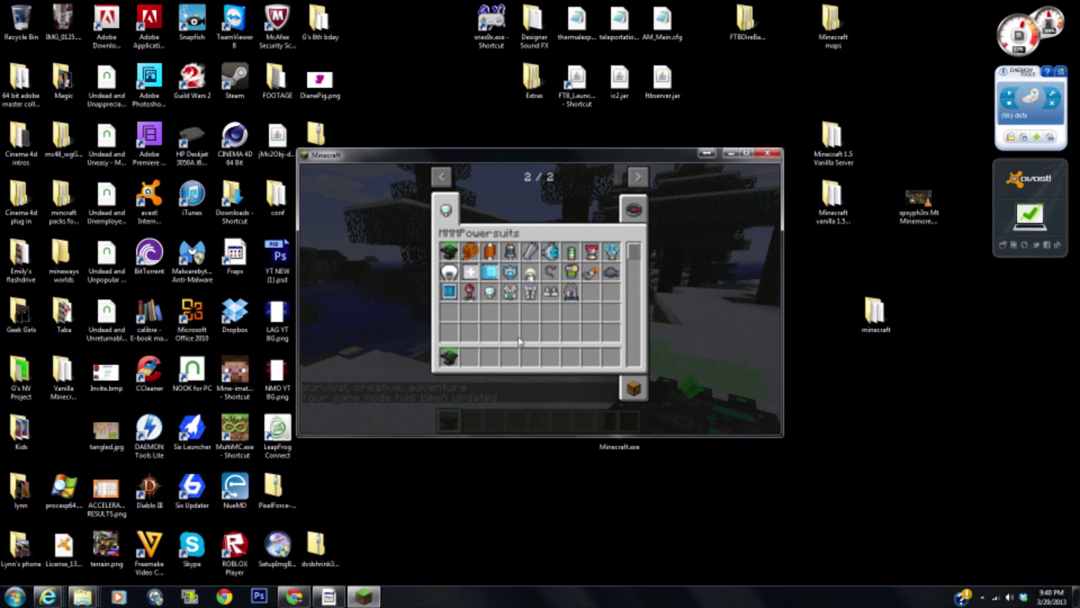
Add the four powersuit armor pieces and the power tool to the next five hotbar slots, and close the inventory
{"action": "left_click", "coordinate": [489, 291]}
{"action": "left_click", "coordinate": [470, 357]}
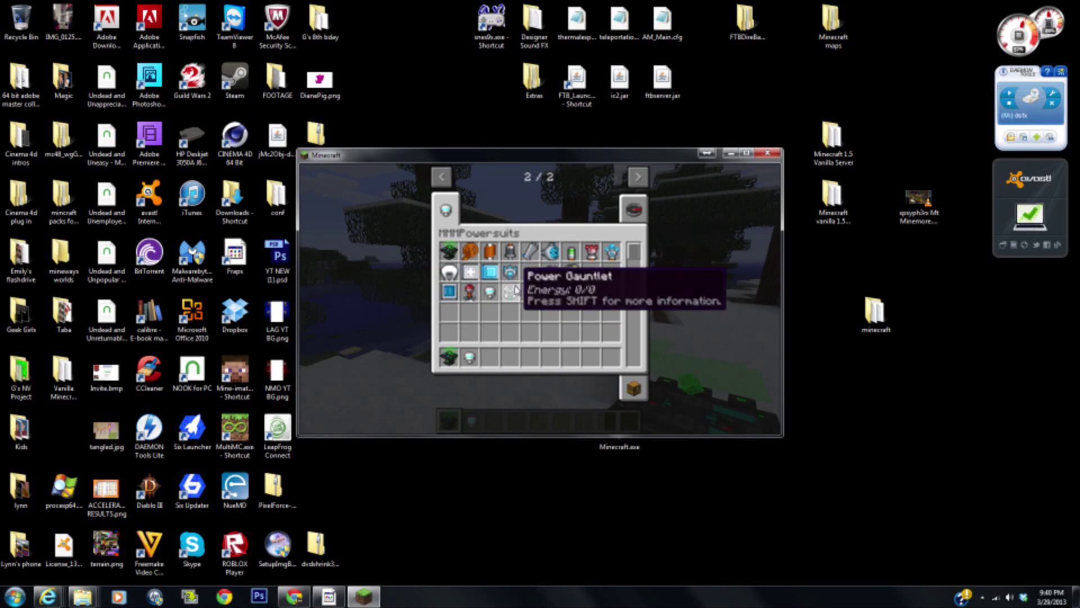
{"action": "left_click", "coordinate": [515, 291]}
{"action": "left_click", "coordinate": [490, 356]}
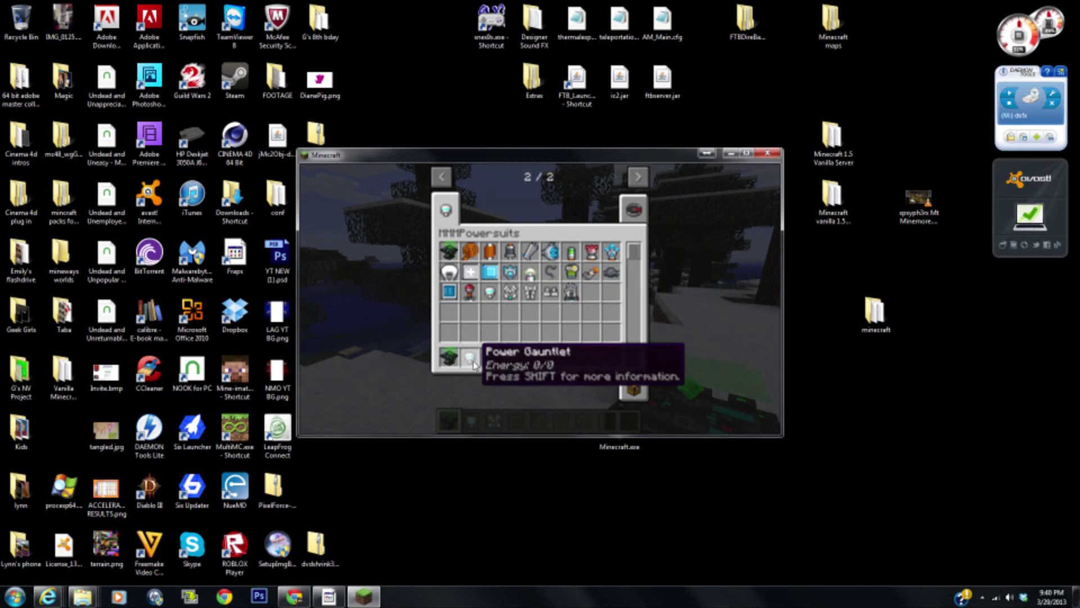
{"action": "left_click", "coordinate": [530, 292]}
{"action": "left_click", "coordinate": [510, 356]}
{"action": "left_click", "coordinate": [551, 291]}
{"action": "left_click", "coordinate": [530, 356]}
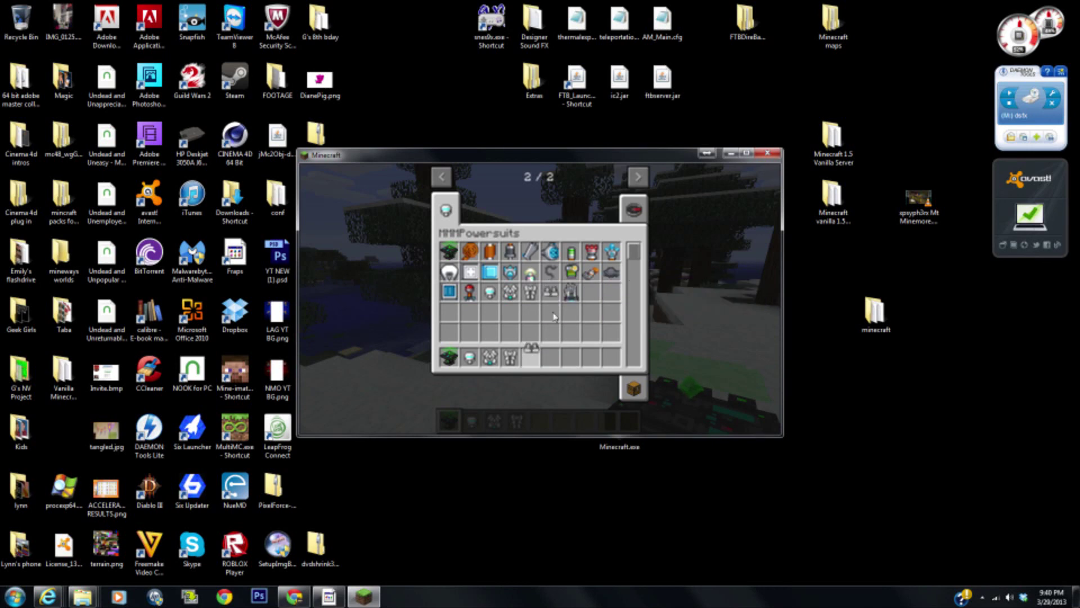
{"action": "left_click", "coordinate": [550, 356]}
{"action": "key", "text": "e"}
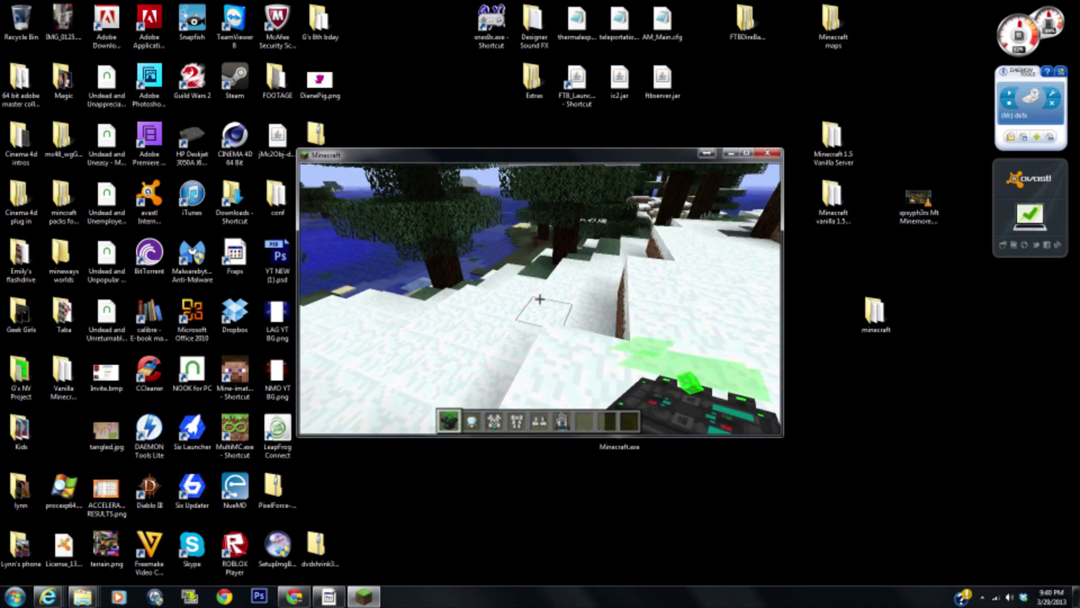
Place the Power Armor Tinker Table on the snow and review the upgrades it offers for each of the five powersuit items
{"action": "right_click", "coordinate": [540, 299]}
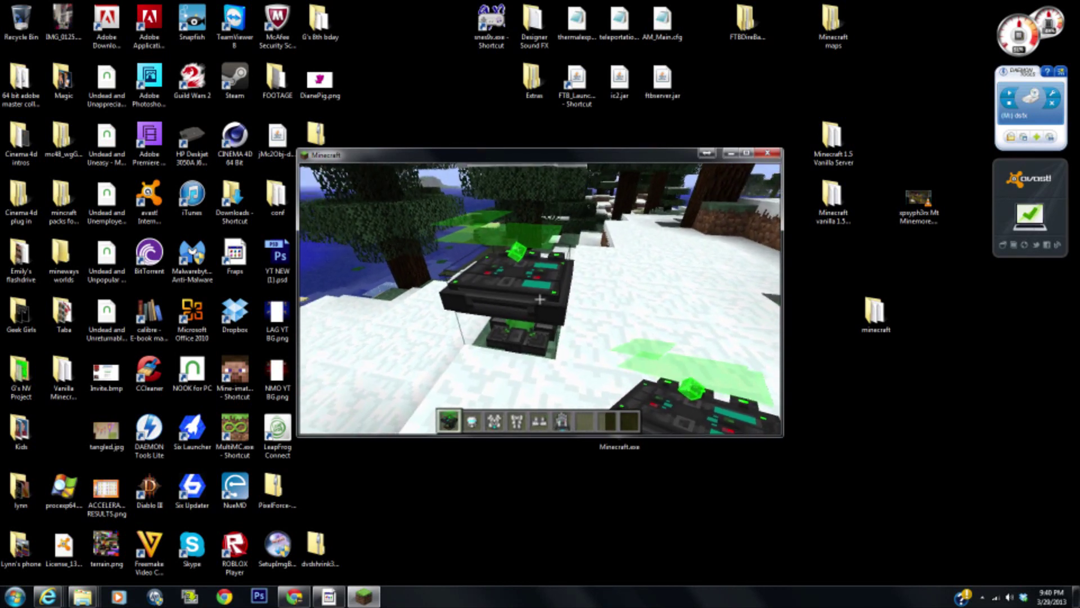
{"action": "right_click", "coordinate": [540, 299]}
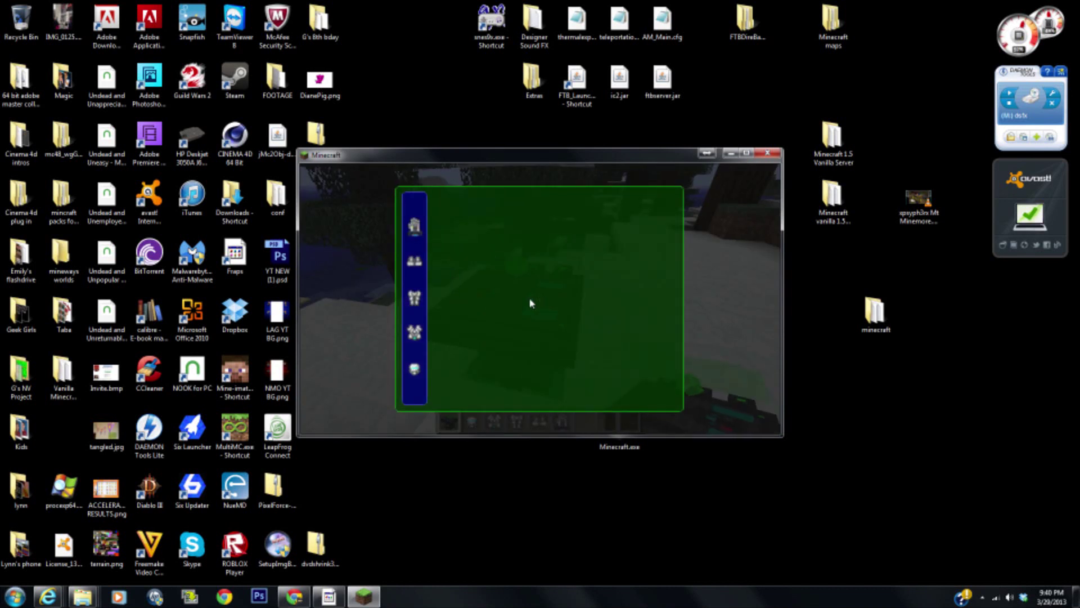
{"action": "left_click", "coordinate": [415, 231]}
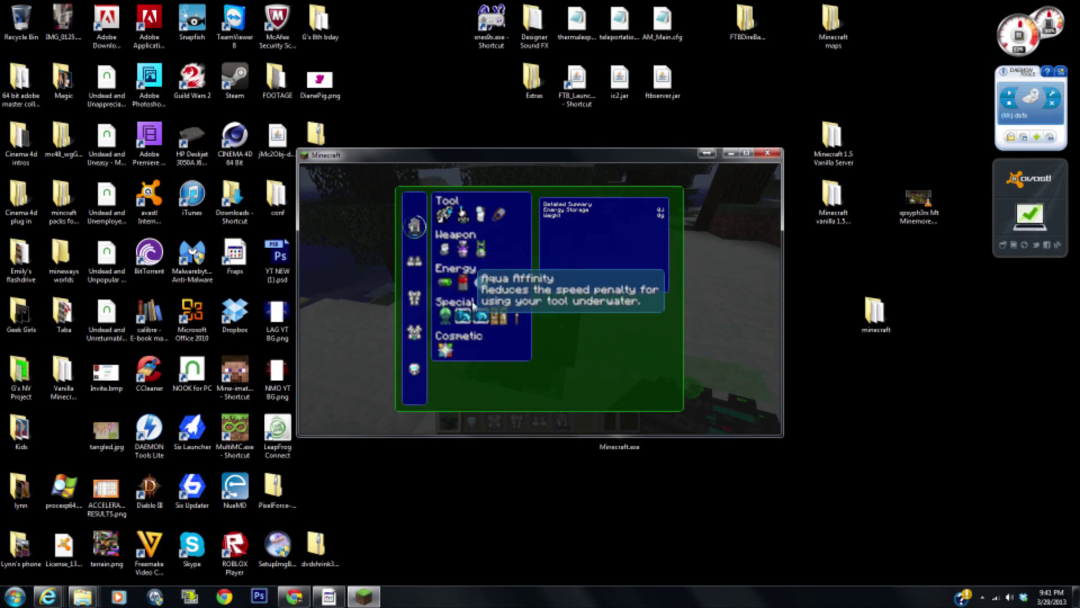
{"action": "left_click", "coordinate": [415, 260]}
{"action": "left_click", "coordinate": [416, 227]}
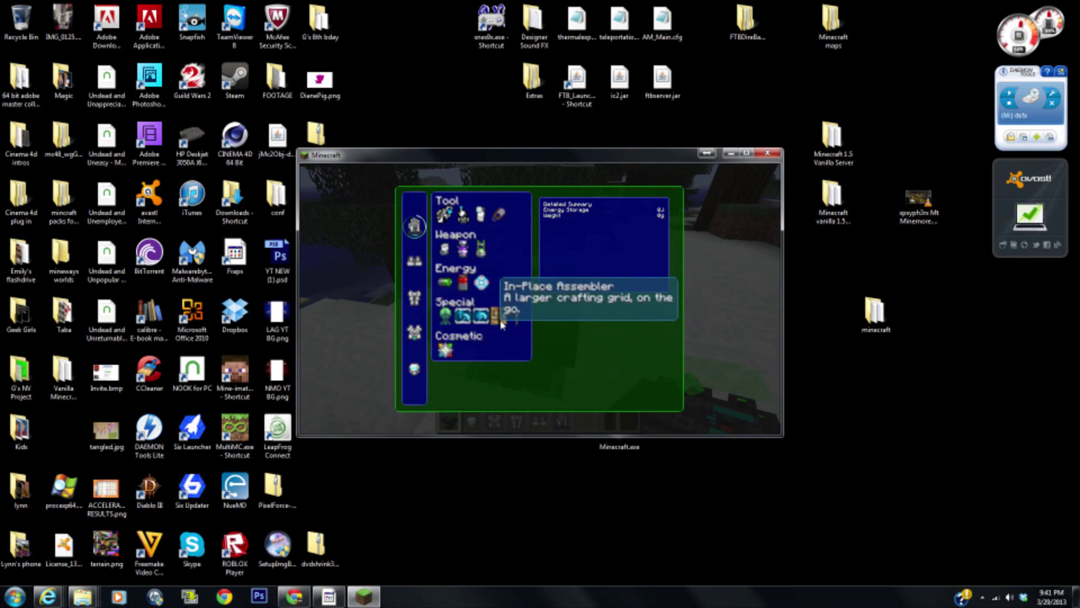
{"action": "left_click", "coordinate": [415, 260]}
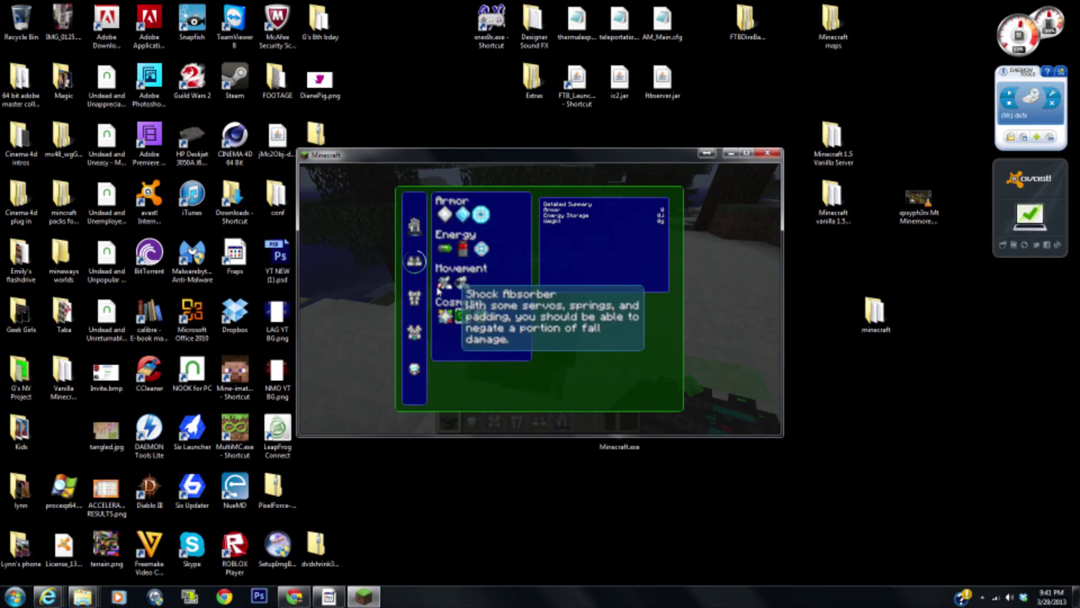
{"action": "left_click", "coordinate": [415, 298]}
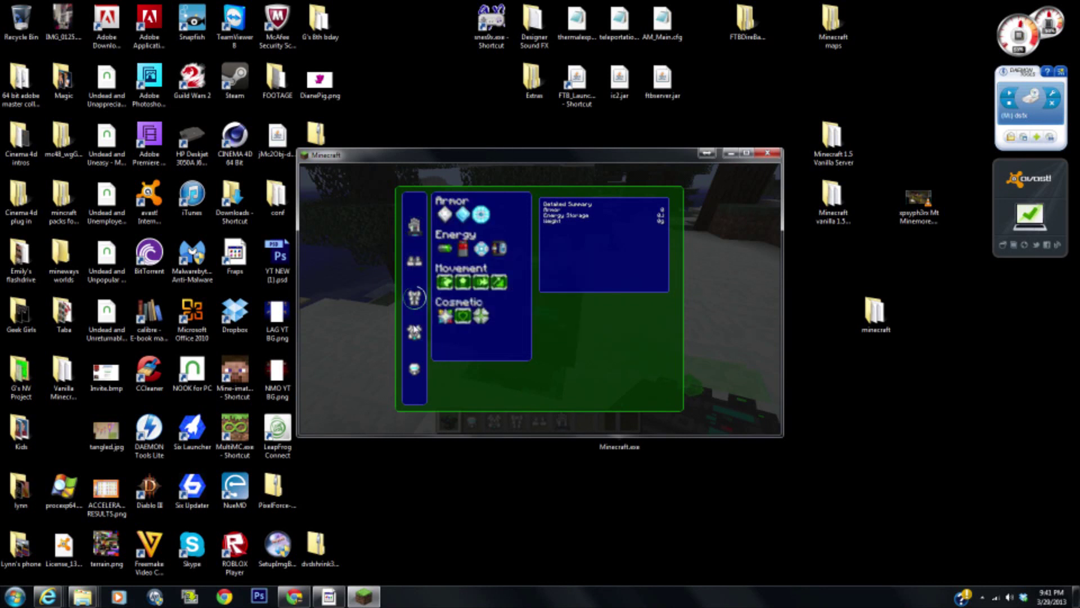
{"action": "left_click", "coordinate": [415, 332]}
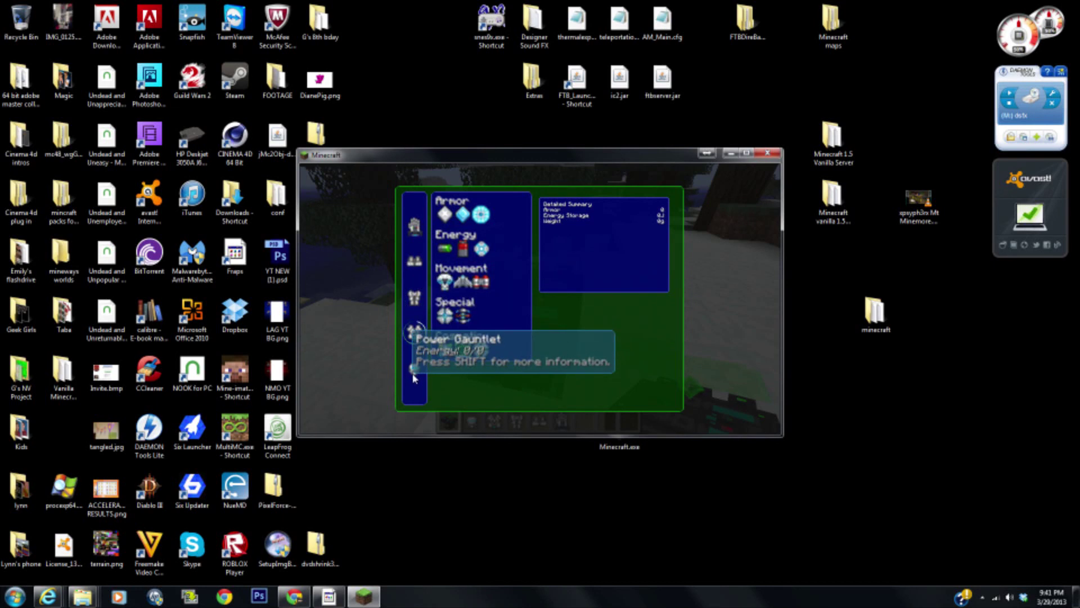
{"action": "left_click", "coordinate": [414, 371]}
{"action": "key", "text": "Escape"}
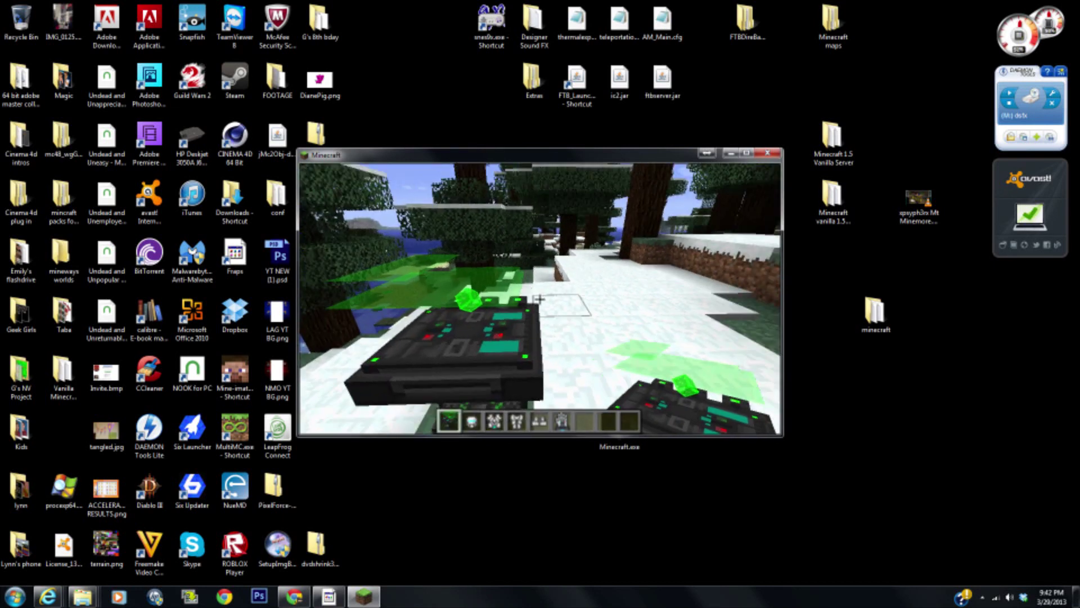
Save the world, return to the title screen and quit the game
{"action": "key", "text": "Escape"}
{"action": "left_click", "coordinate": [493, 359]}
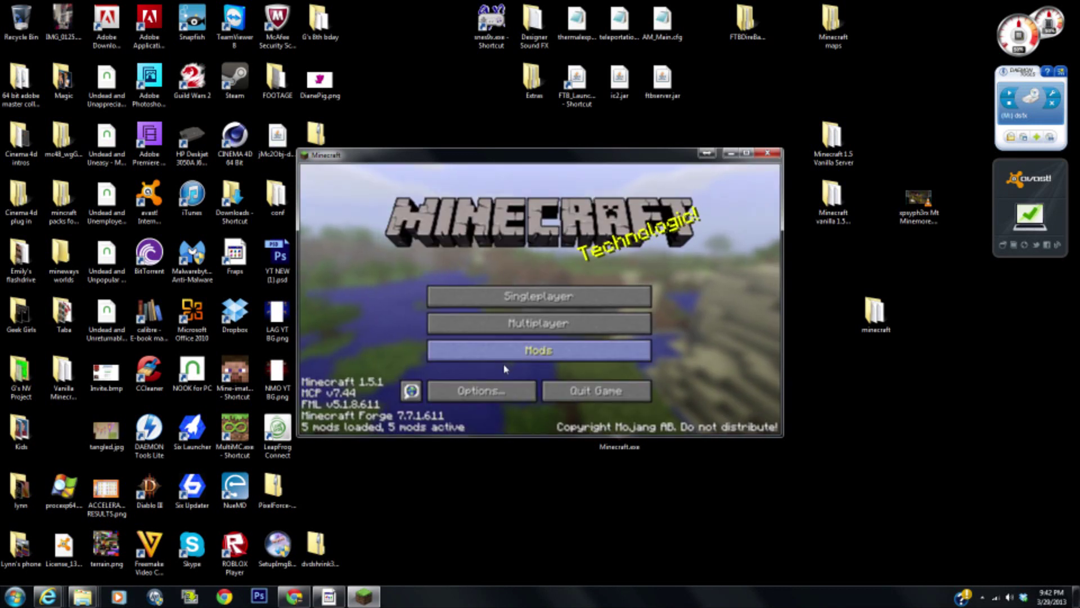
{"action": "left_click", "coordinate": [566, 392]}
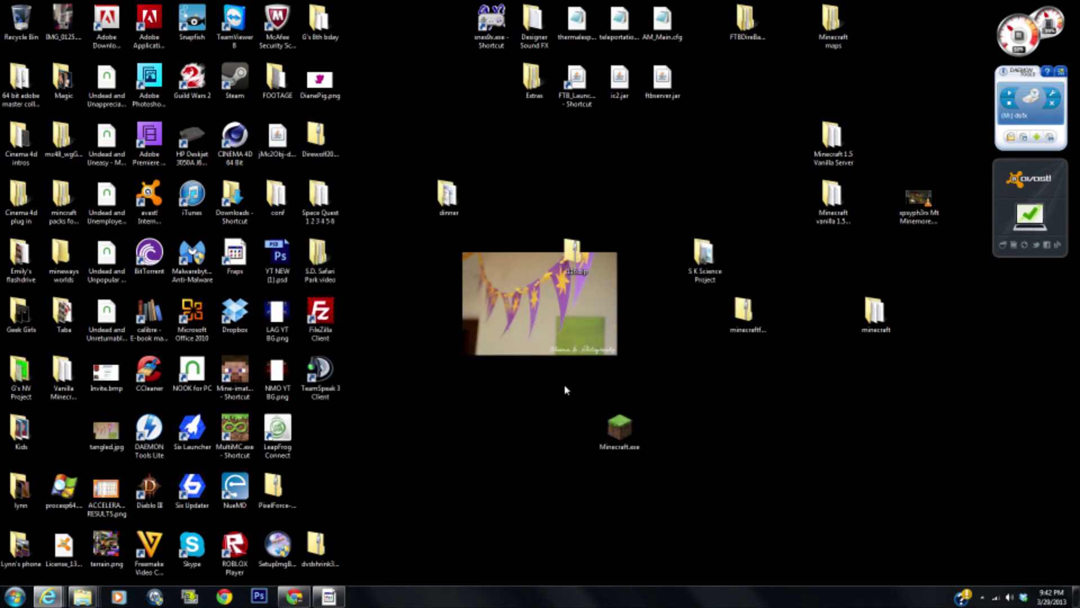
Start the FTB Launcher from the desktop, find ModularPowersuits-0.3.2-199 among the Direwolf20 Pack's enabled mods, and close the Mod Pack Editor
{"action": "left_click", "coordinate": [572, 95]}
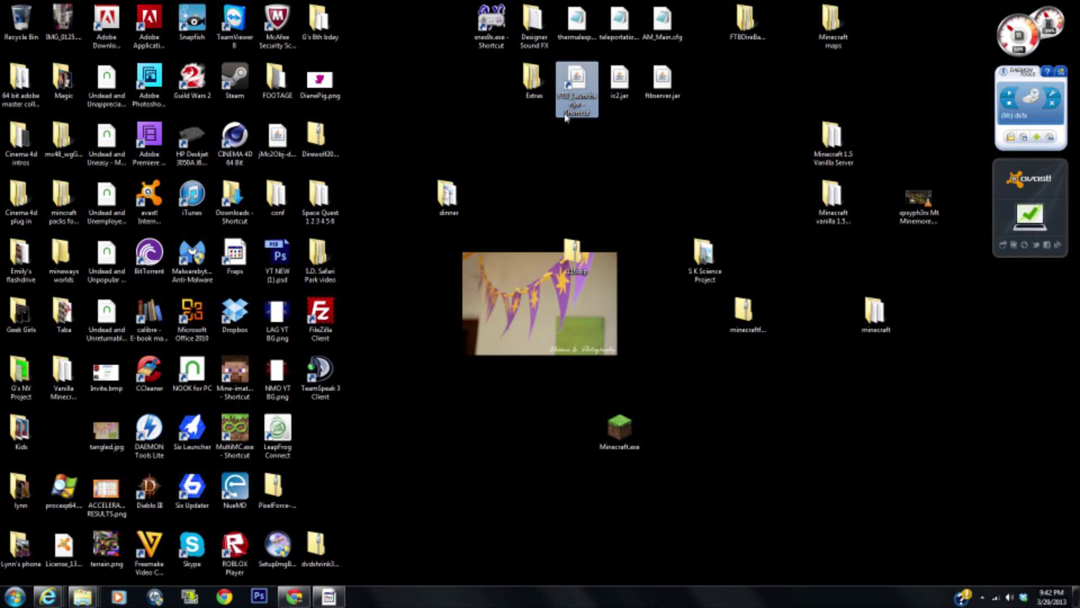
{"action": "double_click", "coordinate": [565, 112]}
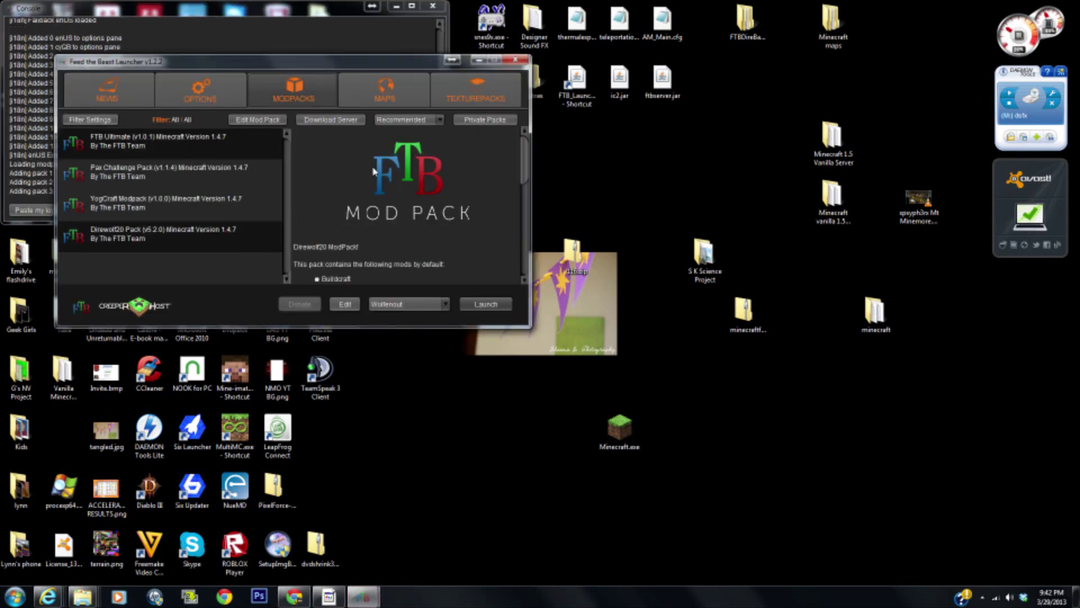
{"action": "left_click", "coordinate": [268, 120]}
{"action": "left_click_drag", "start_coordinate": [301, 304], "coordinate": [304, 359]}
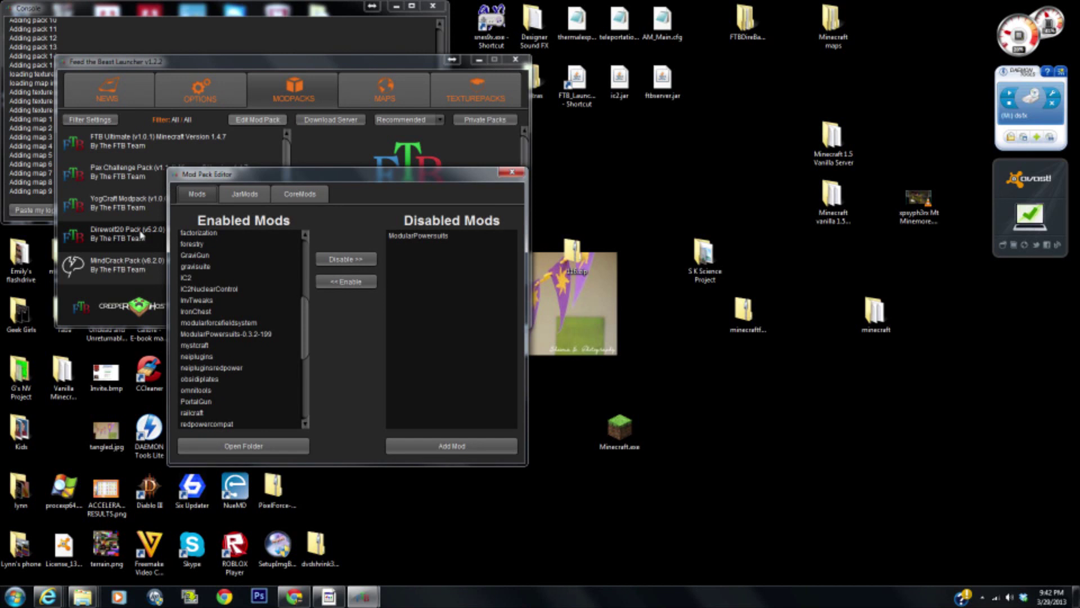
{"action": "left_click", "coordinate": [238, 335]}
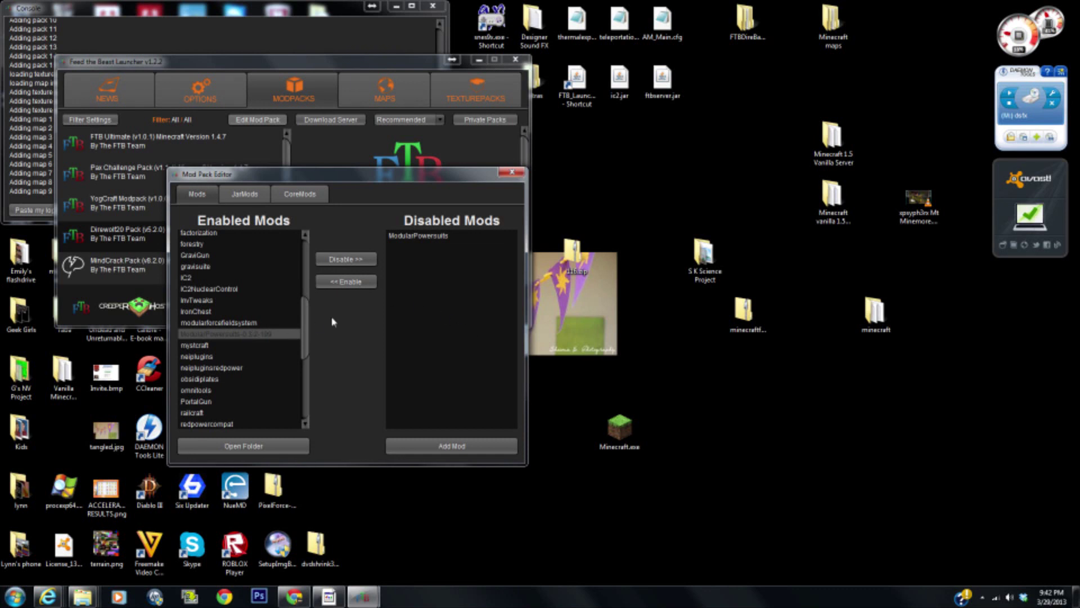
{"action": "left_click", "coordinate": [504, 176]}
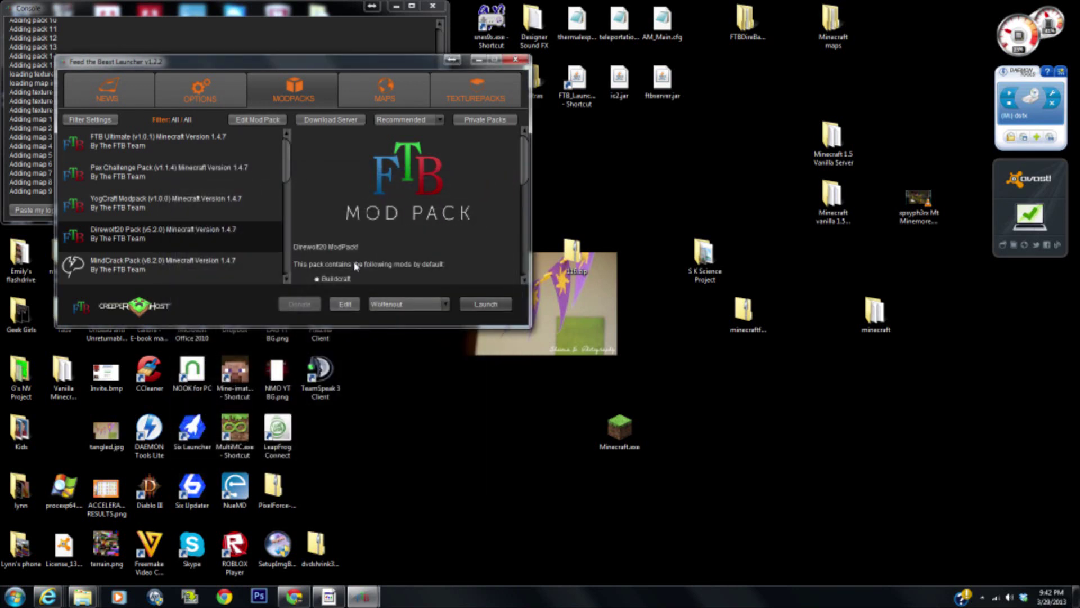
Switch from the FTB Launcher to MultiMC and open the mod editor for the Vanilla 1.5 instance
{"action": "left_click", "coordinate": [515, 60]}
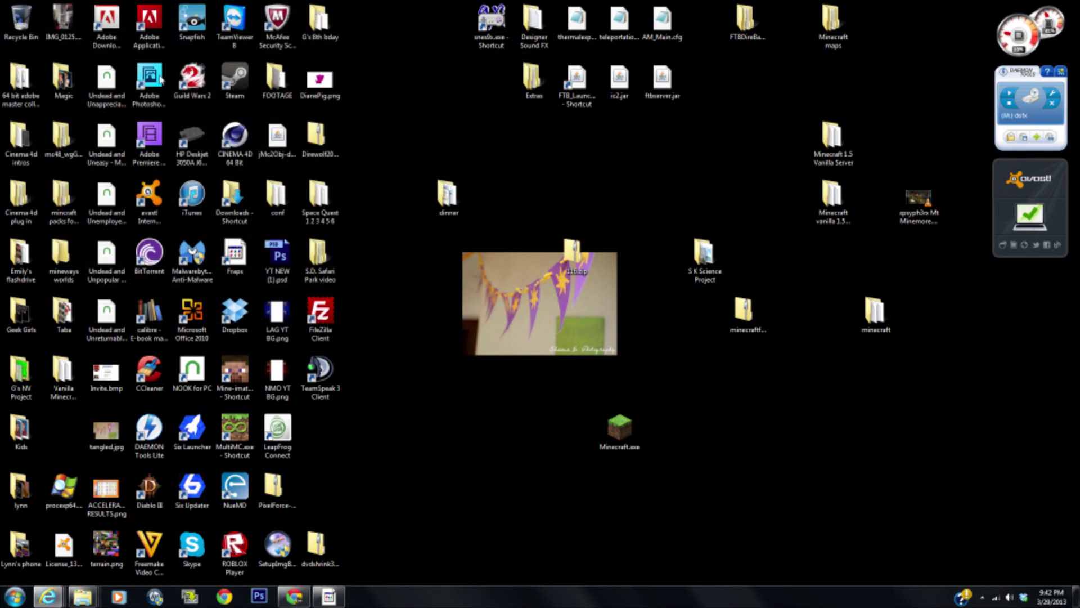
{"action": "double_click", "coordinate": [228, 442]}
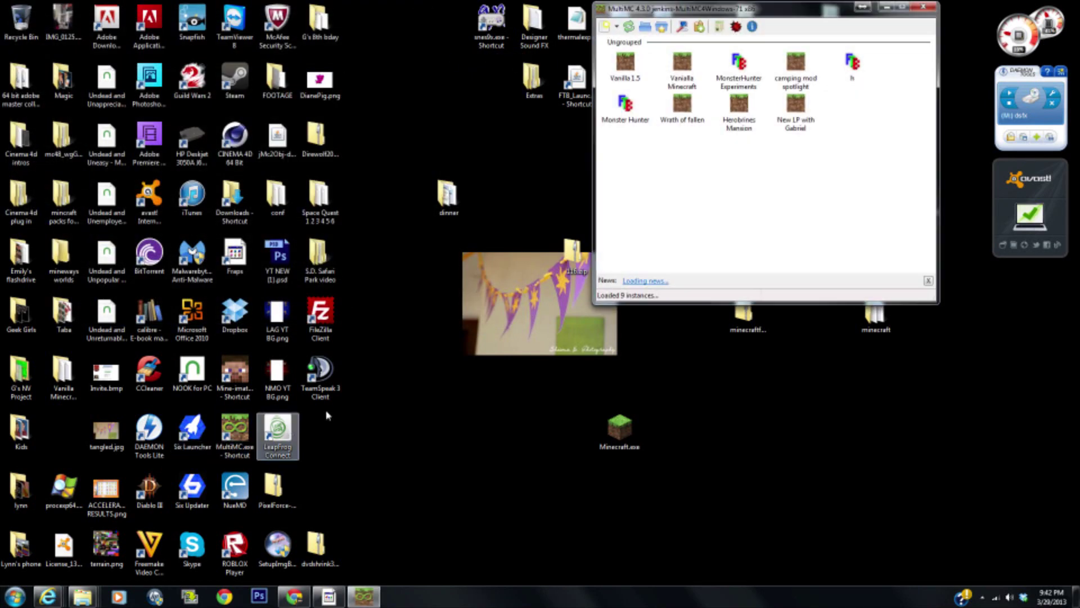
{"action": "right_click", "coordinate": [633, 77]}
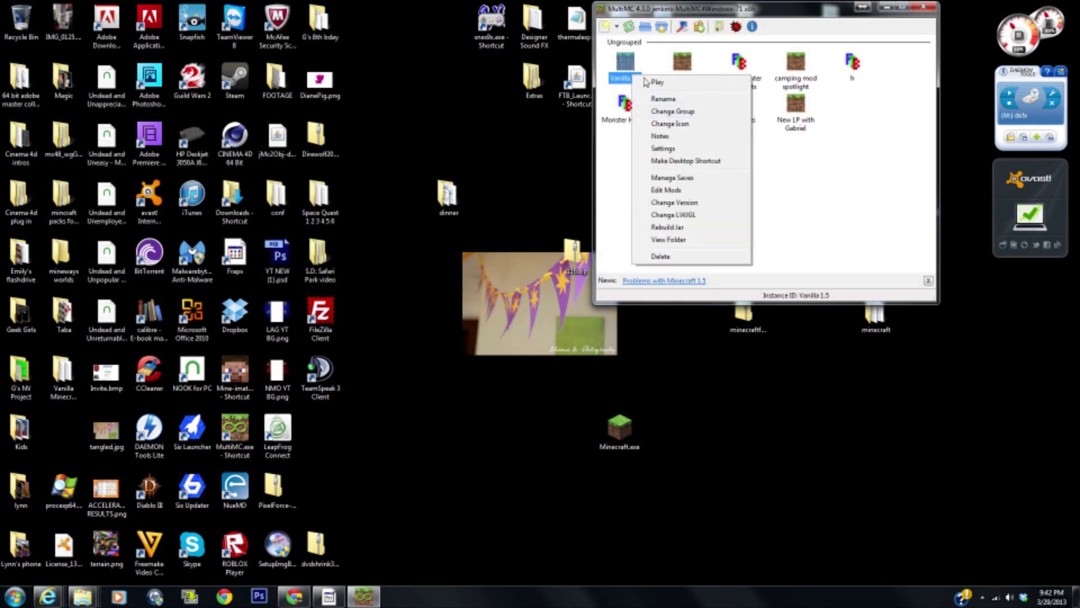
{"action": "left_click", "coordinate": [675, 190]}
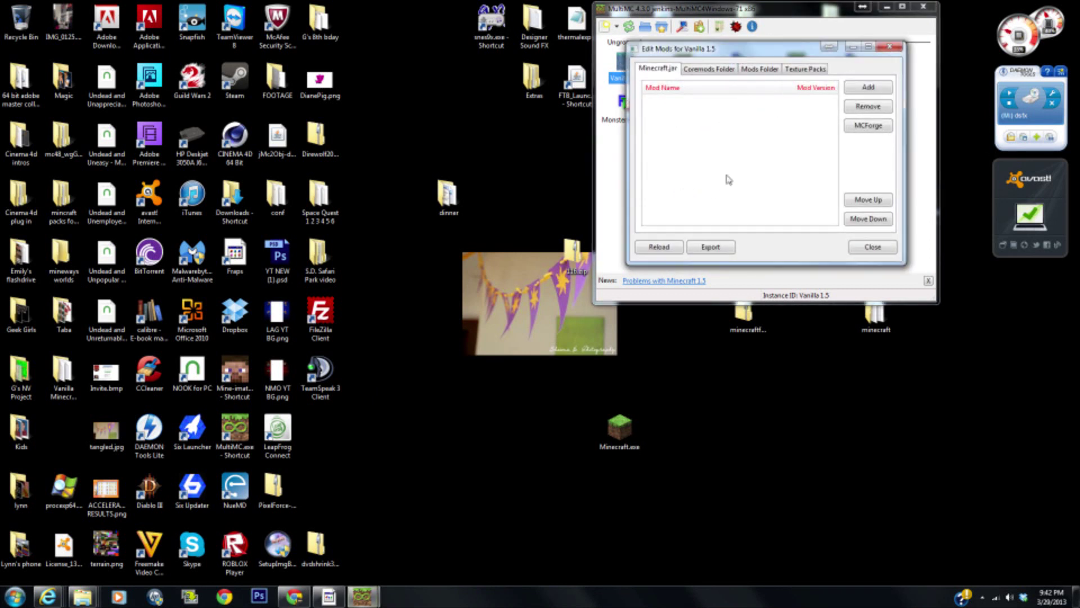
Review the Vanilla 1.5 instance's Coremods Folder and Minecraft.jar mod lists, and exit MultiMC
{"action": "left_click", "coordinate": [715, 73]}
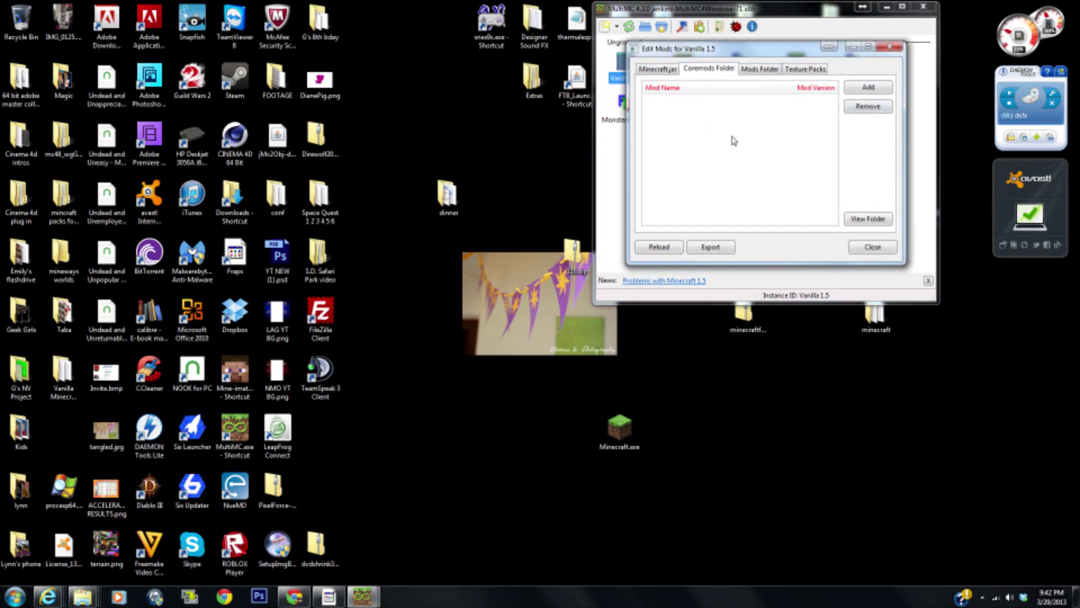
{"action": "left_click", "coordinate": [656, 72]}
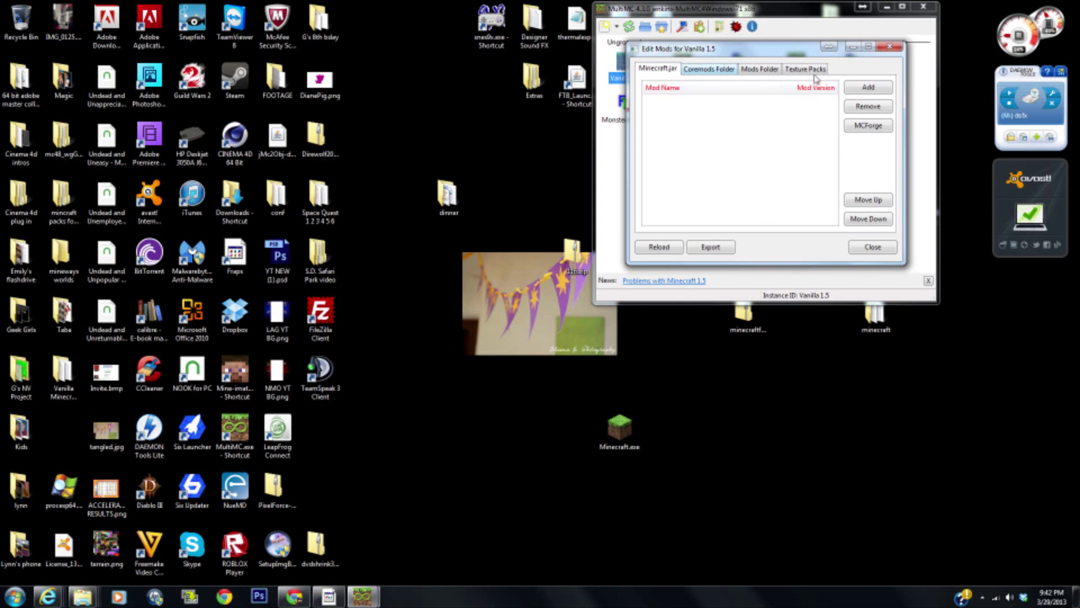
{"action": "left_click", "coordinate": [890, 47]}
{"action": "left_click", "coordinate": [924, 7]}
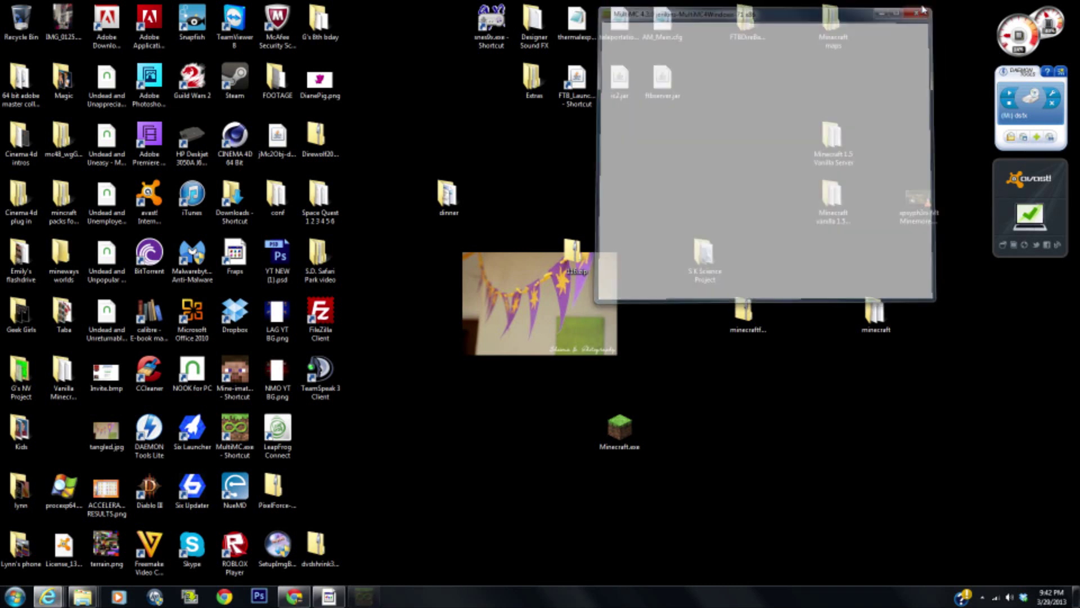